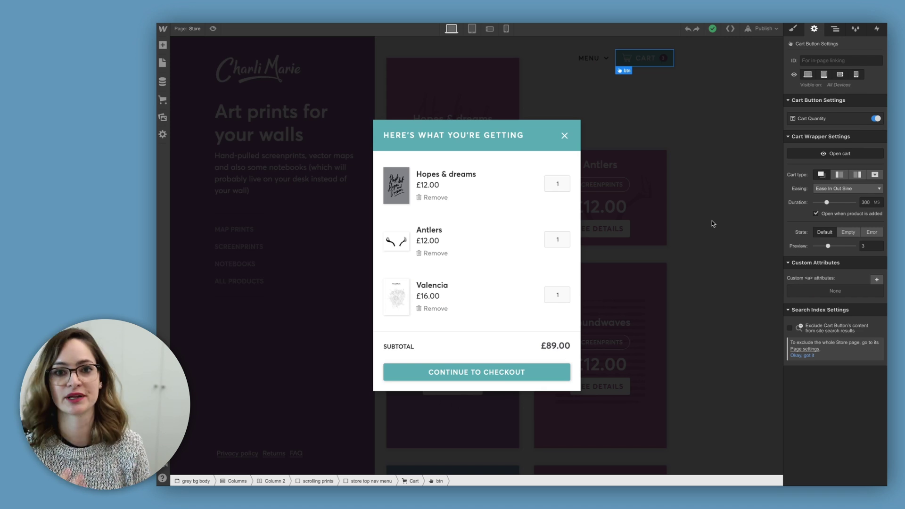
Open the Checkout page from the site's ecommerce pages.
click(163, 62)
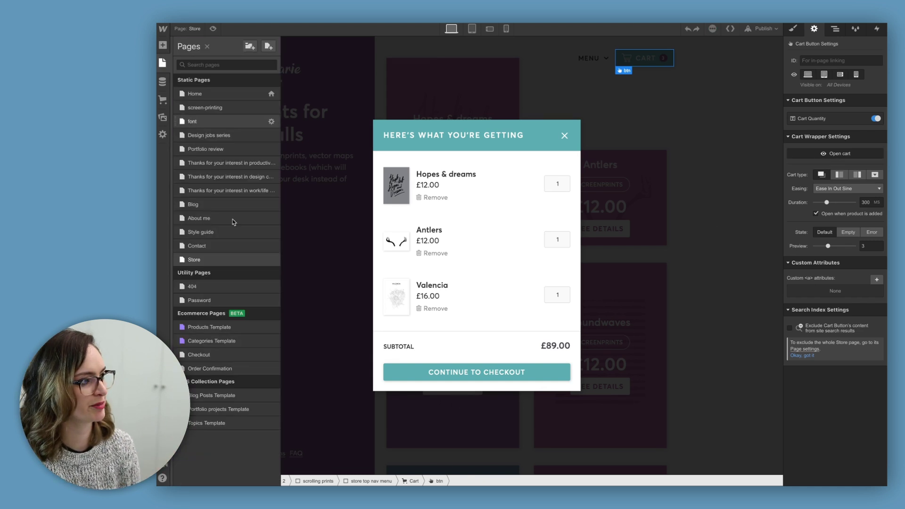
click(230, 355)
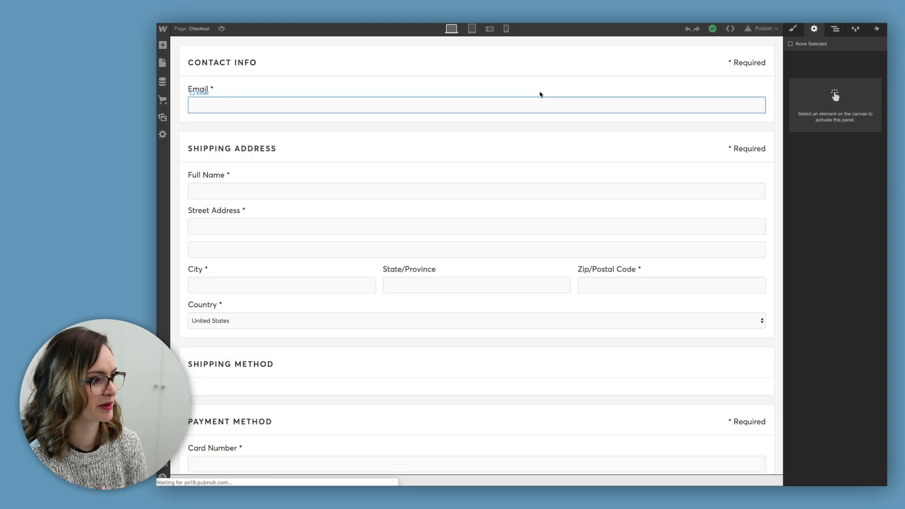
Look through the default checkout form from the Contact Info block down to the Place Order button.
scroll(545, 168, down, 8)
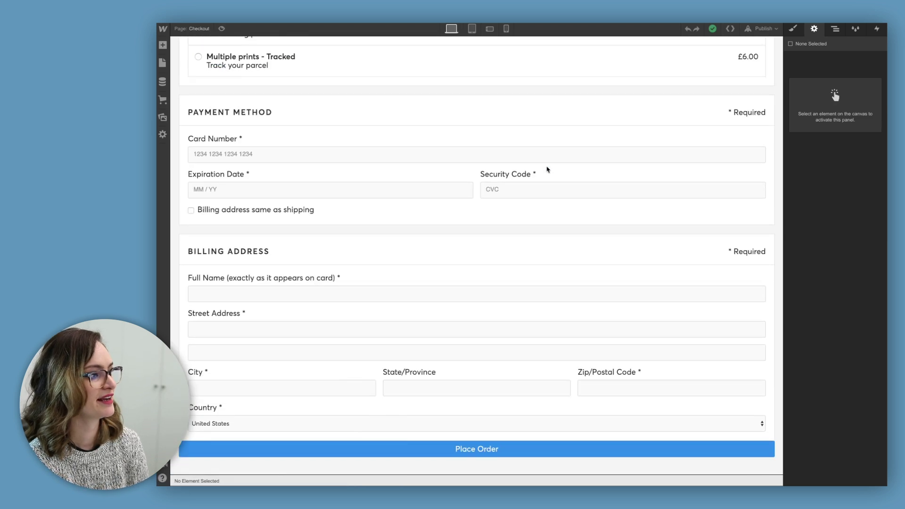
scroll(546, 168, up, 8)
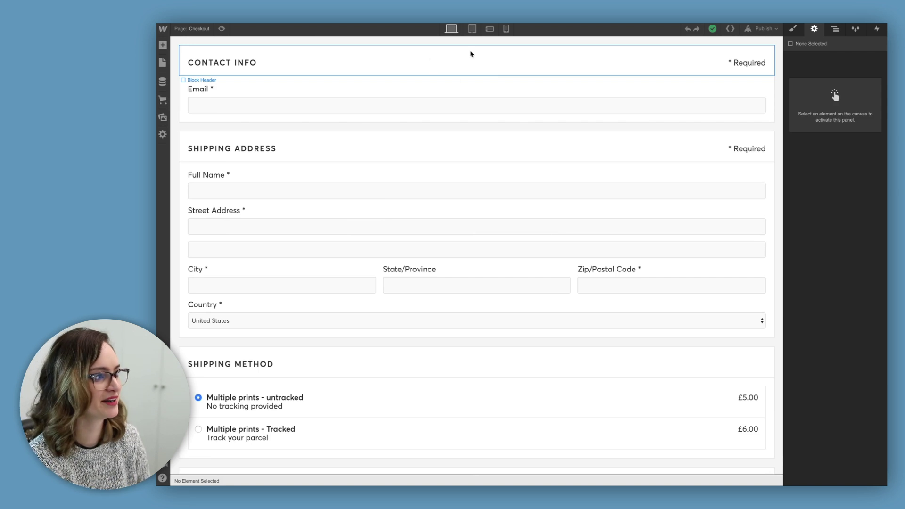
scroll(415, 79, down, 8)
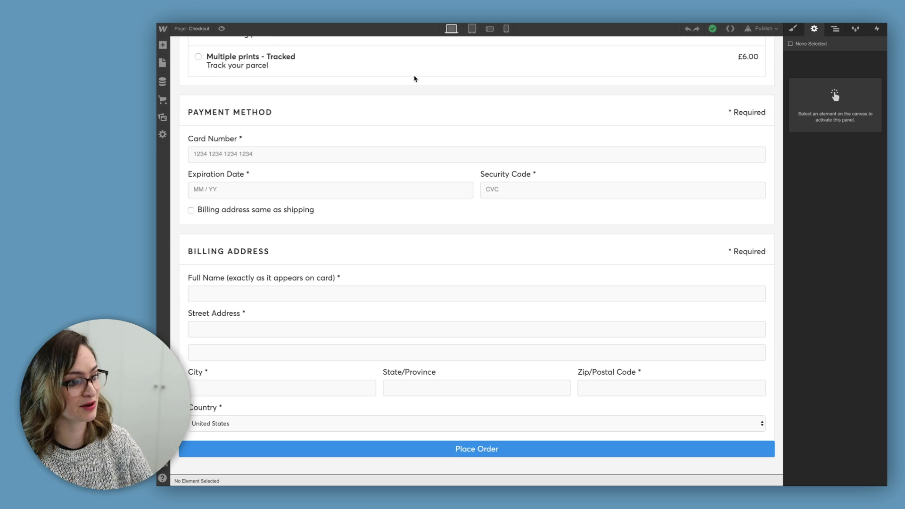
scroll(415, 78, up, 8)
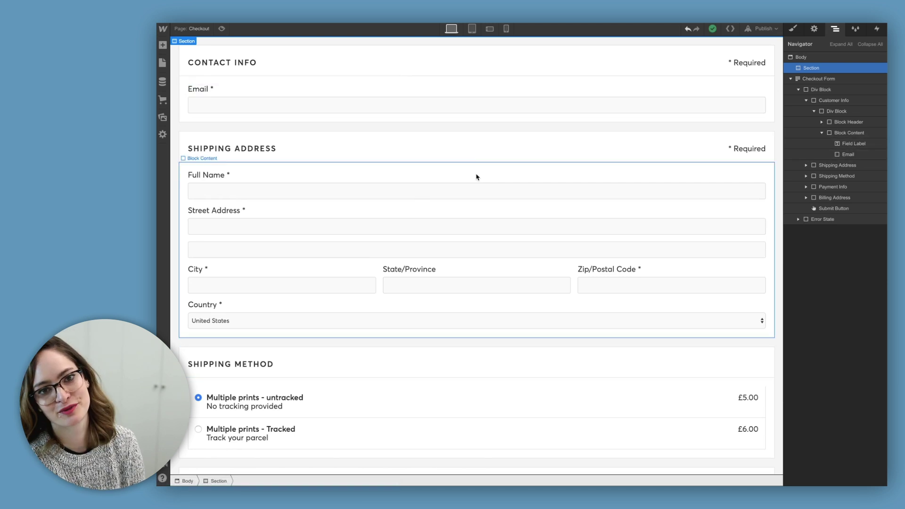
scroll(378, 204, down, 4)
scroll(377, 204, up, 4)
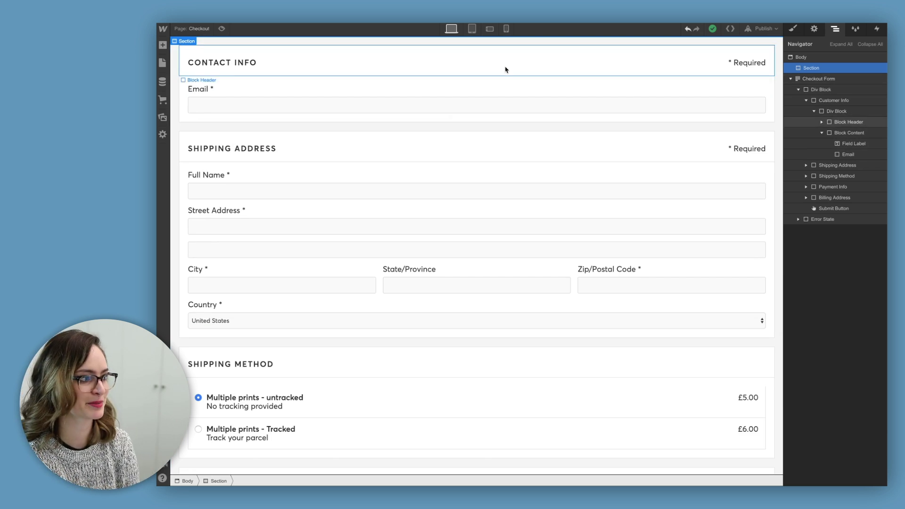
scroll(505, 69, down, 3)
scroll(505, 69, up, 3)
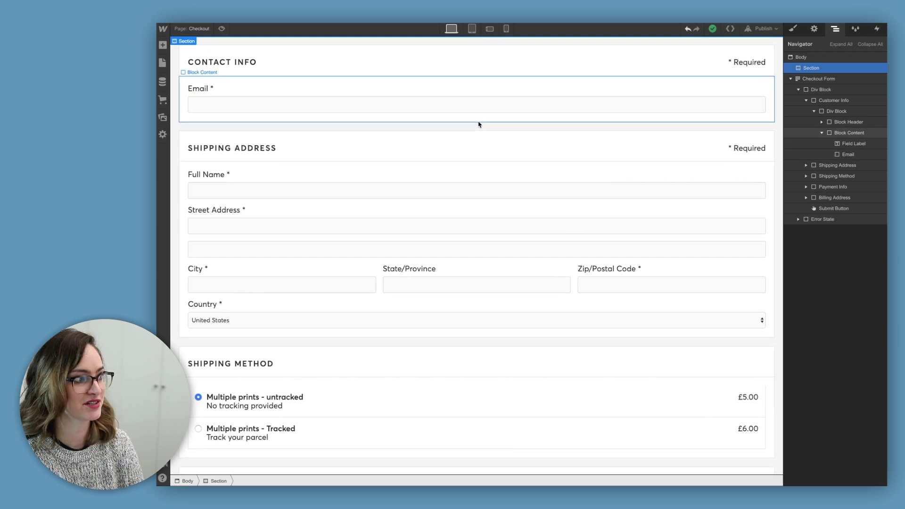
scroll(479, 123, down, 8)
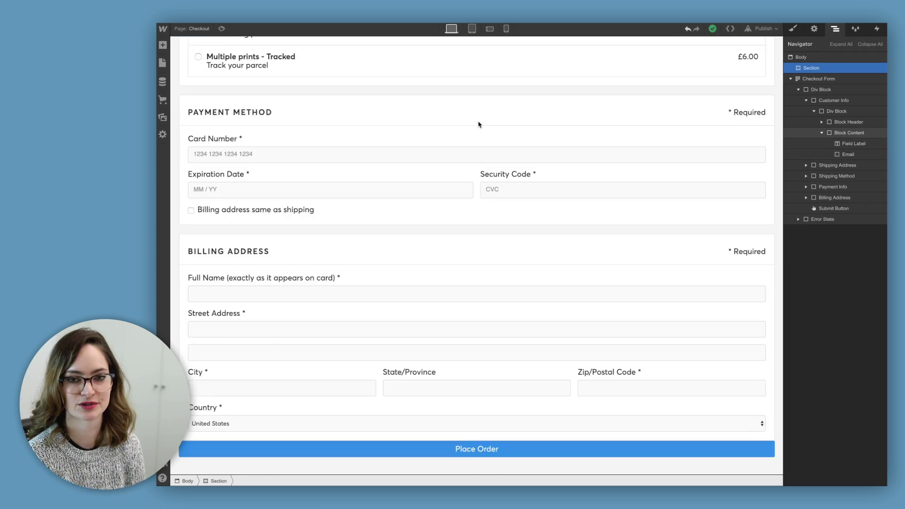
scroll(467, 114, up, 8)
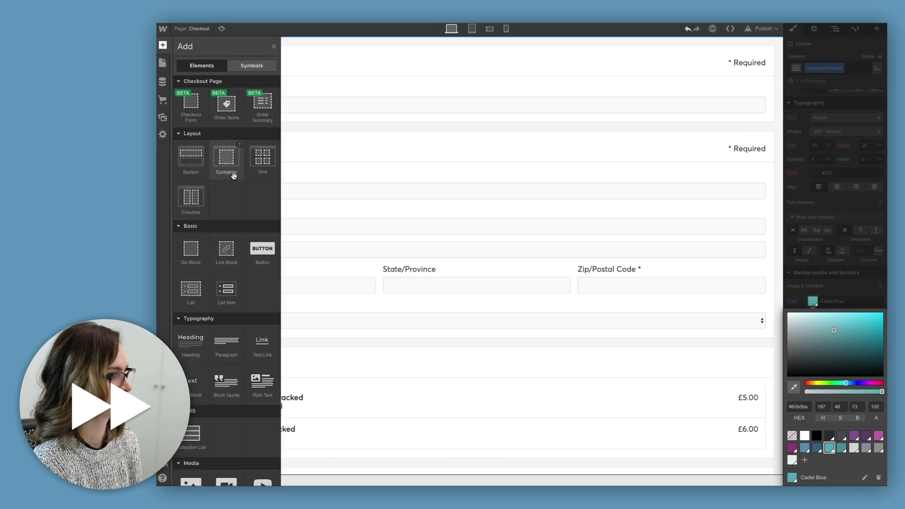
Add a div block inside the checkout header section and assign it the existing Container class.
click(191, 253)
click(819, 67)
text(contain)
key(Down)
key(Return)
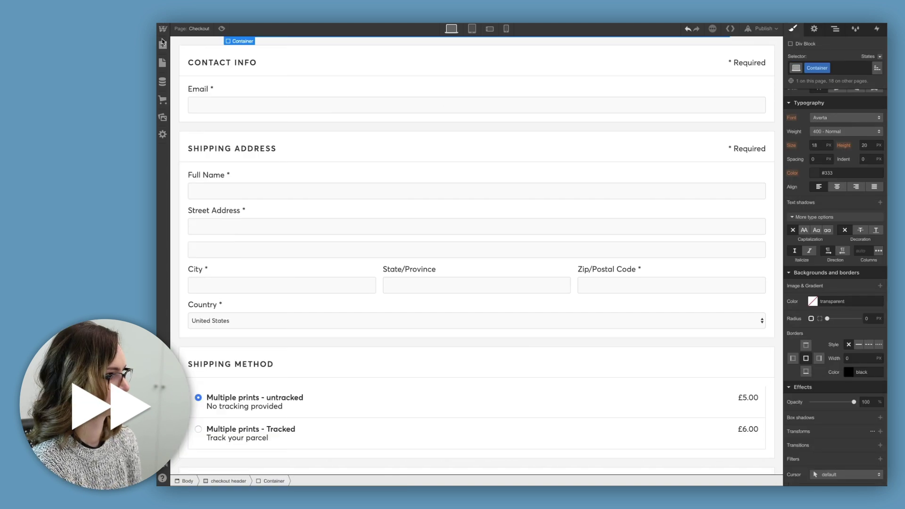
Add the Store top nav symbol and an H2 heading reading "Time to check out" inside the header container.
click(163, 44)
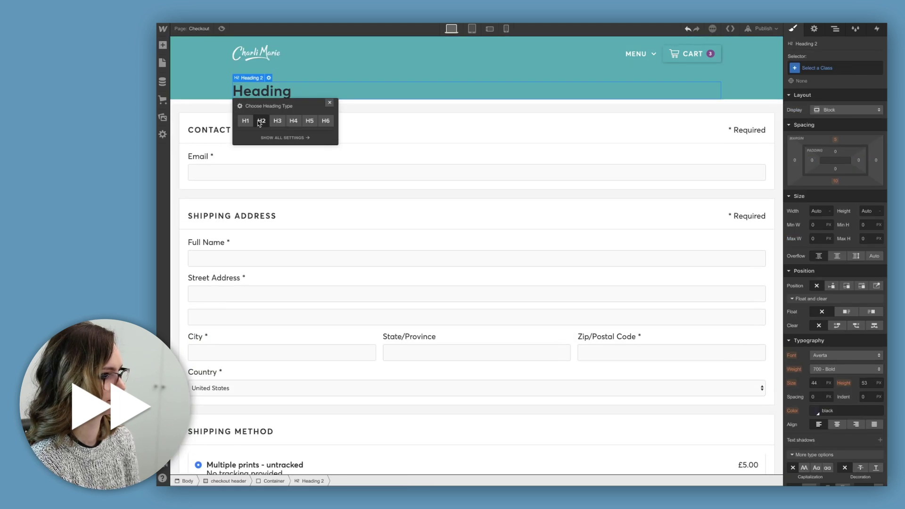
double_click(273, 89)
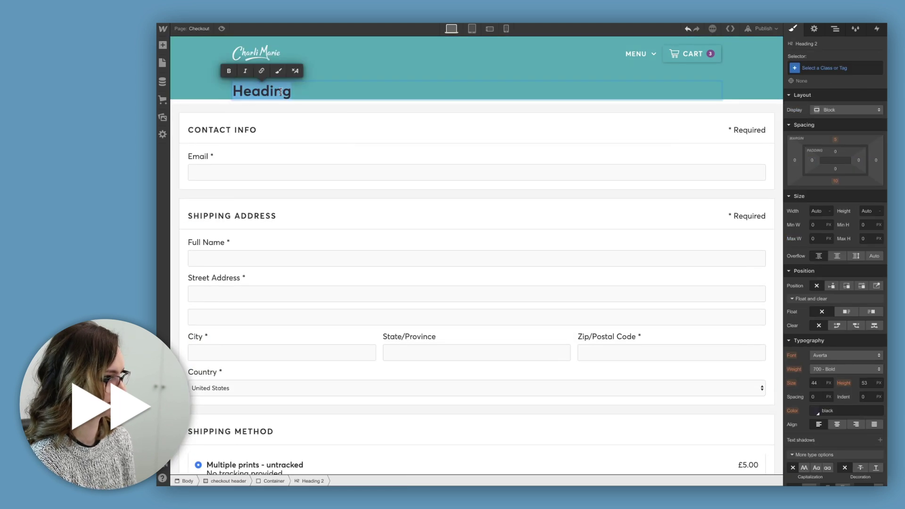
text(Time to check out)
key(Escape)
Apply the white-text class to the "Time to check out" heading and add the existing class that centres its text.
click(843, 68)
text(white)
click(807, 126)
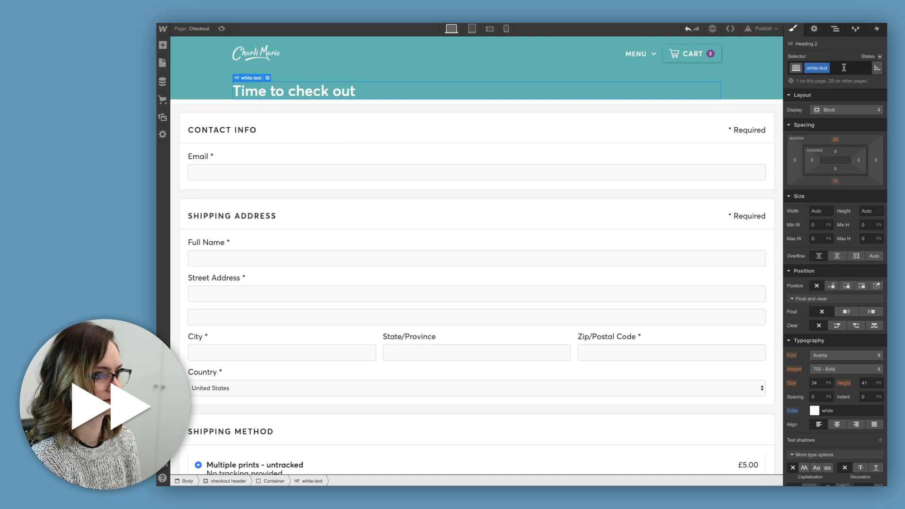
click(844, 67)
text(text)
click(815, 128)
Increase the bottom padding of the checkout header section so the teal band extends well below the heading.
click(207, 63)
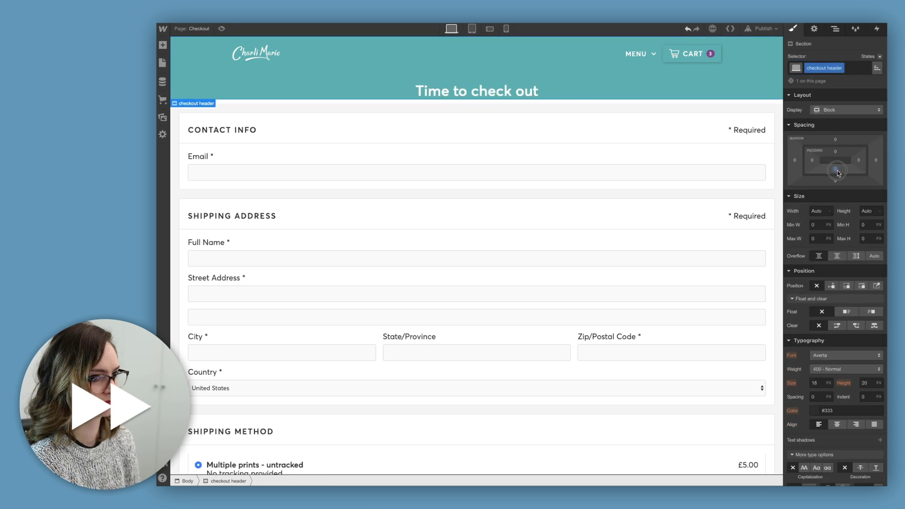
drag(835, 170, 838, 121)
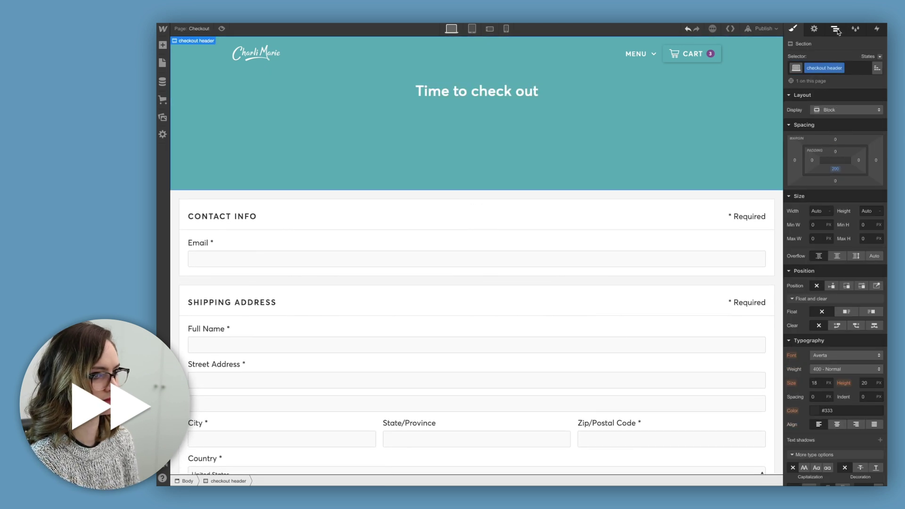
Add a div block to the page body below the checkout form and assign it the Container class.
click(835, 28)
click(175, 243)
click(163, 46)
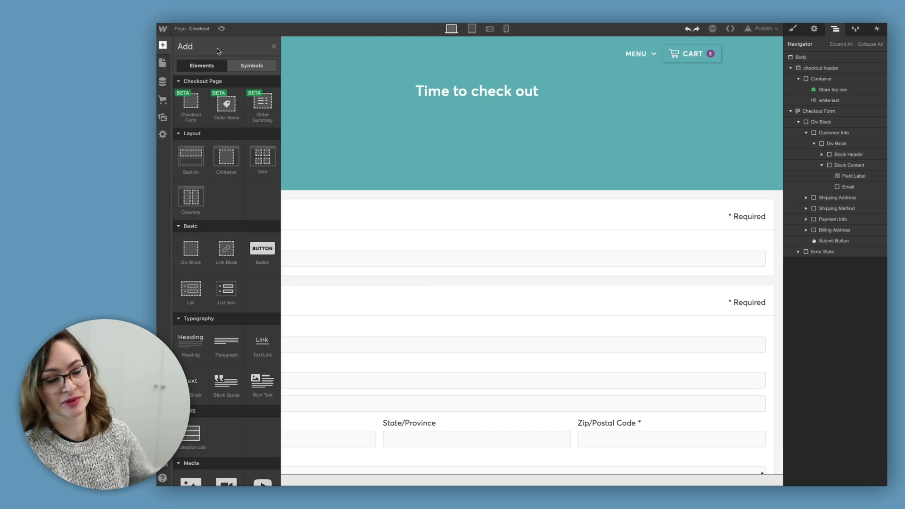
click(191, 248)
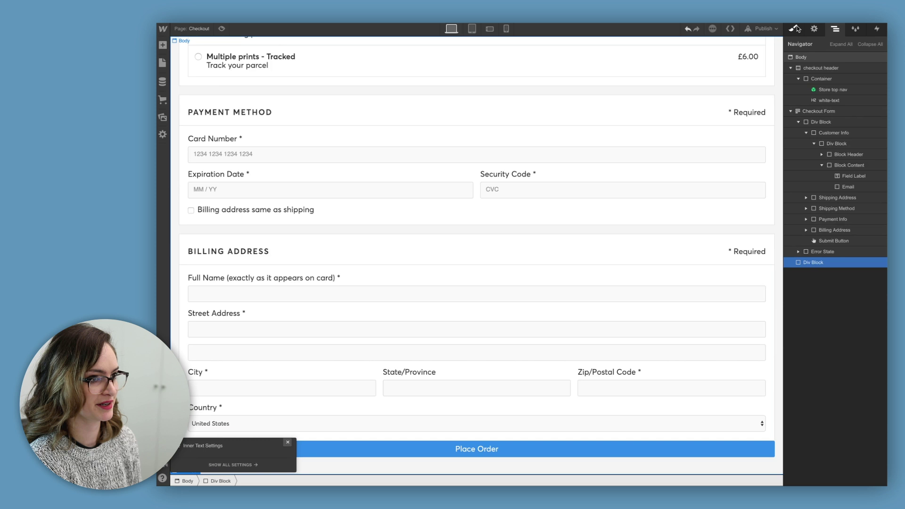
click(796, 29)
click(819, 70)
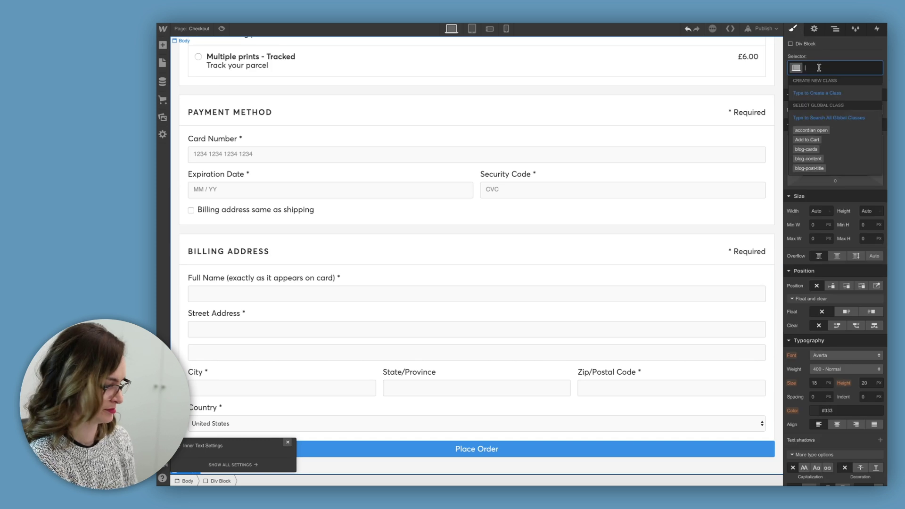
text(conta)
click(806, 117)
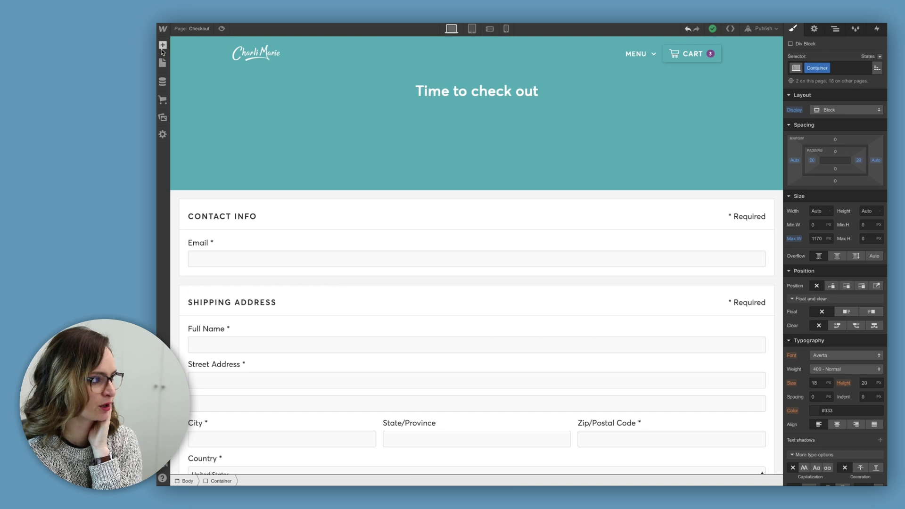
Insert a two-column layout in the new Container and move the Checkout Form into that same Container.
click(162, 45)
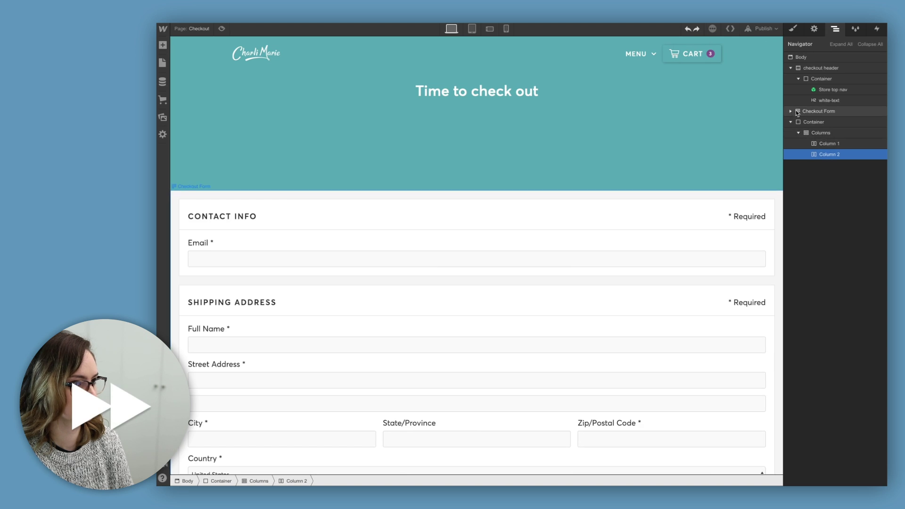
click(820, 122)
drag(818, 128, 822, 127)
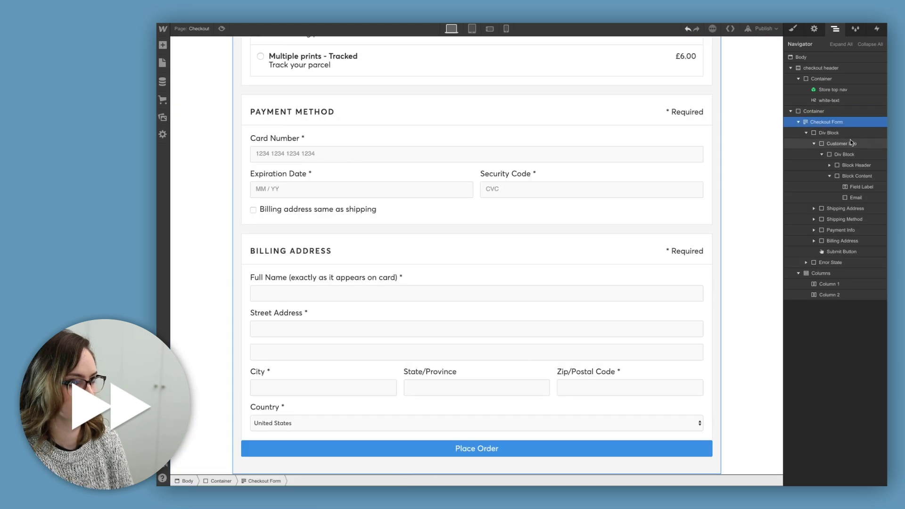
Nest the Columns element inside the Checkout Form, above the form's Div Block.
click(806, 132)
click(806, 133)
click(817, 274)
drag(817, 274, 821, 137)
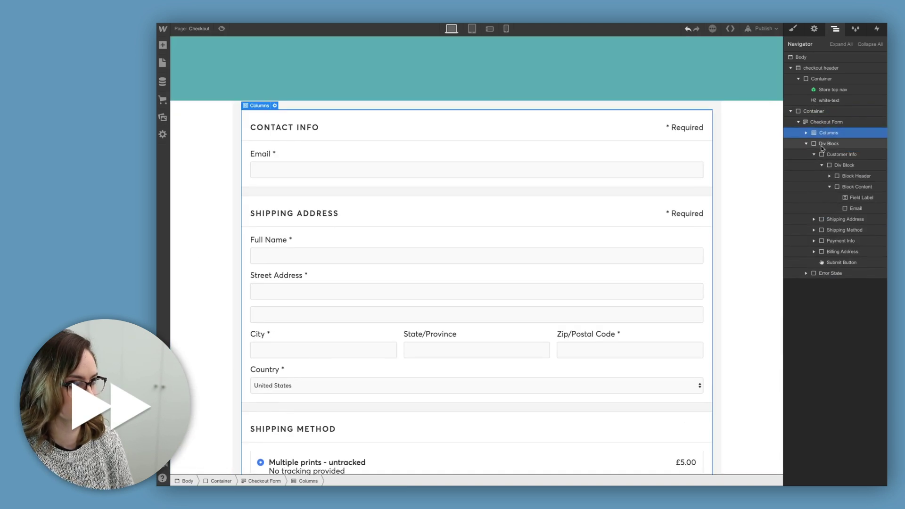
Move the form's Div Block and Error State into Column 1, leaving Column 2 empty.
click(806, 144)
click(821, 147)
click(806, 132)
drag(821, 168, 834, 147)
drag(835, 175, 841, 167)
click(831, 145)
click(819, 124)
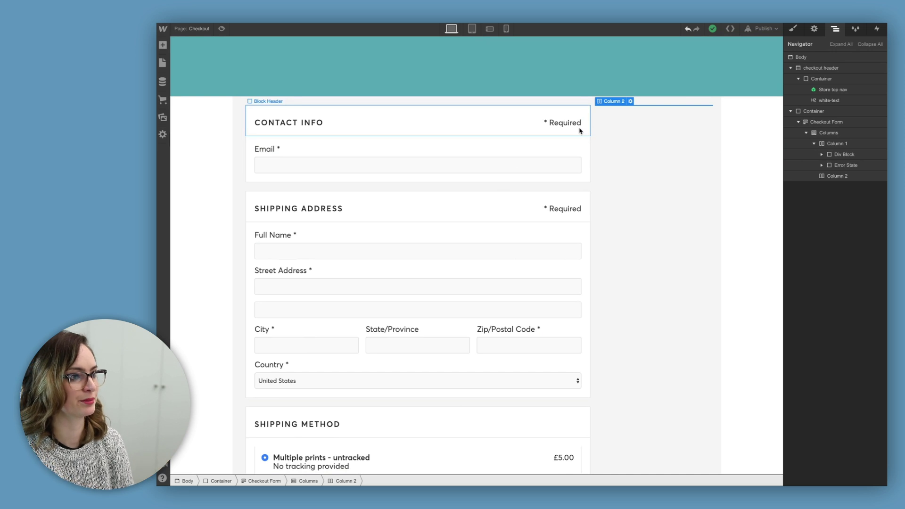
Insert the Order Items element into Column 2 beside the checkout form blocks.
click(162, 44)
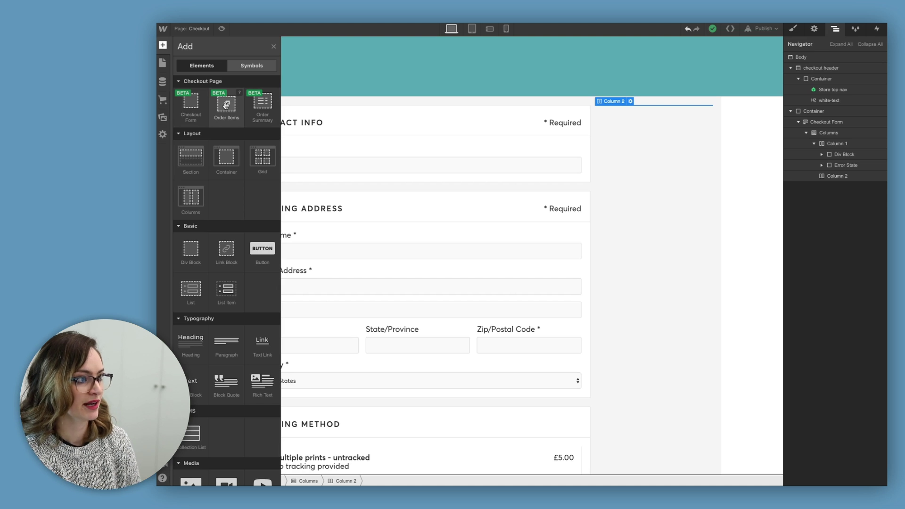
click(226, 105)
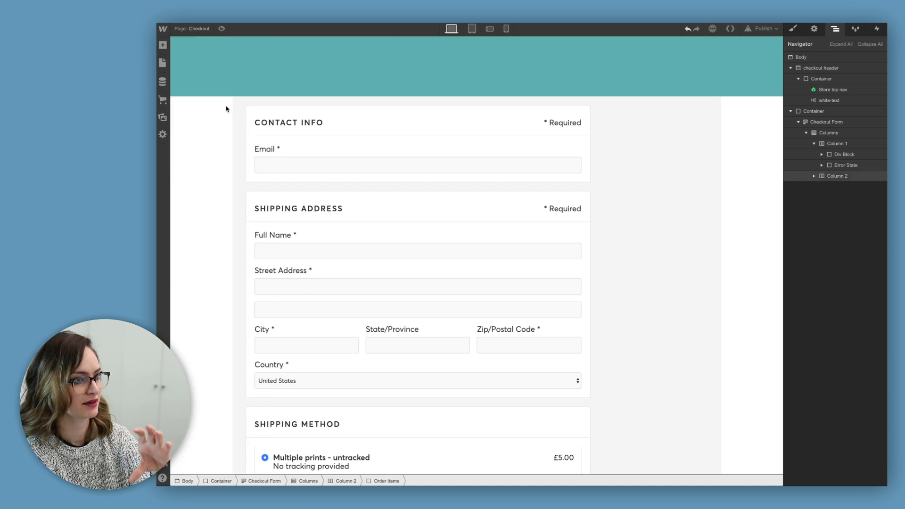
Insert an Order Summary element into the Billing Address block, above the Place Order button.
scroll(617, 158, down, 10)
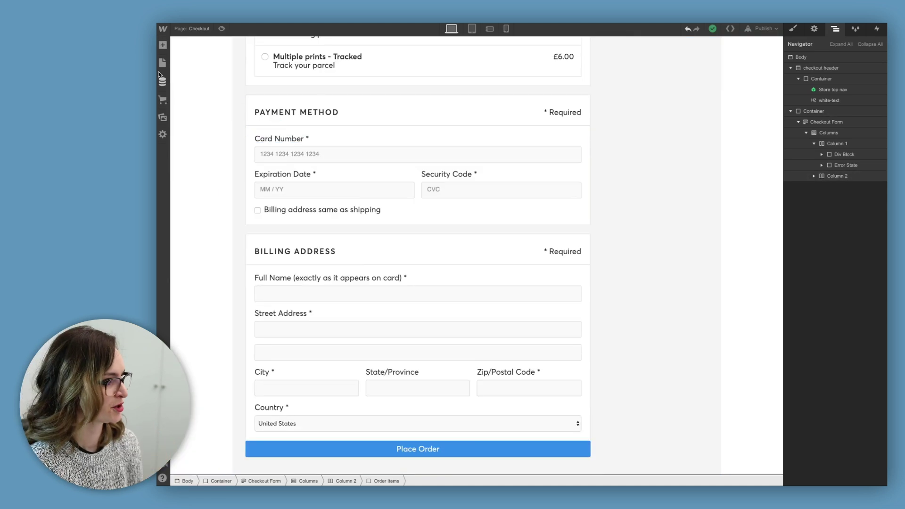
click(163, 45)
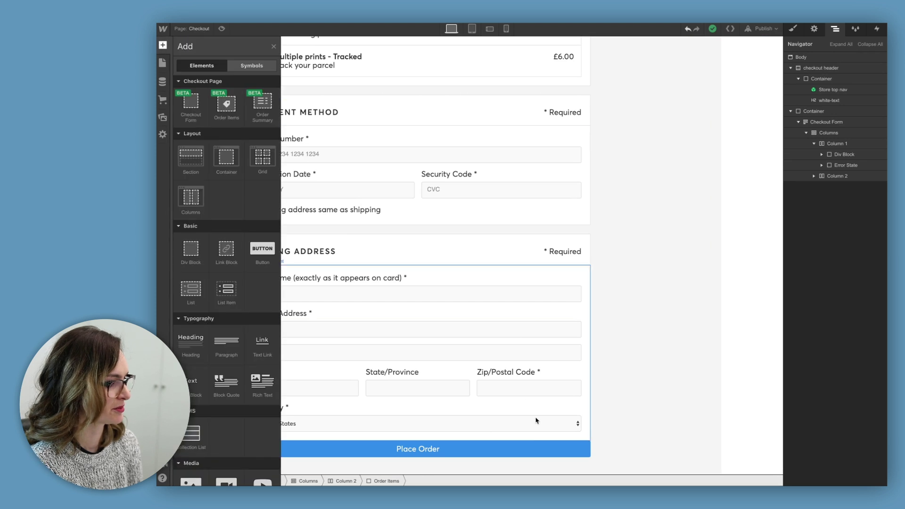
click(546, 450)
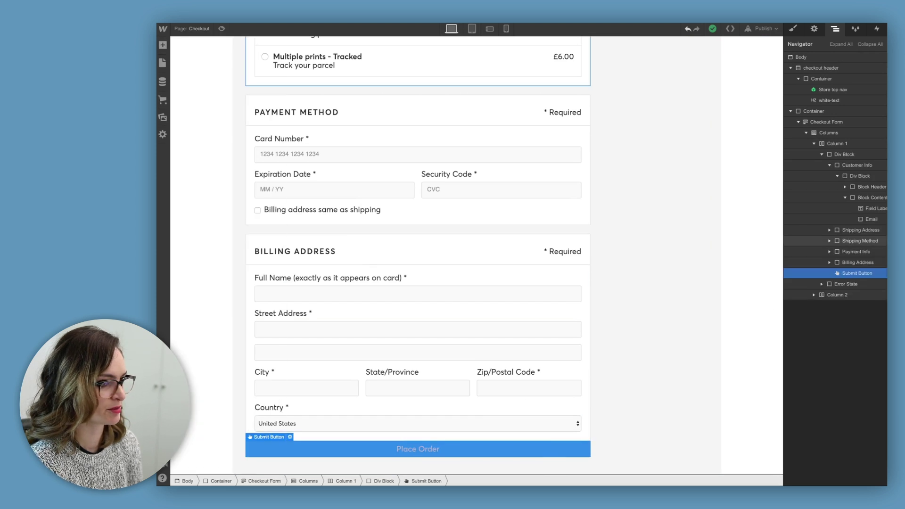
click(856, 262)
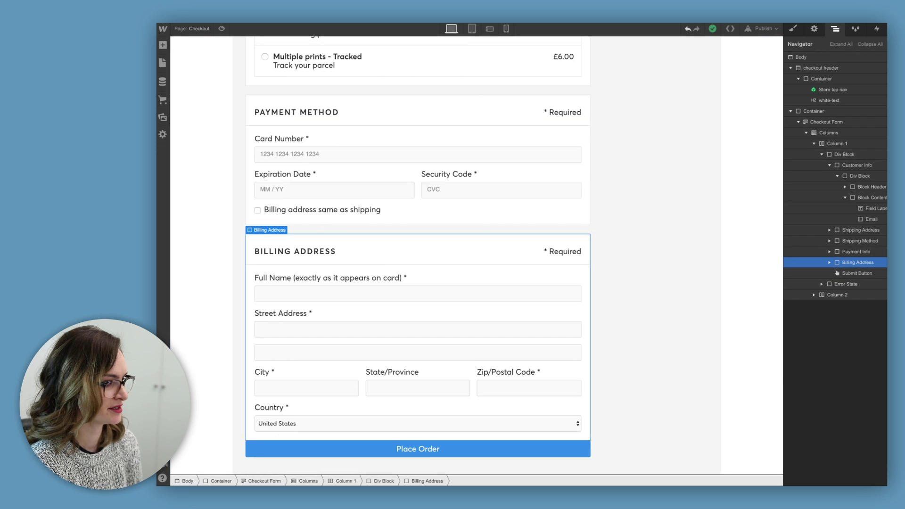
click(162, 45)
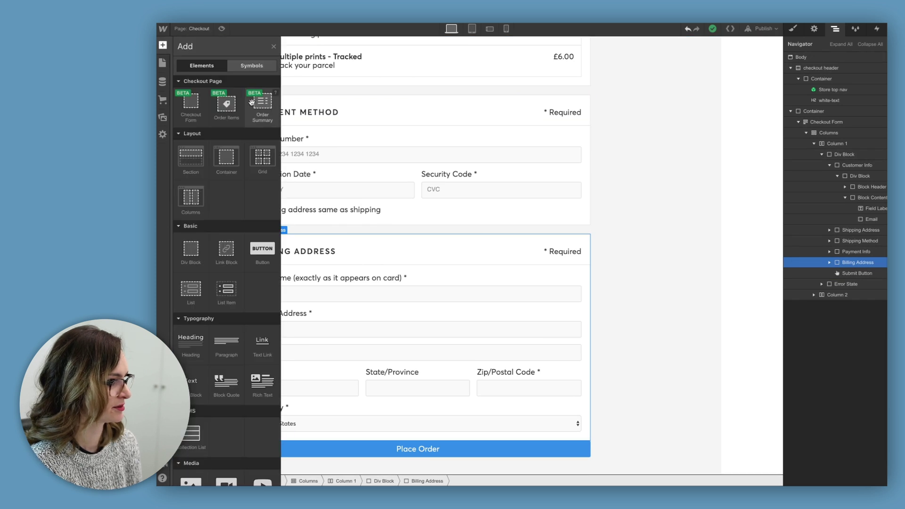
click(266, 112)
scroll(441, 318, down, 3)
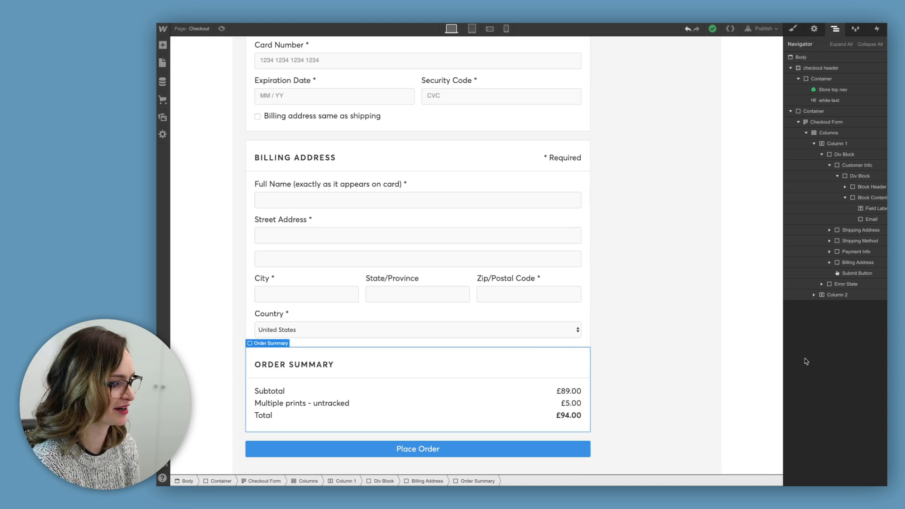
Give the Checkout Form the new class "checkout form" and remove its padding on all sides.
scroll(556, 249, up, 15)
click(607, 196)
click(792, 29)
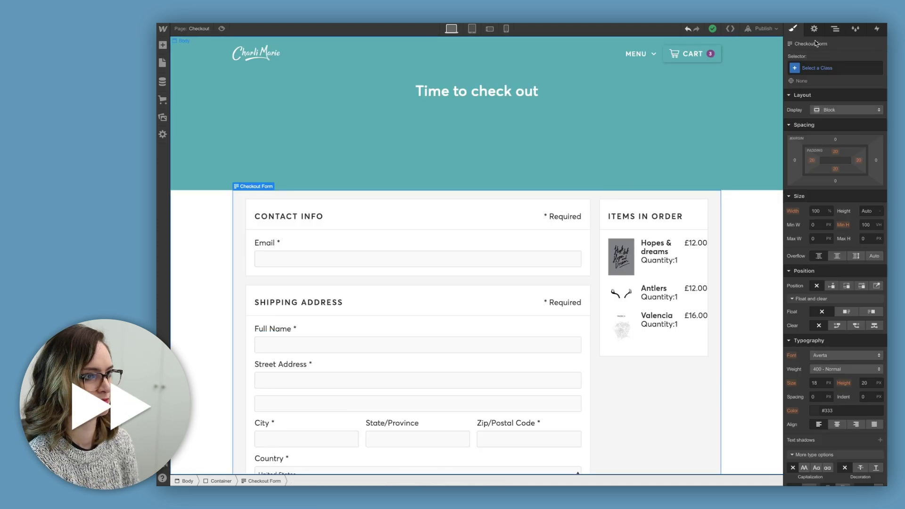
click(822, 69)
text(checkout form)
key(Return)
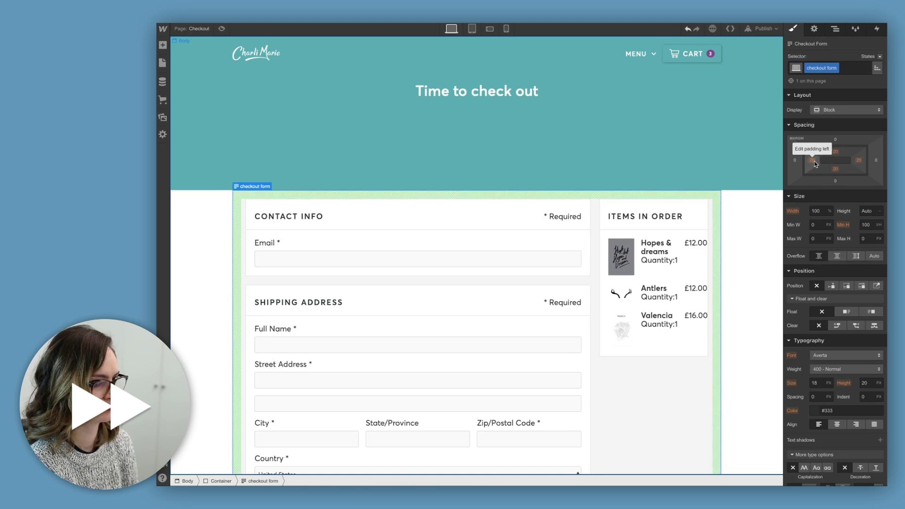
drag(811, 160, 674, 170)
scroll(834, 282, down, 5)
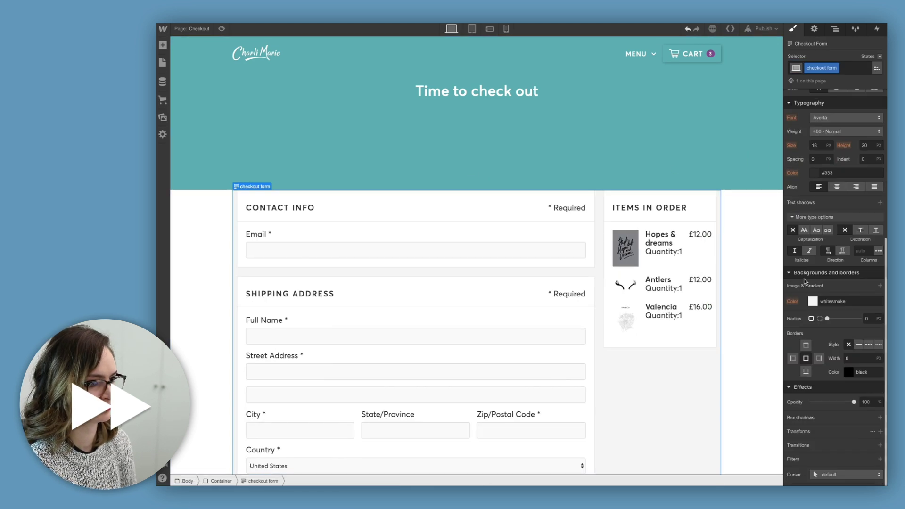
Make the checkout form's whitesmoke background transparent.
click(813, 300)
click(792, 435)
click(848, 288)
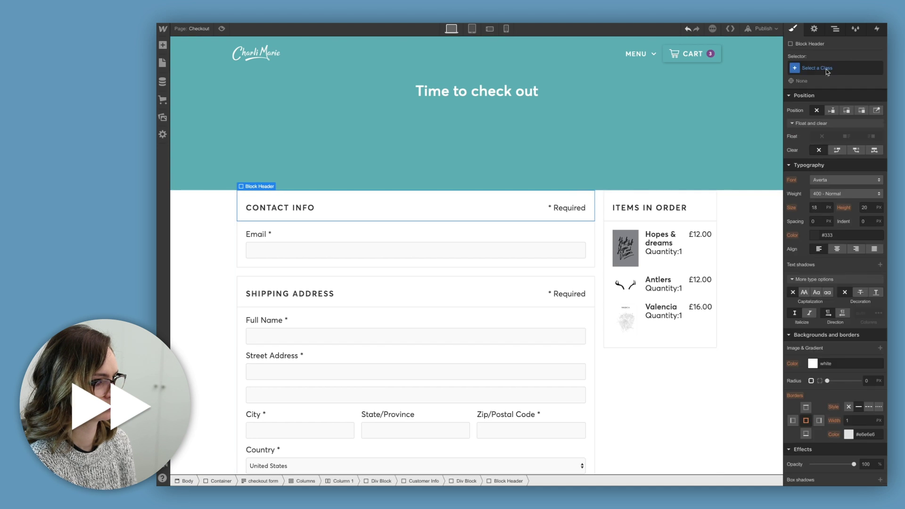
Give the checkout form a negative top margin so its blocks overlap the lower part of the teal header.
click(835, 29)
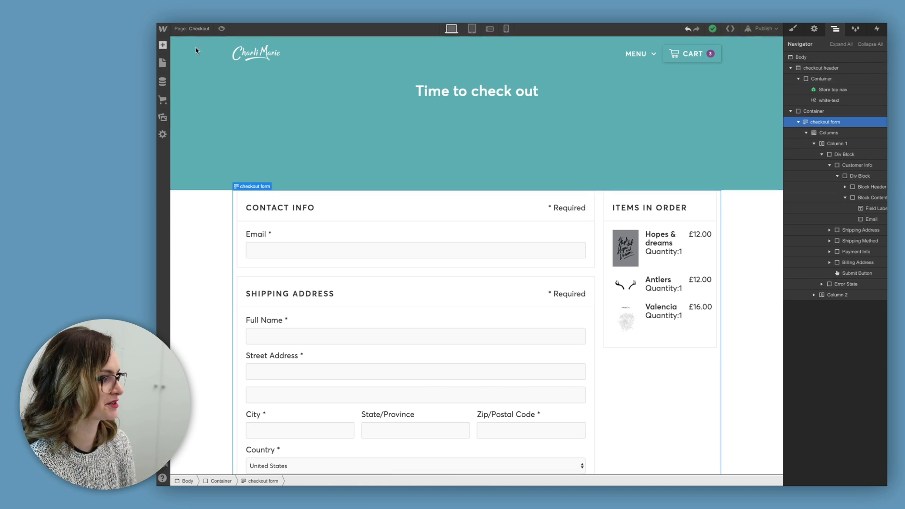
click(792, 29)
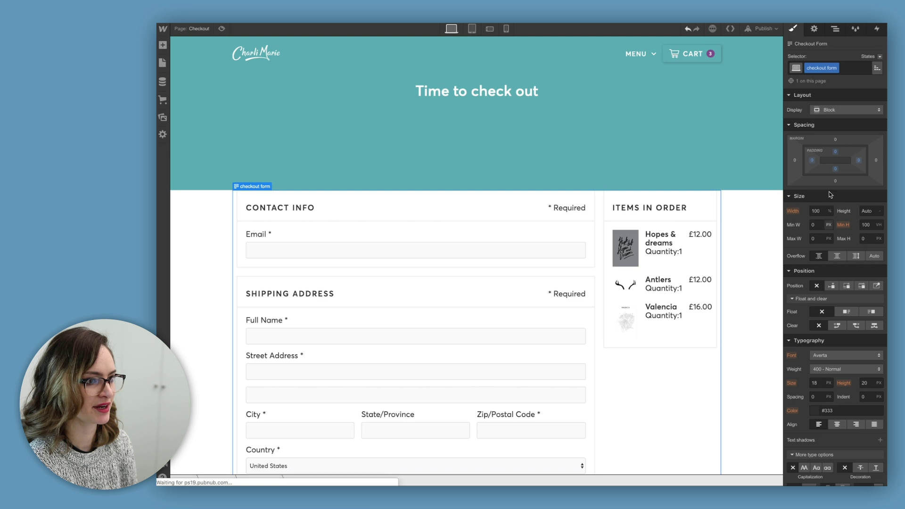
drag(839, 140, 834, 349)
Give the Div Block around the Contact Info section the new class "rounded block".
click(835, 29)
click(859, 176)
click(792, 30)
click(838, 67)
text(rounde)
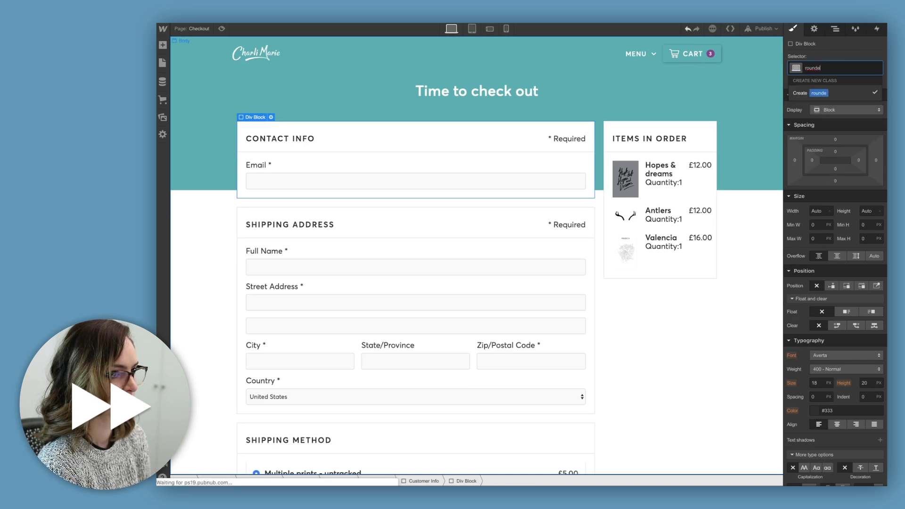
text(d block)
key(Return)
Add an outer box shadow to the rounded block with colour rgba(0, 0, 0, 0.15), 1 px distance and 6 px blur.
scroll(867, 357, down, 5)
click(879, 418)
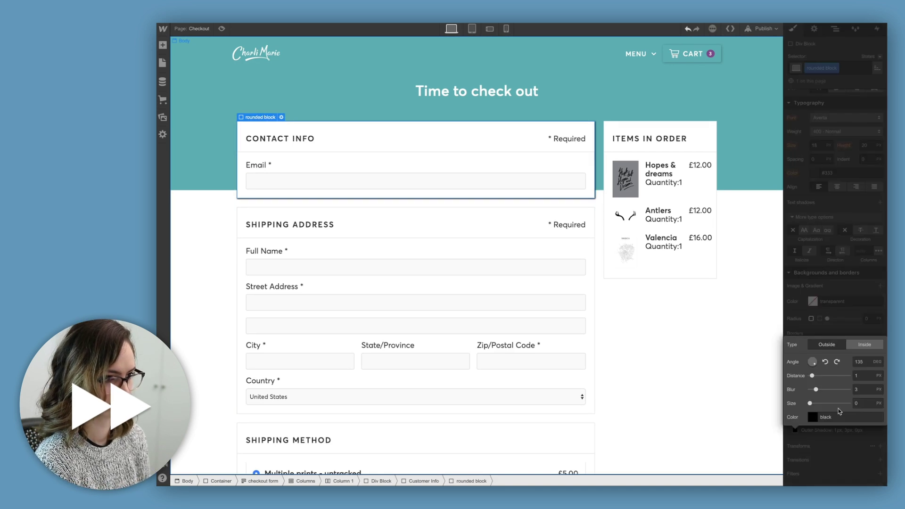
click(812, 417)
click(835, 426)
click(858, 389)
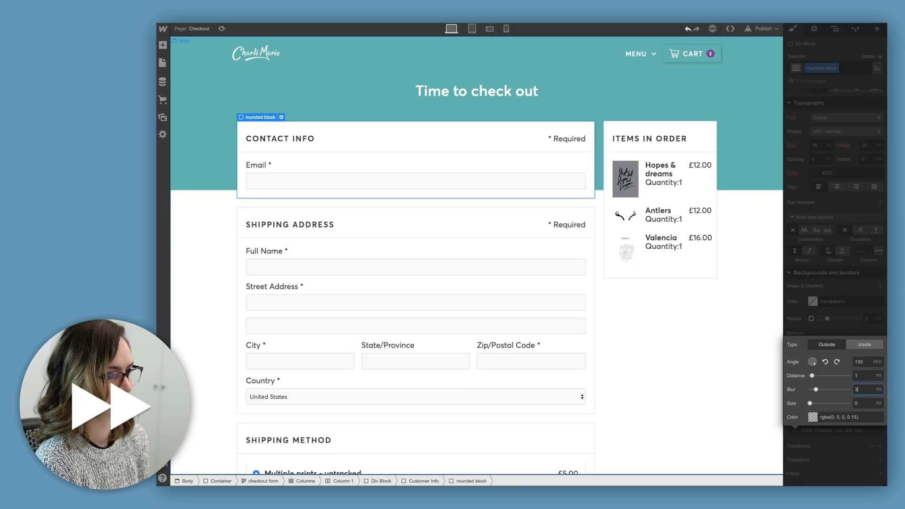
text(6)
click(847, 437)
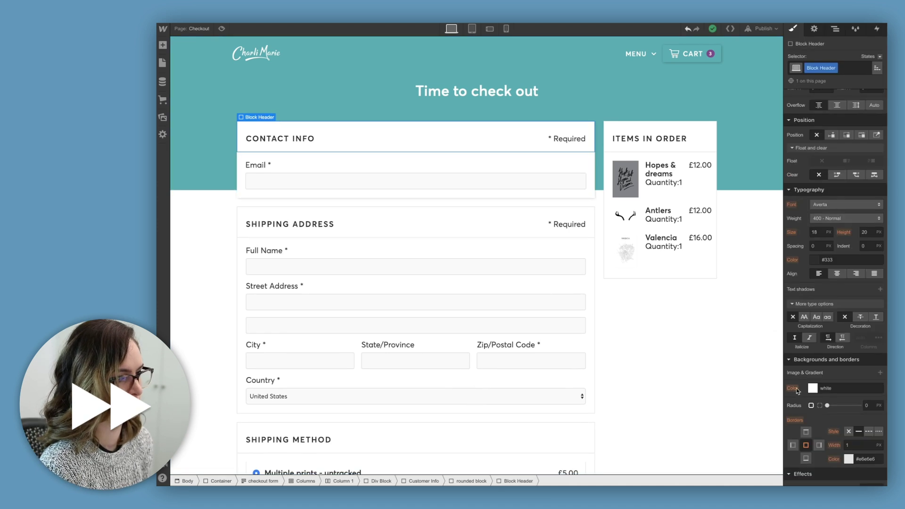
Make the Contact Info header and content backgrounds transparent, and give the rounded block a white background with a 5 px radius.
click(812, 388)
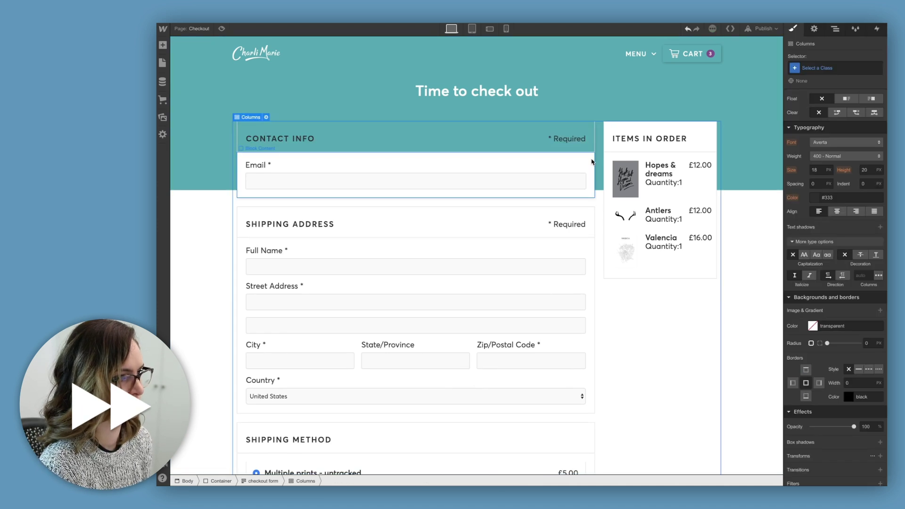
click(812, 326)
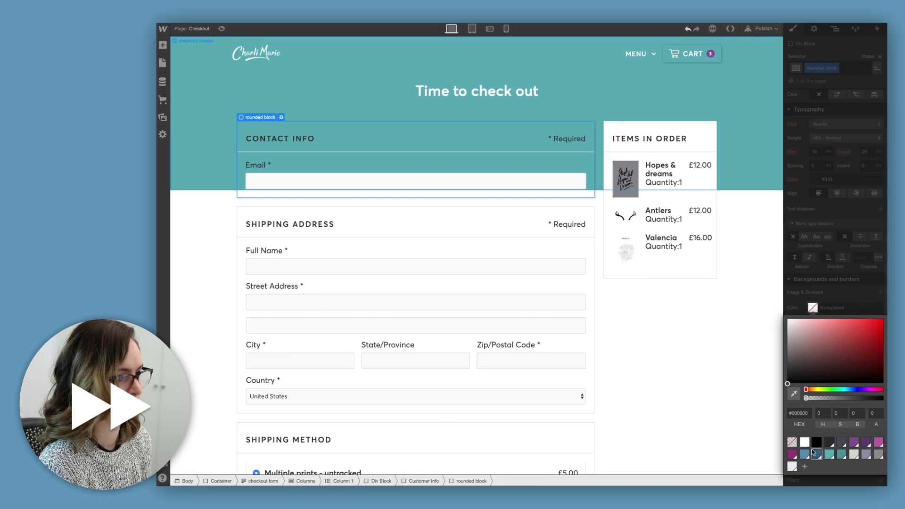
click(804, 442)
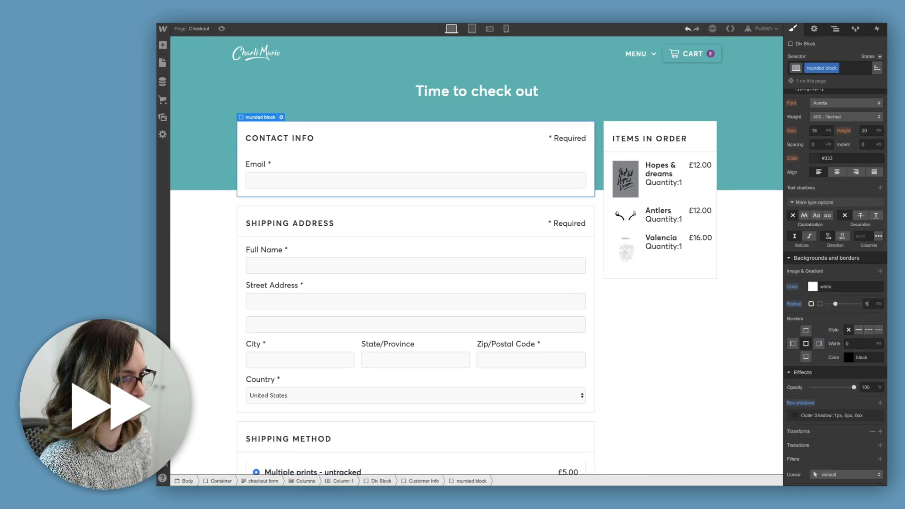
Replace the Contact Info Block Header's border with a solid gainsboro line on the bottom edge only.
click(731, 317)
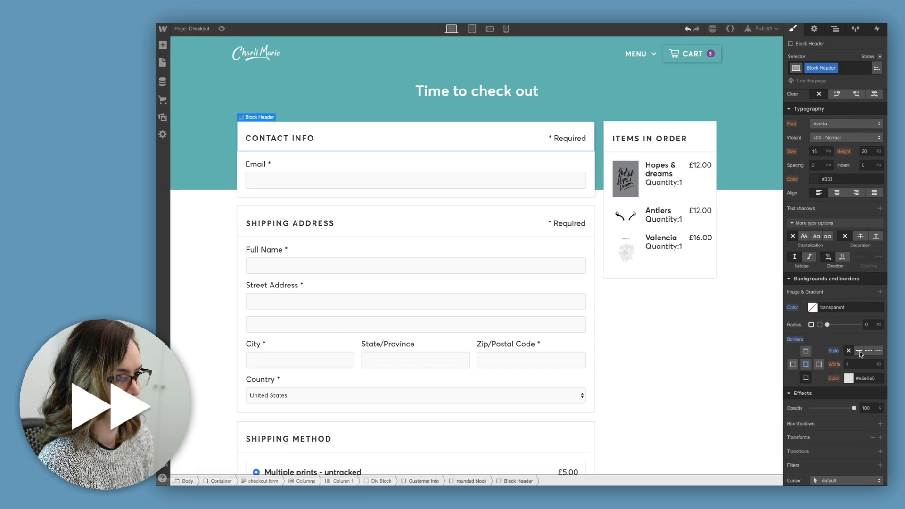
click(859, 352)
click(848, 378)
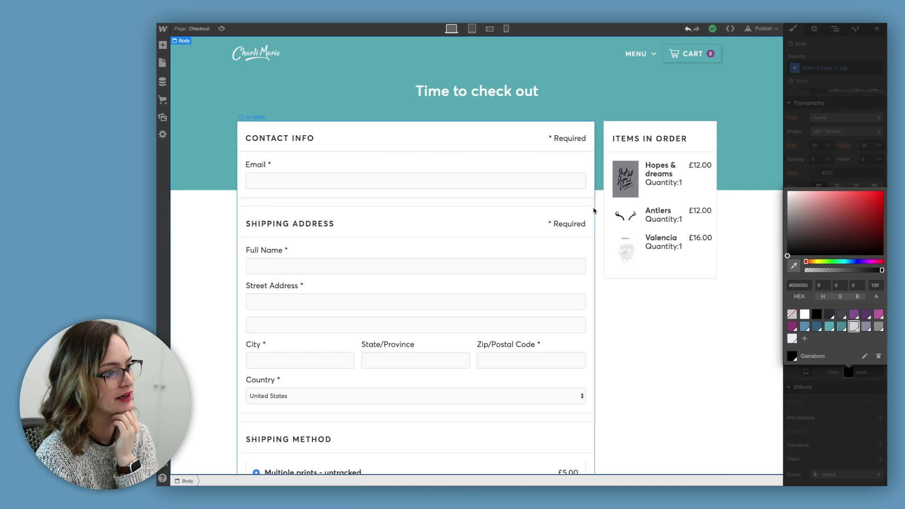
Apply the Block Header and Block Content classes to the Shipping Address section's header and content.
scroll(589, 227, down, 10)
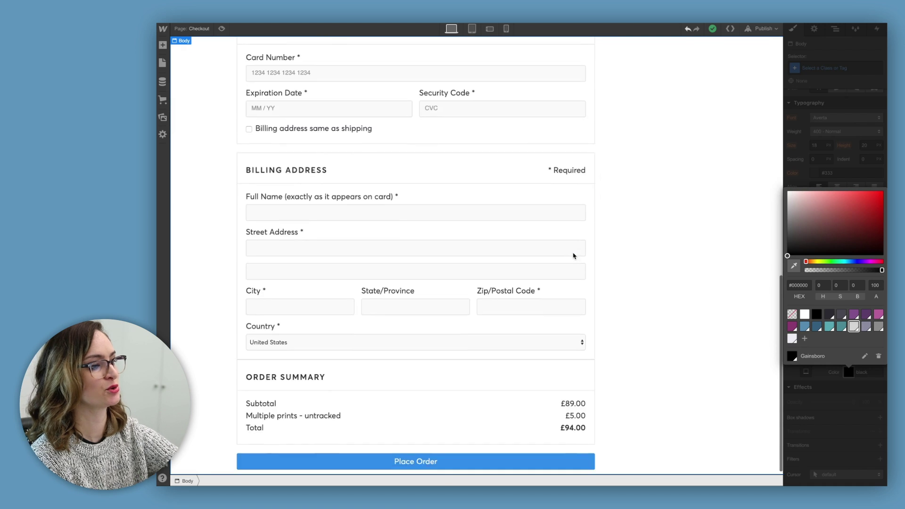
scroll(574, 256, up, 3)
scroll(577, 238, up, 8)
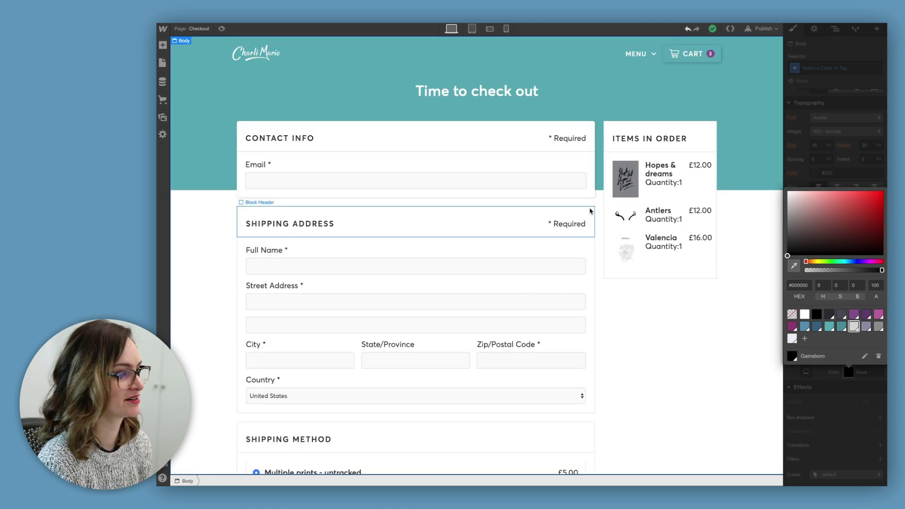
click(590, 211)
click(816, 69)
click(809, 158)
click(594, 251)
click(820, 69)
click(809, 149)
Apply the "rounded block" class to the Div Block around the Shipping Address section.
click(594, 207)
click(822, 71)
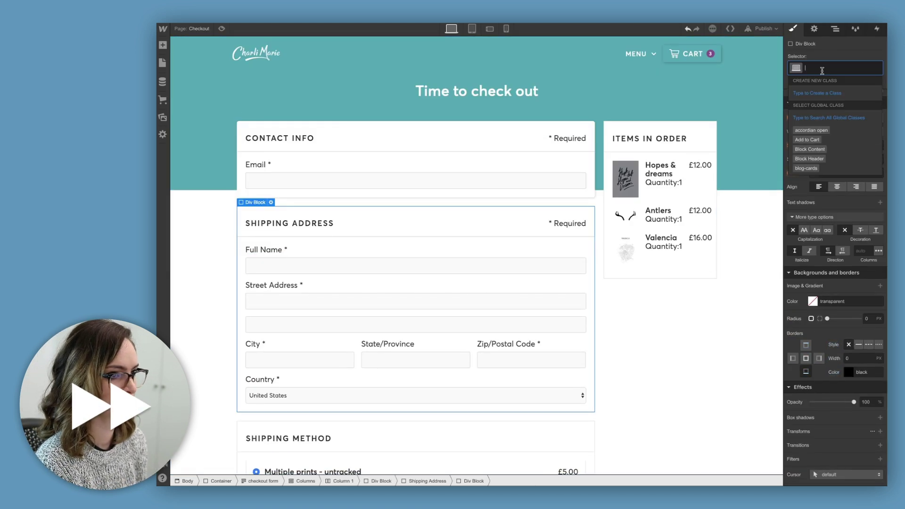
text(shad)
key(Down)
key(Return)
click(638, 372)
Apply the Block Header and Block Content classes to the Shipping Method section's header and content.
scroll(639, 369, down, 5)
click(592, 249)
click(836, 68)
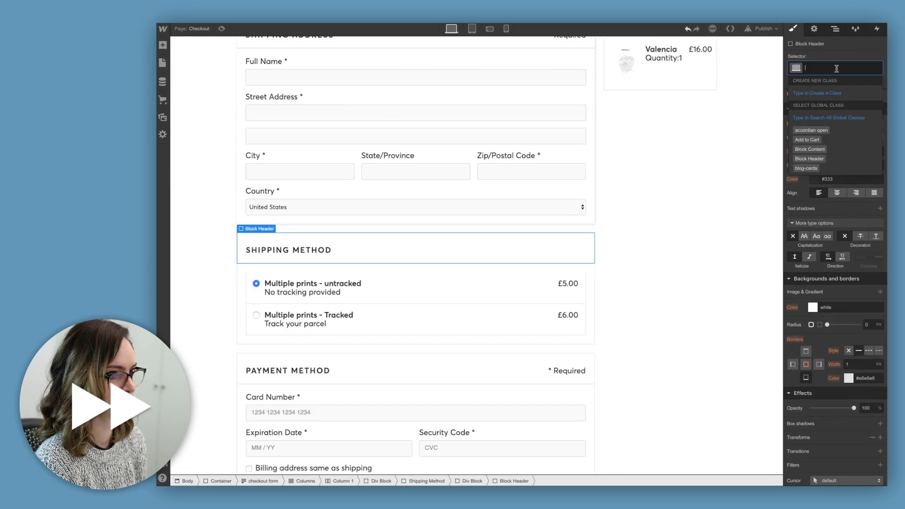
click(808, 158)
click(592, 271)
click(820, 68)
click(809, 149)
Apply the "rounded block" class to the Div Block around the Shipping Method section.
click(593, 234)
click(819, 69)
text(rounded block)
key(Return)
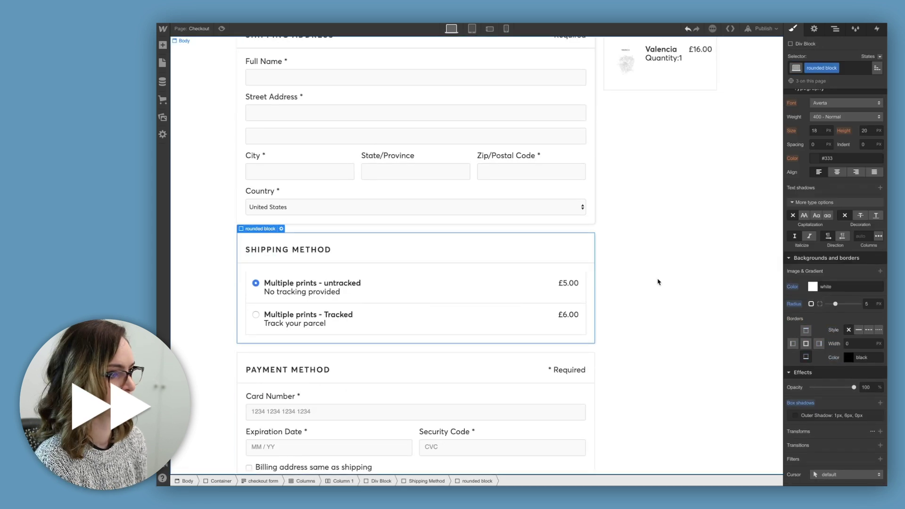
click(671, 232)
Apply the Block Header and Block Content classes to the Payment Method section's header and content.
scroll(591, 366, down, 5)
click(590, 168)
click(820, 68)
click(814, 158)
click(591, 193)
click(818, 71)
Apply the "rounded block" class to the Div Block around the Payment Method section.
click(465, 480)
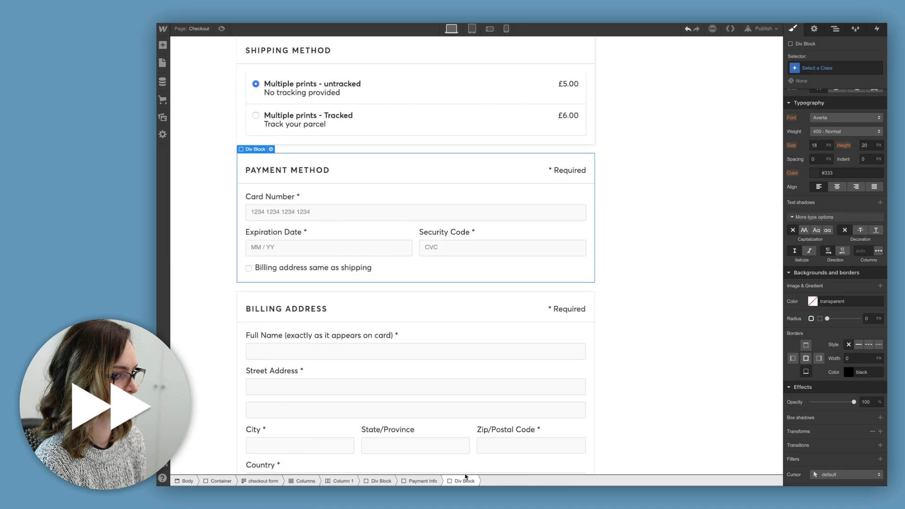
click(820, 67)
text(round)
key(Down)
key(Return)
Apply the Block Header and Block Content classes to the Billing Address section's header and content.
click(590, 308)
click(825, 68)
click(813, 158)
click(590, 332)
click(820, 68)
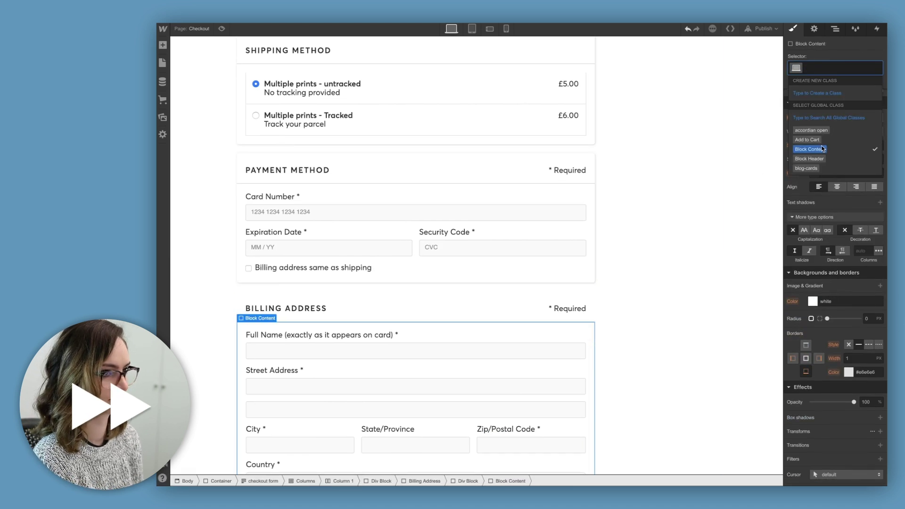
click(822, 149)
Apply the "rounded block" class to the Div Block around the Billing Address fields.
click(465, 481)
click(815, 67)
text(round)
key(Down)
key(Return)
Apply the Block Header, "rounded block" and Block Content classes to the Order Summary's header, wrapper and content respectively.
scroll(566, 332, down, 3)
click(590, 370)
click(820, 67)
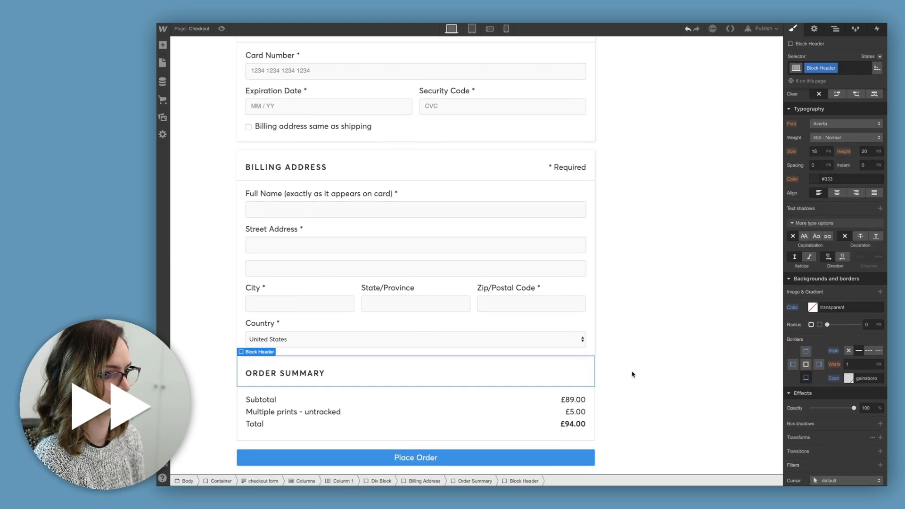
click(470, 481)
click(809, 118)
click(590, 401)
click(816, 69)
click(820, 149)
click(666, 335)
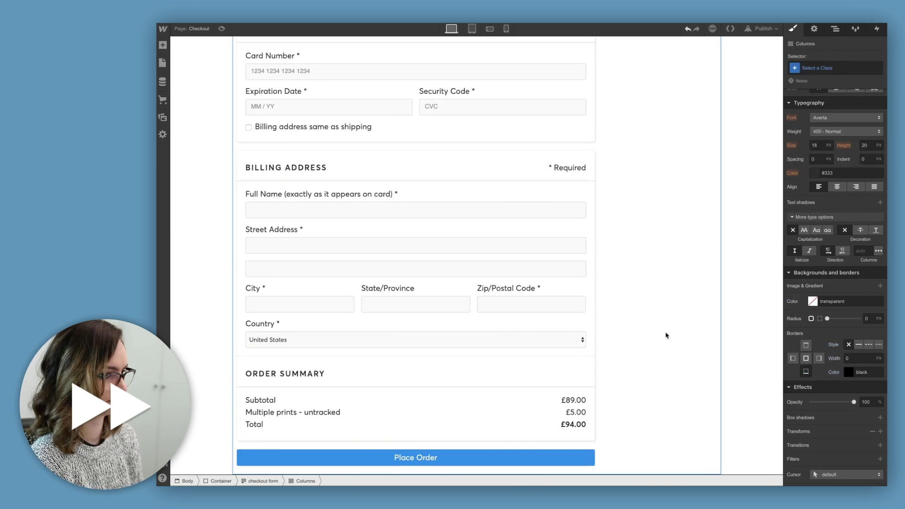
click(589, 162)
click(834, 28)
click(856, 404)
click(795, 29)
click(834, 29)
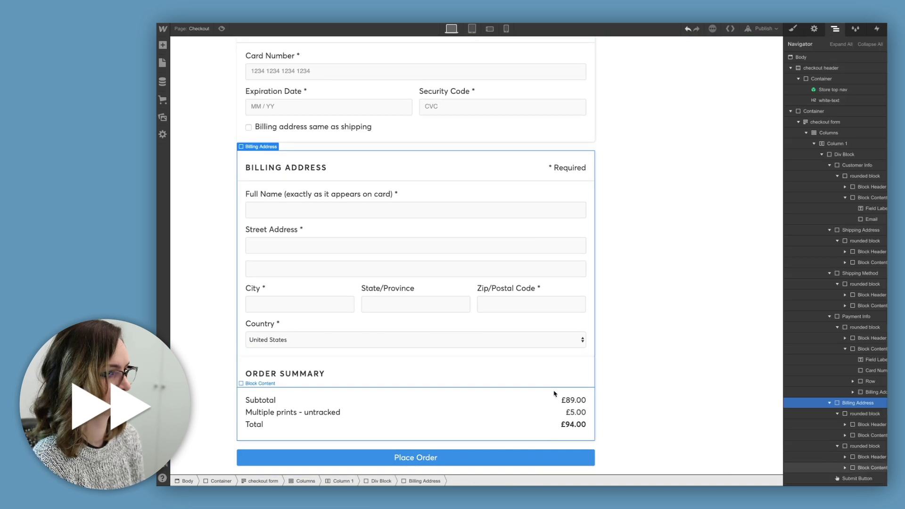
Add the class "order summary" to the Order Summary's Block Header and give it a top margin.
click(553, 377)
click(794, 28)
click(843, 67)
text(order s)
key(Return)
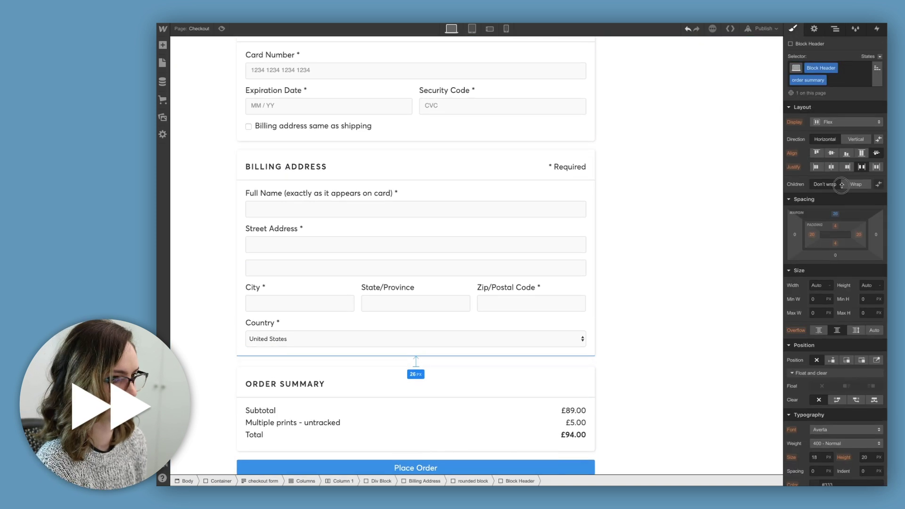
click(715, 281)
click(589, 162)
click(834, 28)
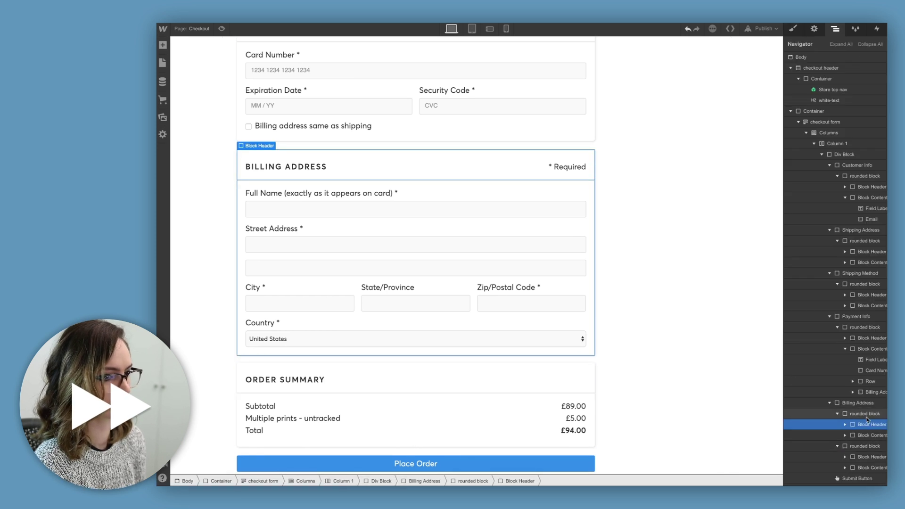
click(859, 404)
click(792, 29)
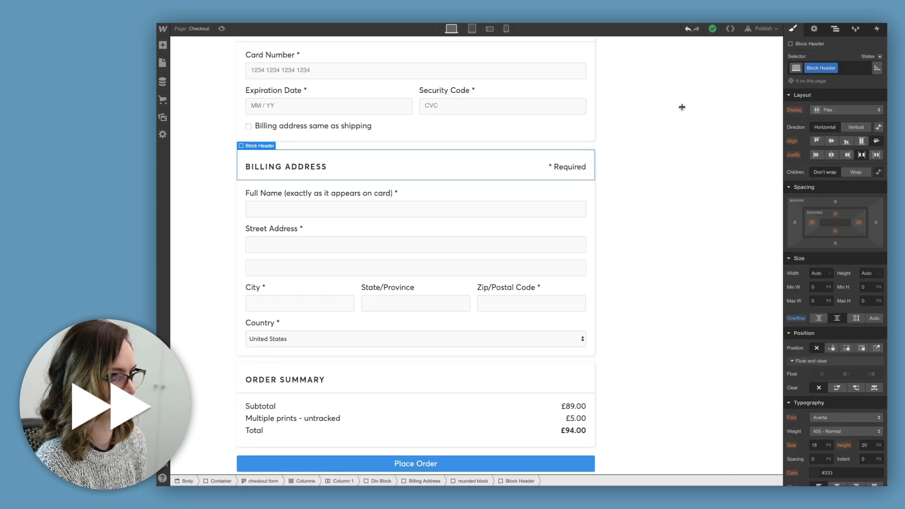
click(575, 378)
drag(841, 139, 842, 119)
key(ctrl+z)
scroll(706, 176, down, 1)
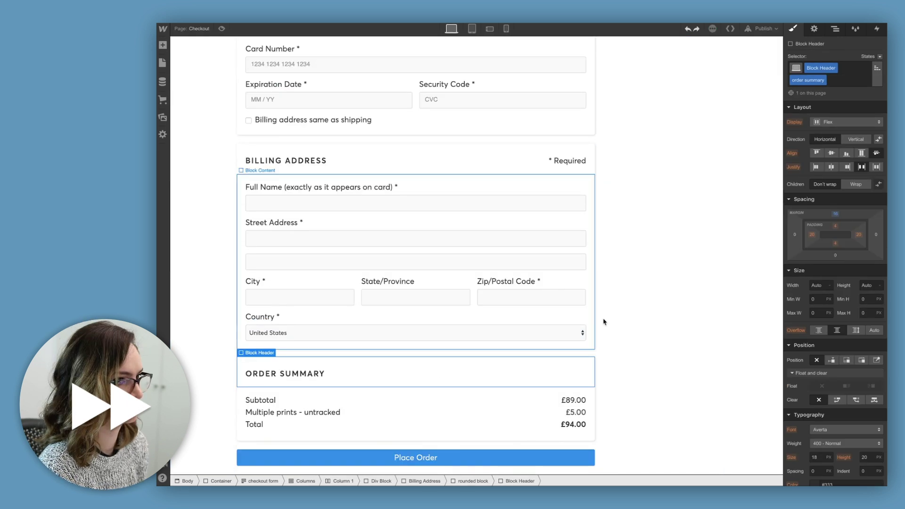
Add the class "order summary" to the Order Summary's rounded block and give it a top margin separating it from Billing Address.
click(851, 68)
text(order summary)
key(Return)
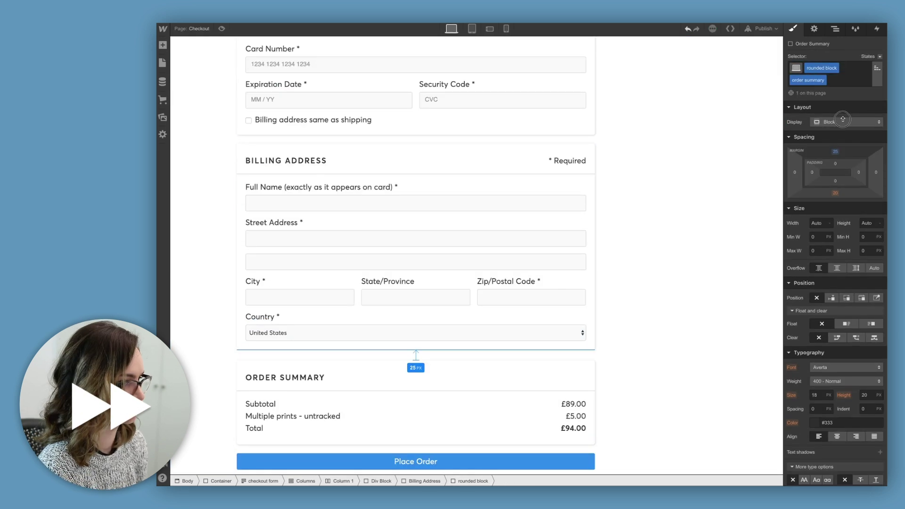
Apply the "btn" and "btn-teal" classes to the Place Order button.
click(531, 458)
click(826, 67)
text(btn)
key(Return)
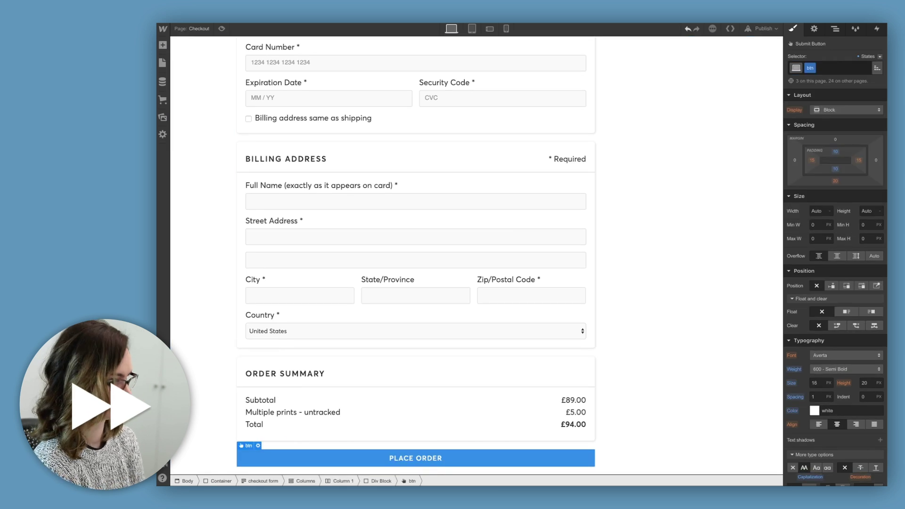
click(823, 66)
text(btn-teal)
key(Return)
click(747, 352)
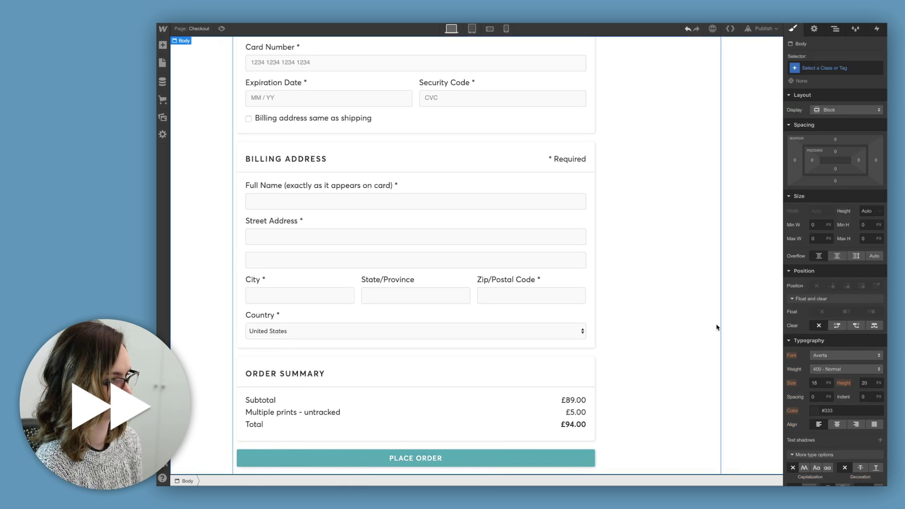
click(499, 454)
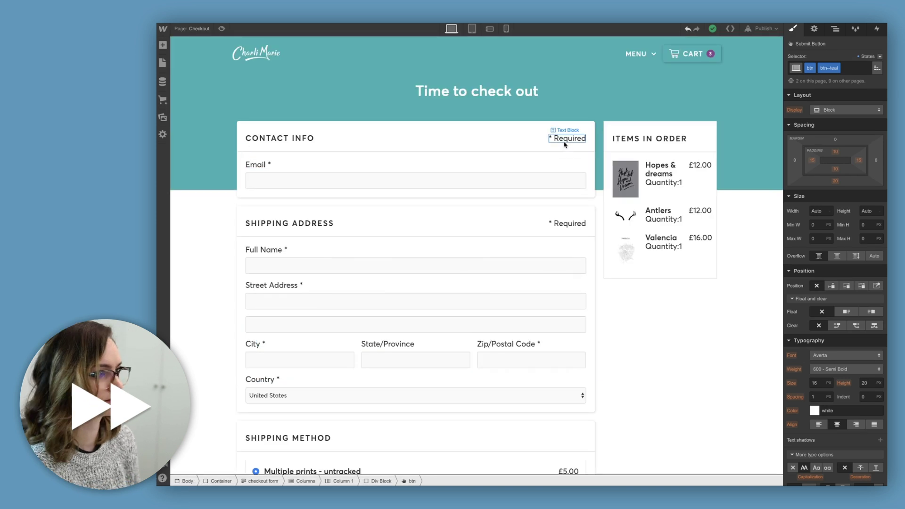
Give the "* Required" text in the Contact Info header the new class "required".
click(823, 67)
text(required)
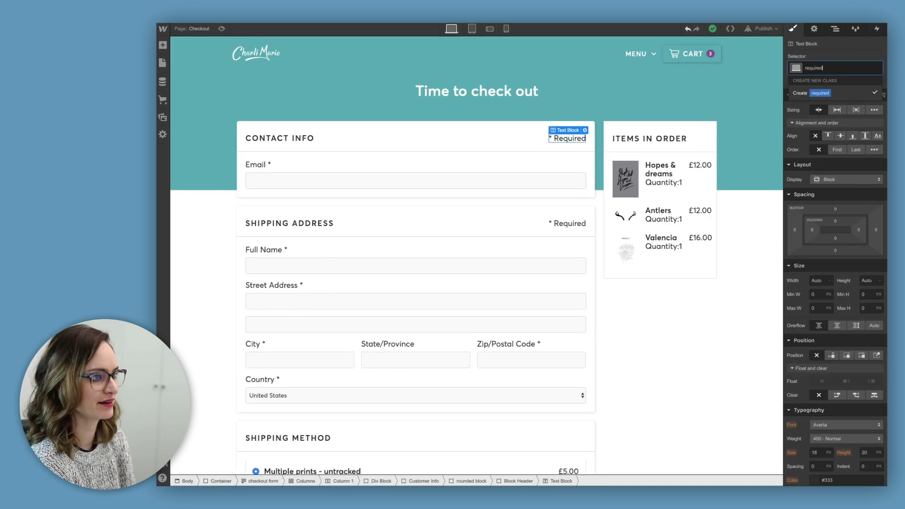
key(Return)
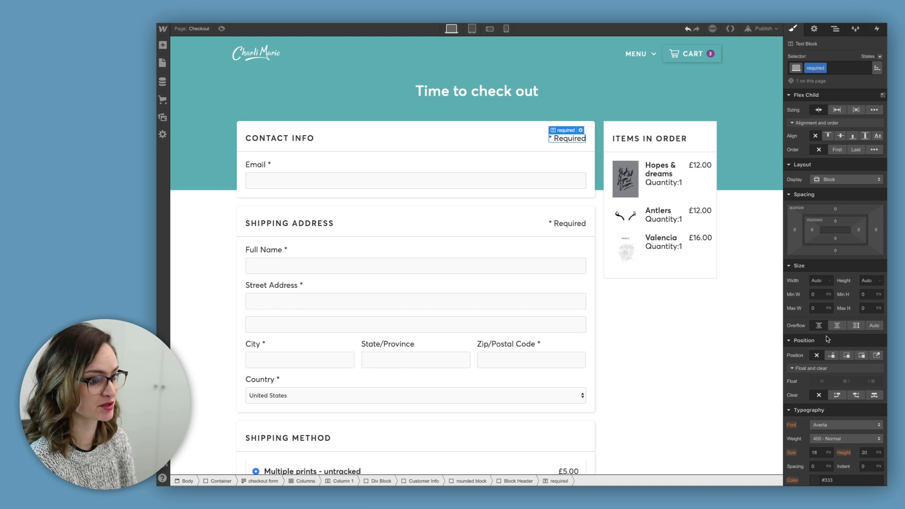
Style the "required" class as 14 px semi-bold uppercase text in Dark Grey.
scroll(820, 396, down, 2)
click(817, 400)
text(15)
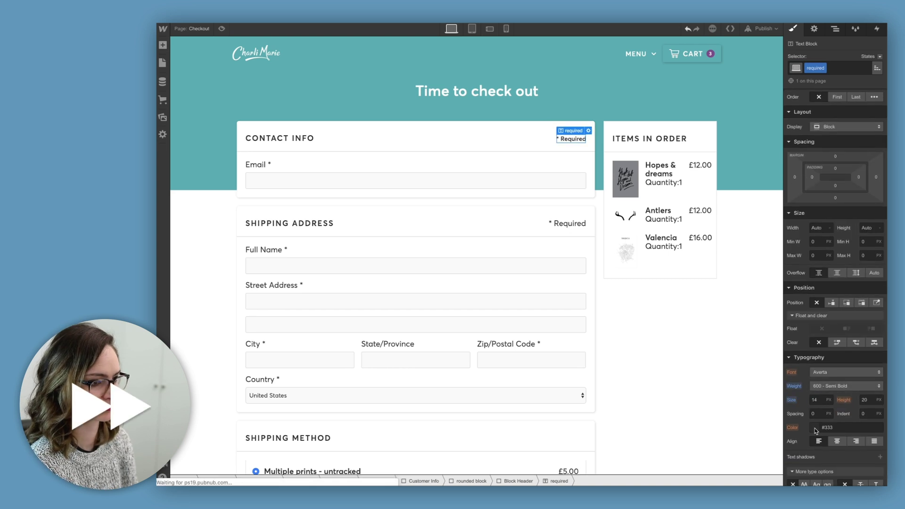
click(815, 427)
click(807, 381)
click(815, 428)
scroll(818, 427, down, 2)
click(804, 440)
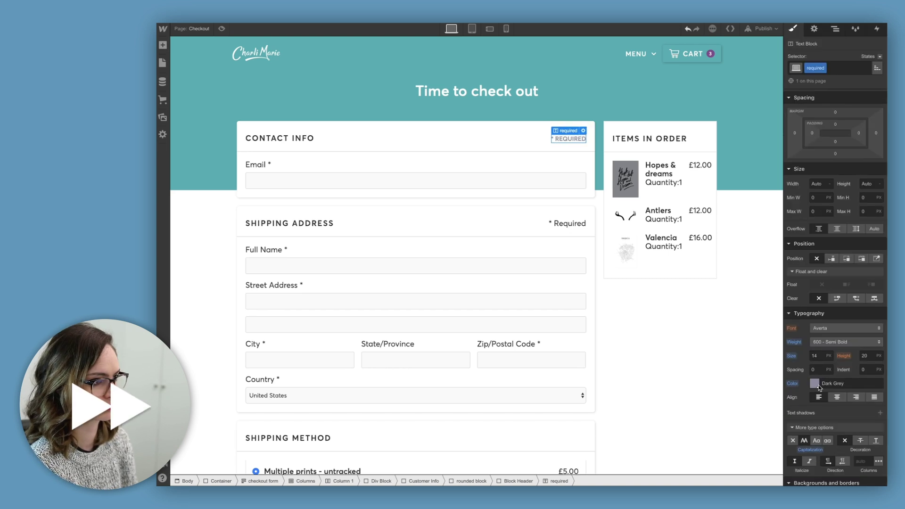
Apply the "required" class to the "* Required" texts in the Shipping Address and Payment Method headers.
click(576, 226)
click(834, 68)
text(re)
click(811, 126)
scroll(485, 333, down, 7)
click(568, 235)
click(811, 67)
click(812, 118)
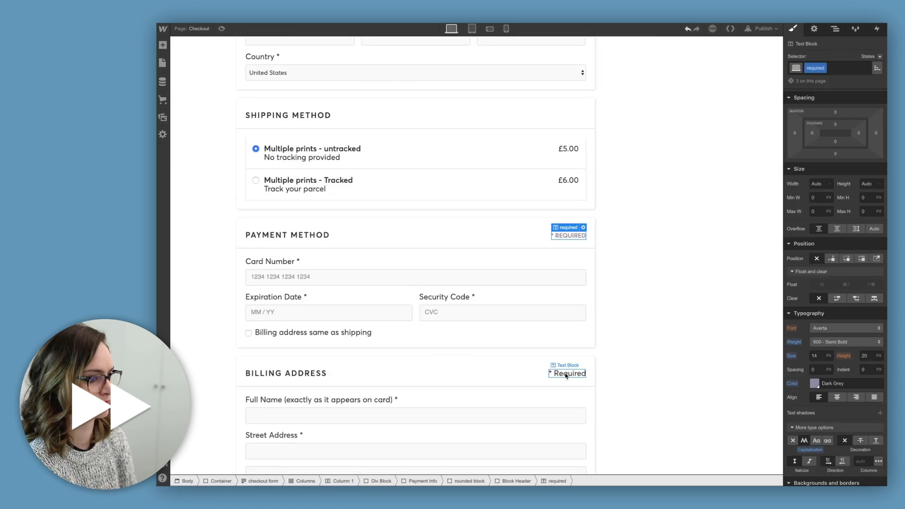
Apply the "required" class to Billing Address's "* Required" text and style the Email label with new class "field label" in 14 px semi-bold uppercase.
click(565, 376)
scroll(476, 283, up, 10)
click(259, 164)
click(834, 68)
text(field label)
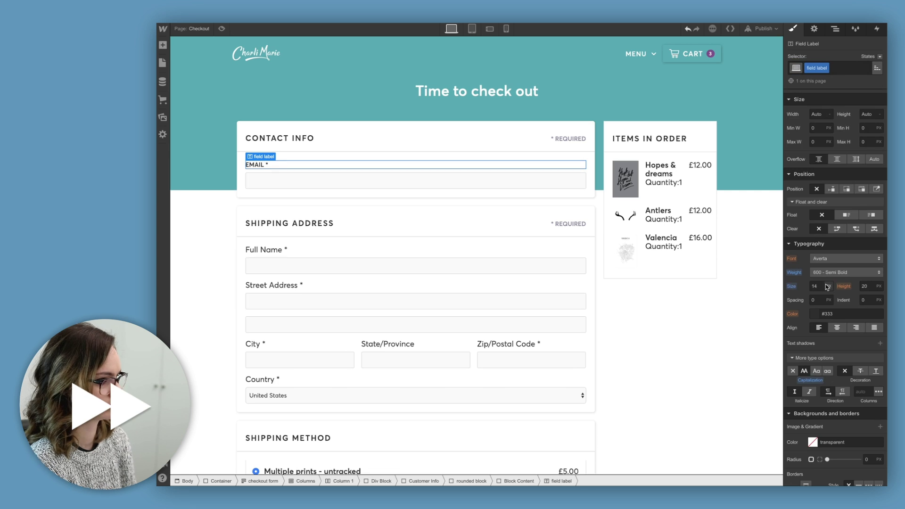
Apply the "field label" class to the Full Name and Street Address labels in the Shipping Address block.
click(270, 250)
click(839, 67)
text(f)
key(Return)
click(278, 285)
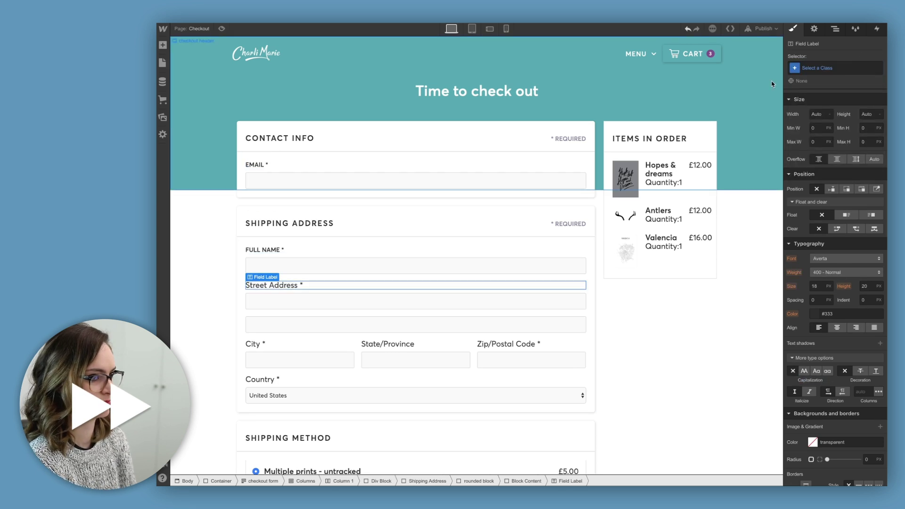
click(834, 67)
text(f)
key(Return)
Apply the "field label" class to the shipping City, State/Province, Zip/Postal Code and Country labels.
click(258, 344)
text(fi)
key(Return)
click(403, 344)
text(fi)
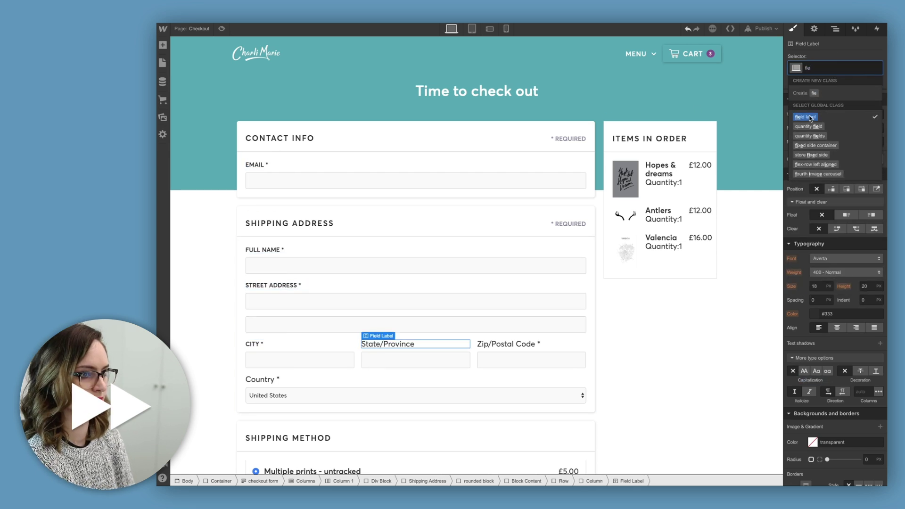
key(Return)
click(508, 344)
text(fi)
key(Return)
click(262, 379)
click(818, 68)
text(fi)
key(Return)
Apply the "field label" class to the Payment Method block's Card Number, Expiration Date, Security Code and "Billing address same as shipping" labels.
scroll(373, 360, down, 6)
click(269, 287)
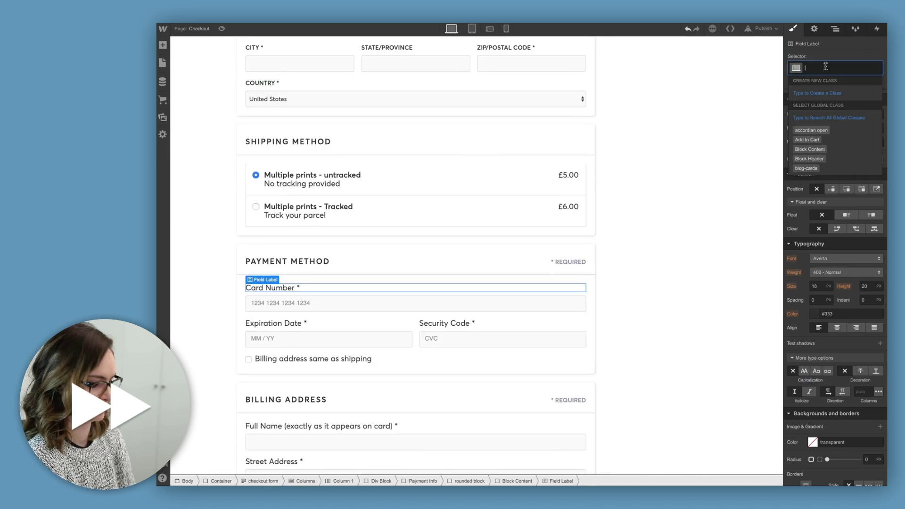
key(super+Return)
key(Return)
click(444, 323)
key(super+Return)
key(Return)
scroll(447, 323, down, 3)
click(359, 227)
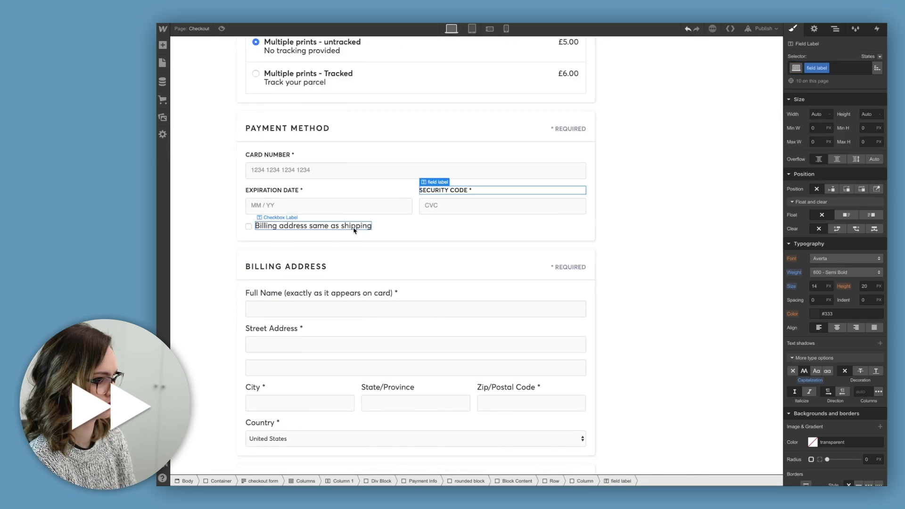
key(super+Return)
key(Return)
Apply the "field label" class to the Full Name and Street Address labels in the Billing Address block.
click(389, 293)
click(827, 68)
text(fie)
key(Down)
key(Return)
click(377, 328)
click(827, 68)
text(fie)
key(Down)
key(Return)
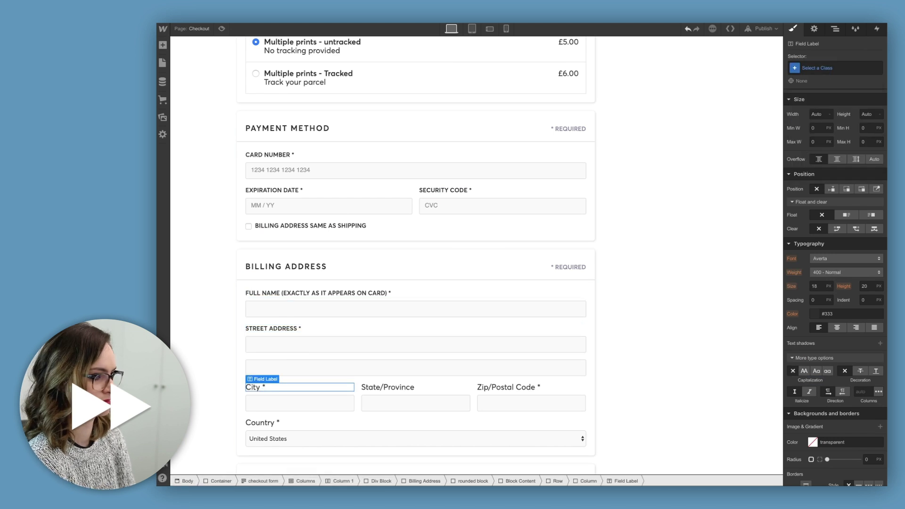
Apply the "field label" class to the billing City, State/Province and Zip/Postal Code labels.
key(Return)
click(387, 386)
click(827, 67)
text(fie)
key(Down)
key(Return)
click(508, 387)
click(826, 68)
text(fie)
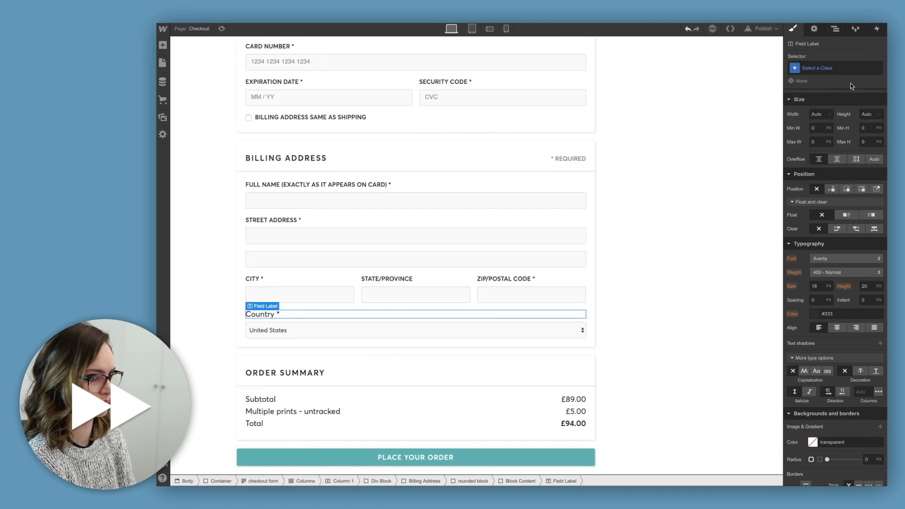
Give the Email input the new class "field" and a light lilac background colour.
scroll(410, 277, up, 10)
click(457, 157)
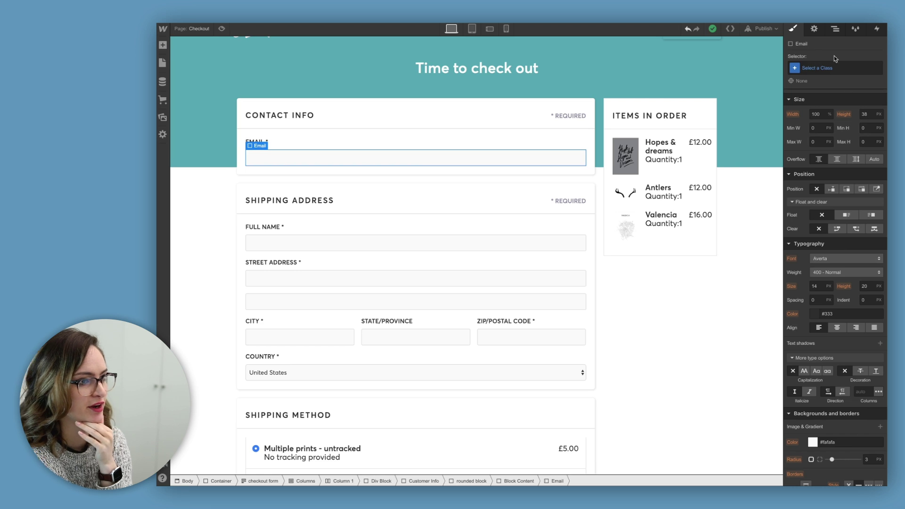
click(824, 69)
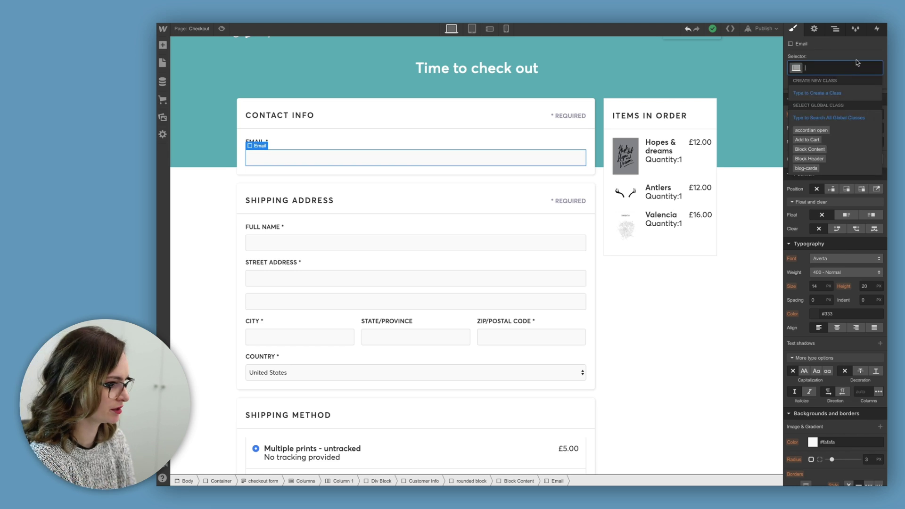
text(field)
key(Return)
click(813, 442)
click(792, 408)
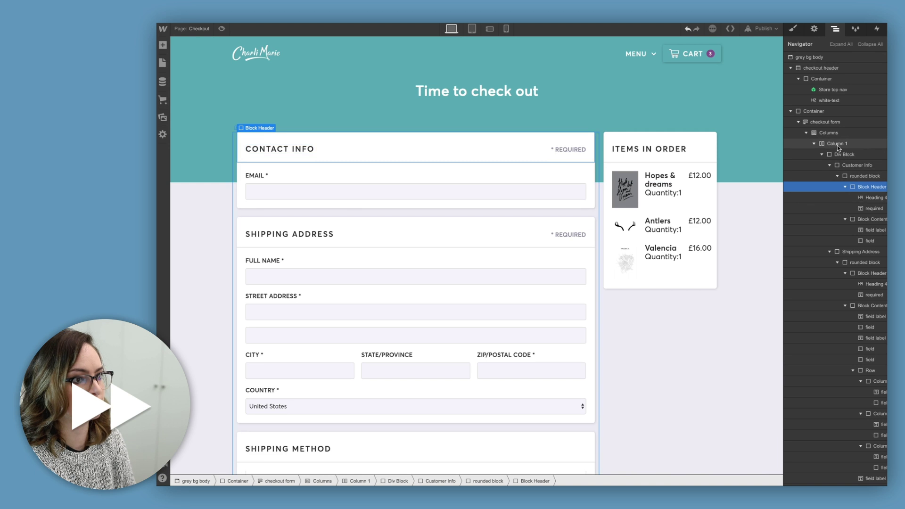
Apply the "flex-stretch" class to the Columns element that holds the checkout form and the order items.
click(828, 133)
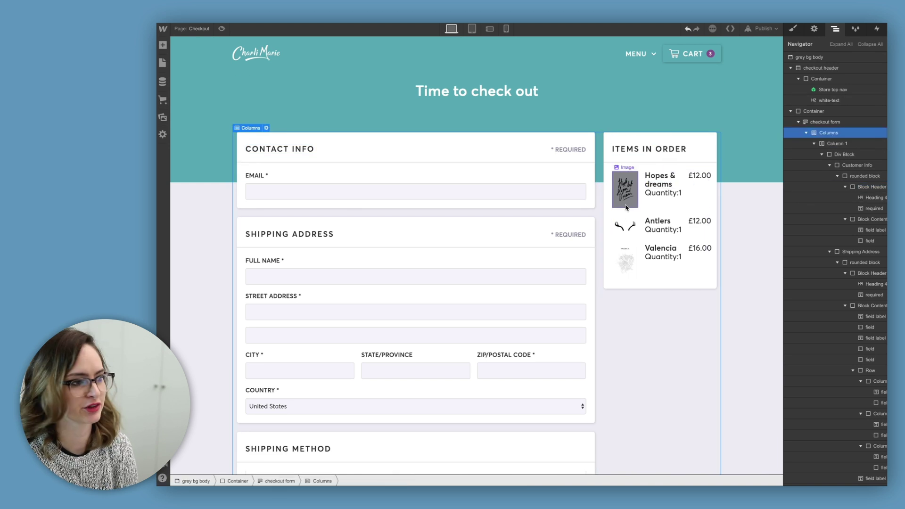
scroll(641, 170, down, 6)
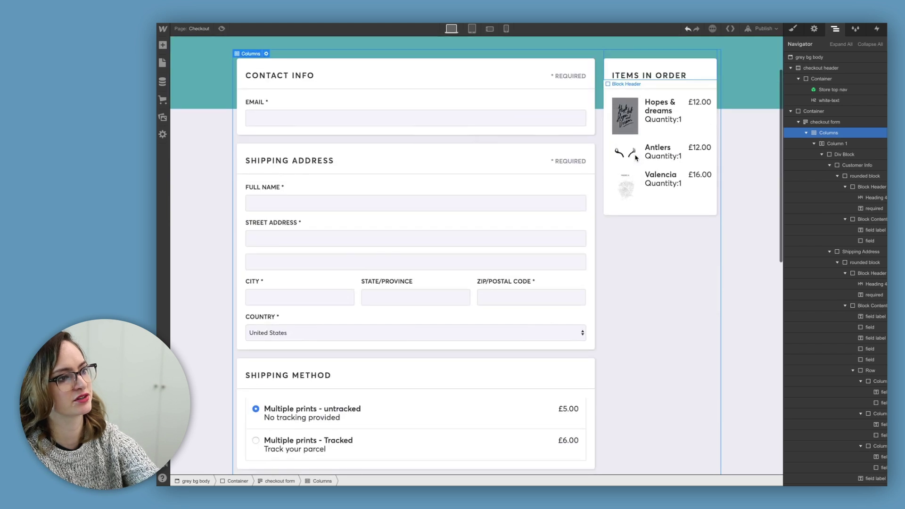
scroll(634, 156, down, 6)
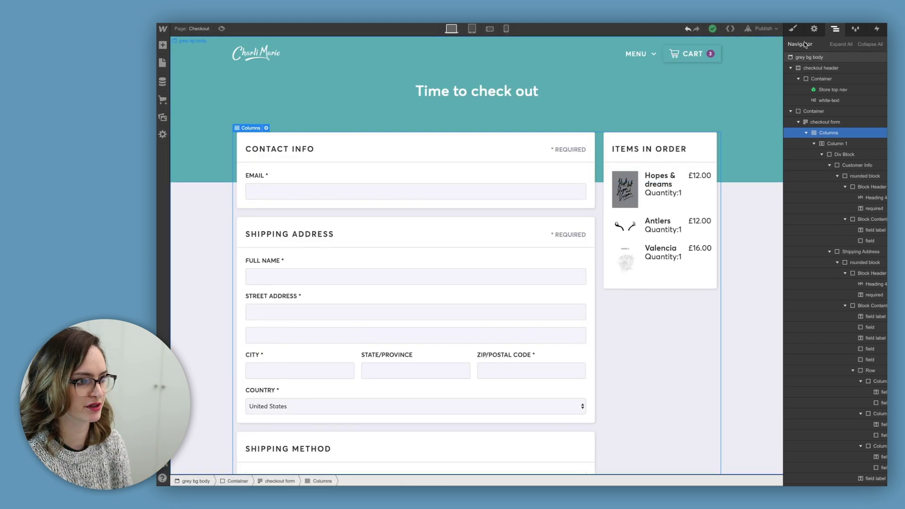
key(s)
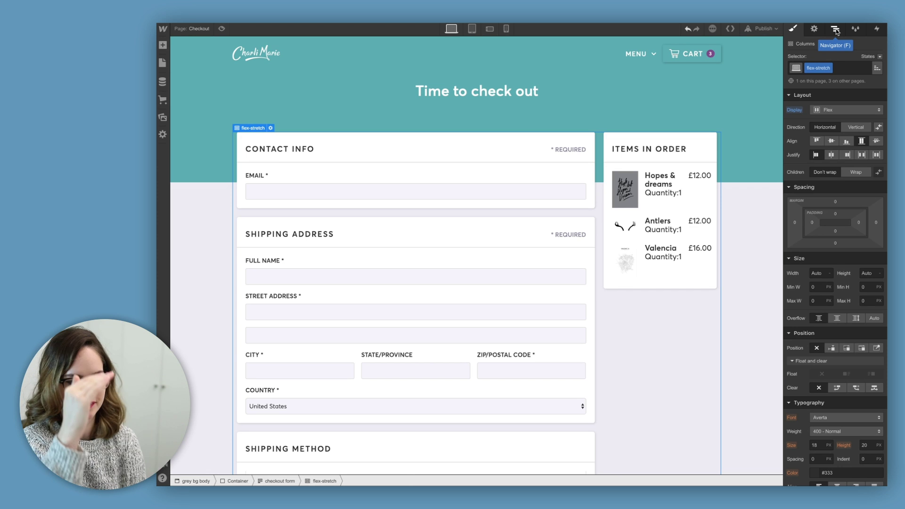
Add the combo class "order items" to the rounded block around Items in Order.
click(703, 144)
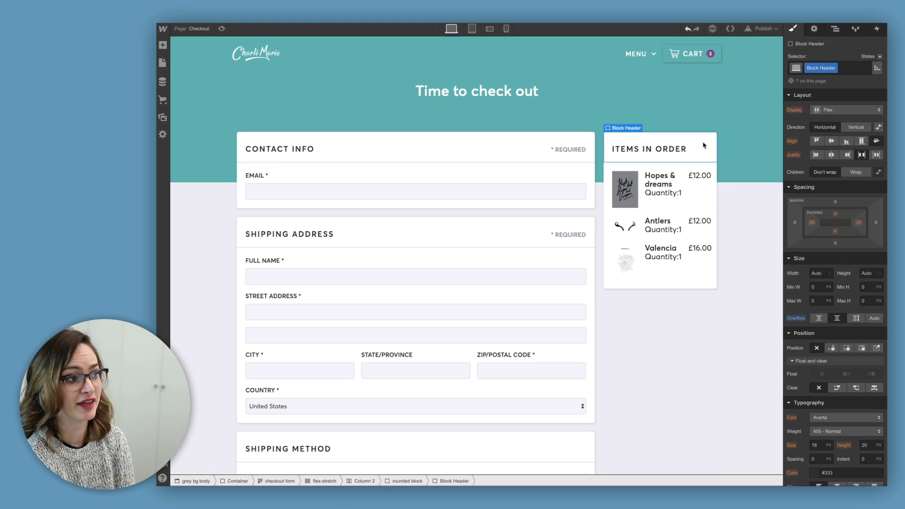
click(834, 31)
click(843, 460)
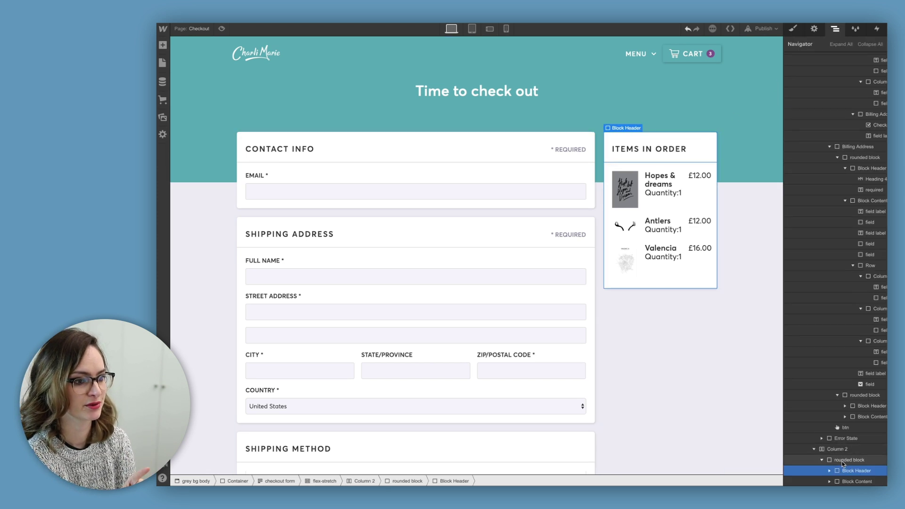
click(793, 30)
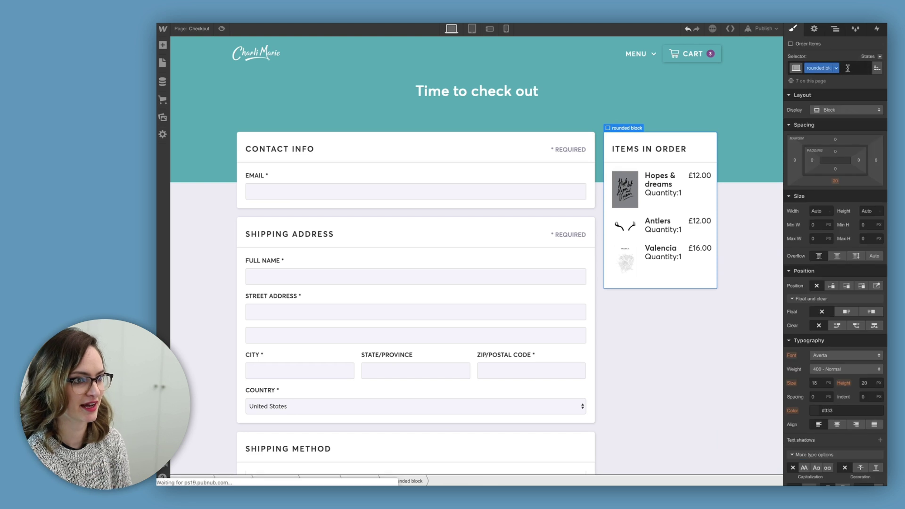
click(847, 68)
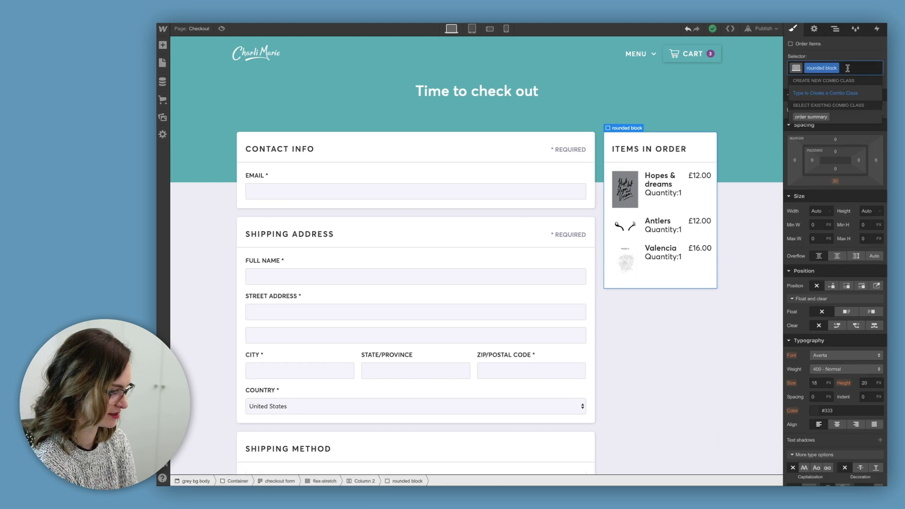
text(order items)
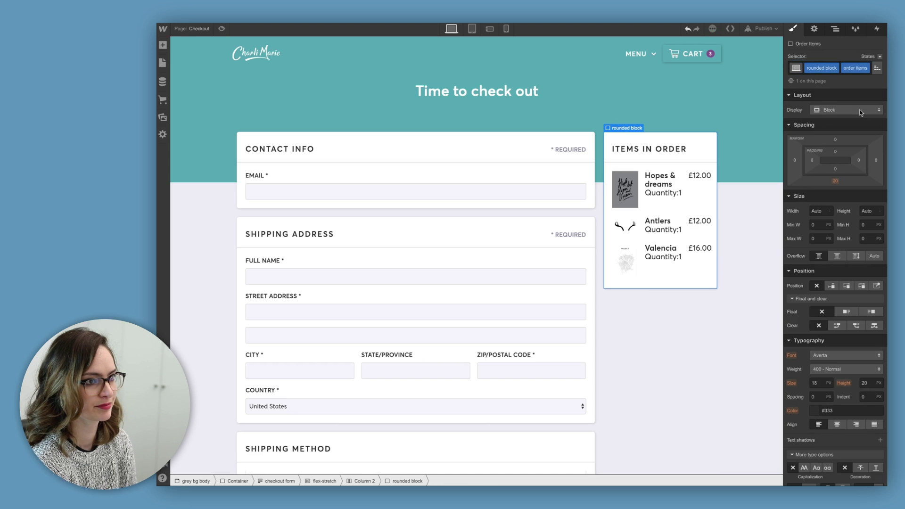
Make the Items in Order block sticky with a top offset of 0 and test it by scrolling the page.
click(875, 286)
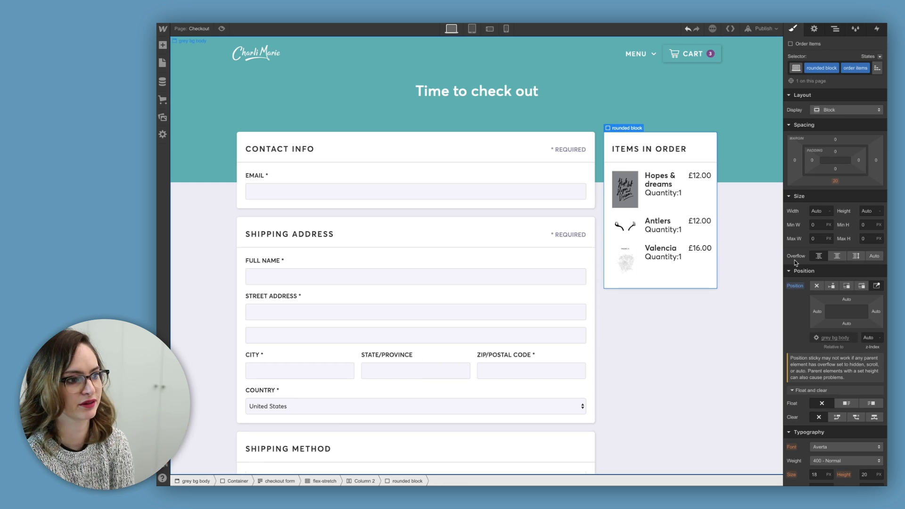
click(846, 303)
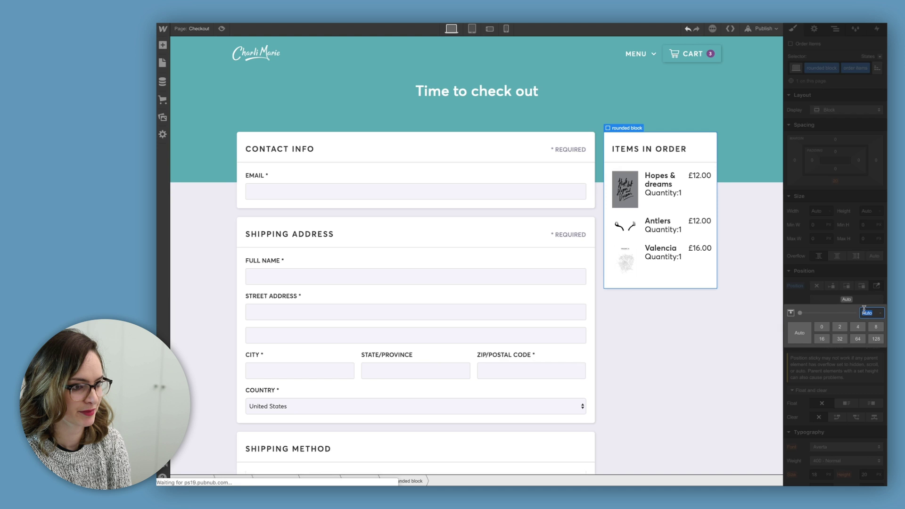
key(Return)
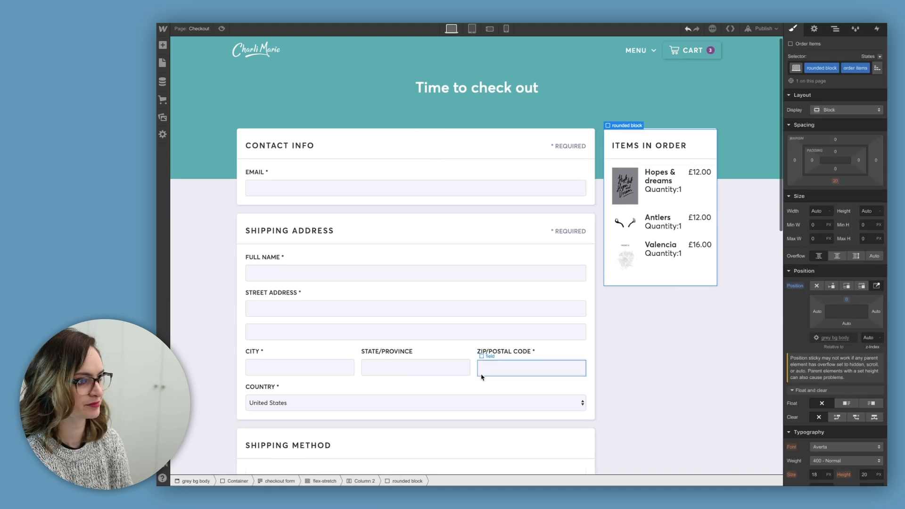
scroll(481, 375, down, 5)
scroll(481, 377, down, 15)
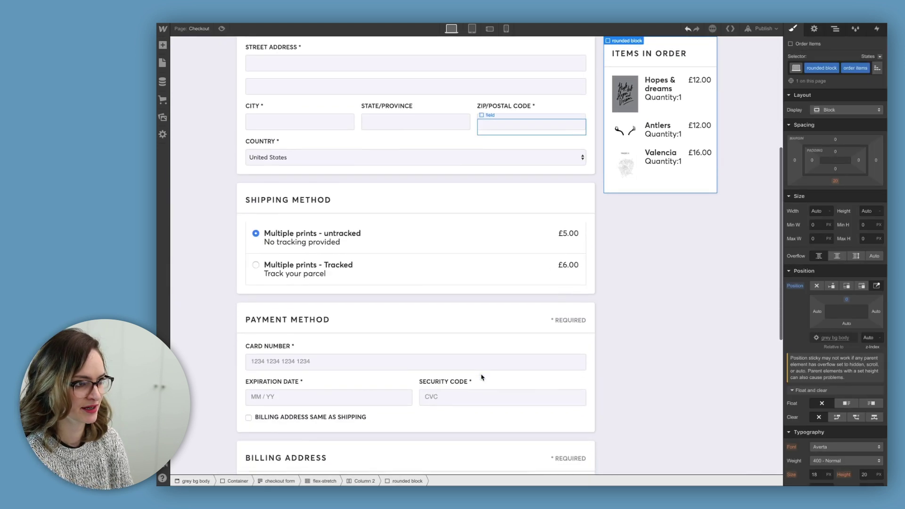
scroll(482, 377, down, 1)
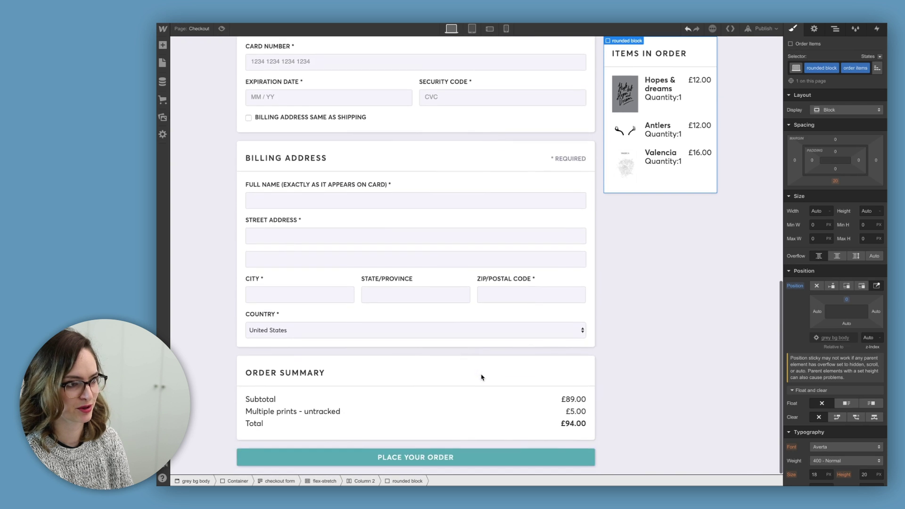
Set the sticky Items in Order block's top offset to 20 px and check it down to the page end.
drag(846, 299, 851, 276)
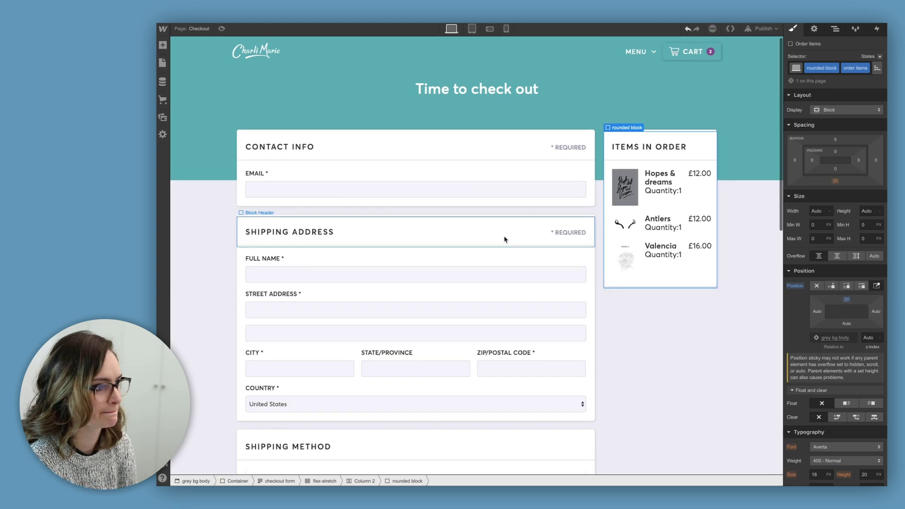
scroll(504, 239, down, 12)
scroll(504, 239, down, 7)
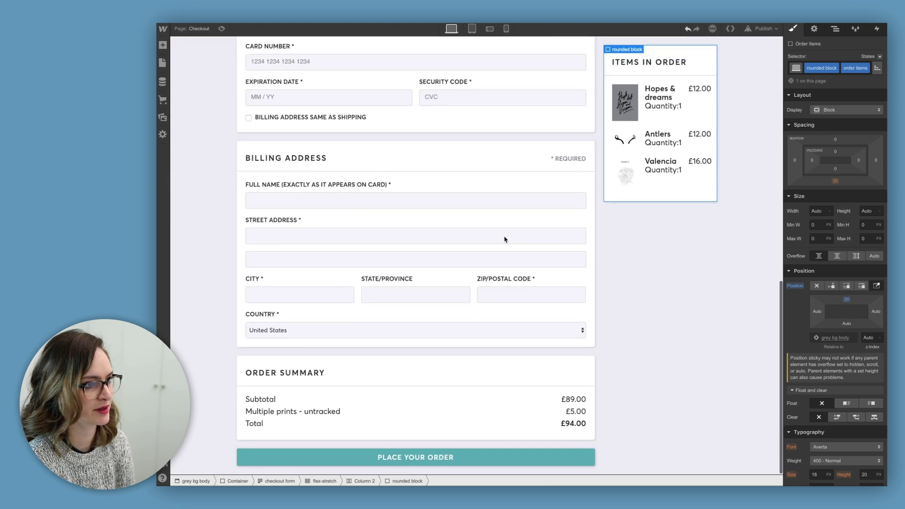
scroll(504, 239, up, 18)
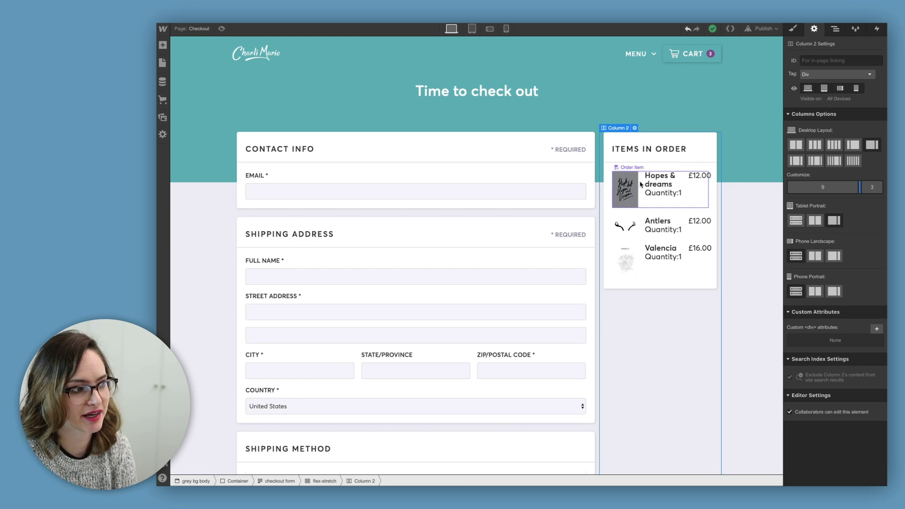
Apply a shadowed thumbnail class to the order's product image and the "cart item" class to its Order Item.
click(635, 179)
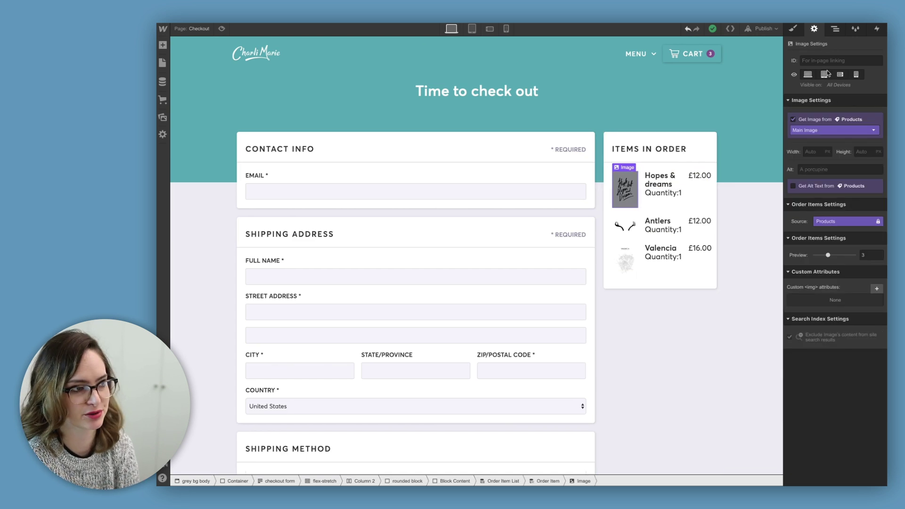
click(792, 29)
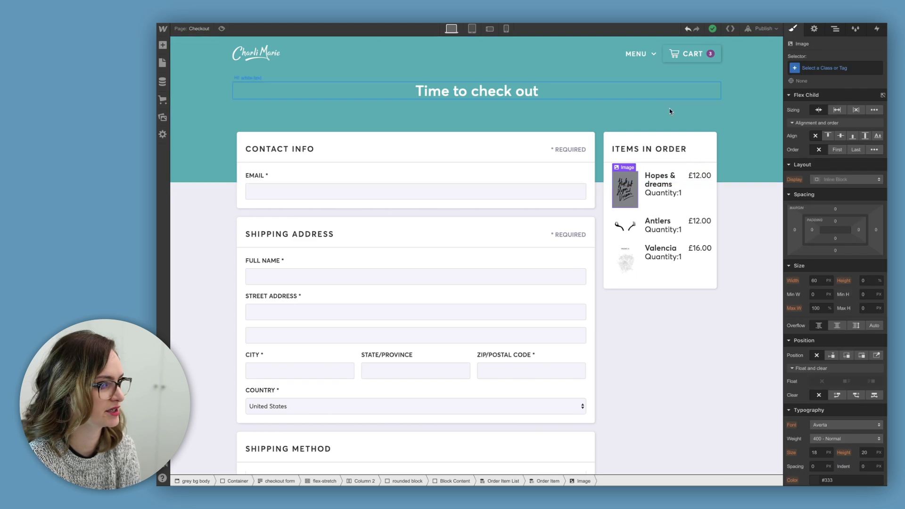
click(834, 29)
click(837, 448)
click(792, 29)
click(827, 67)
text(cart)
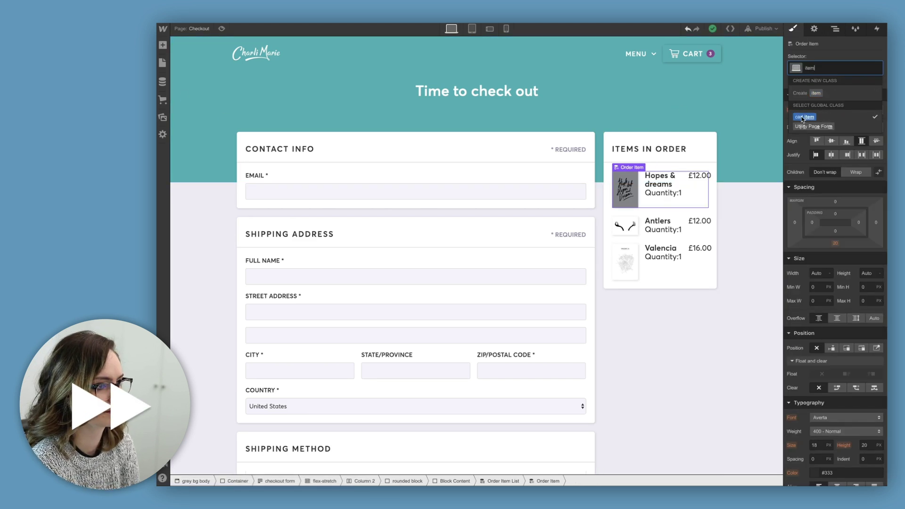
key(Return)
Move the price text block directly beneath the product name within the cart item.
click(700, 199)
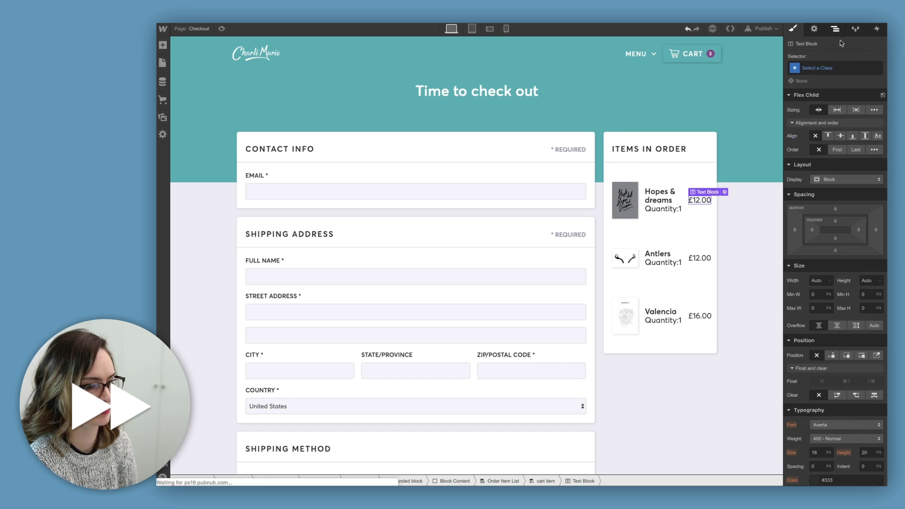
key(z)
drag(862, 479, 852, 453)
Apply the existing "quantity" class to the "Quantity:" text in the cart item.
click(662, 212)
click(792, 29)
click(828, 68)
text(quan)
click(808, 129)
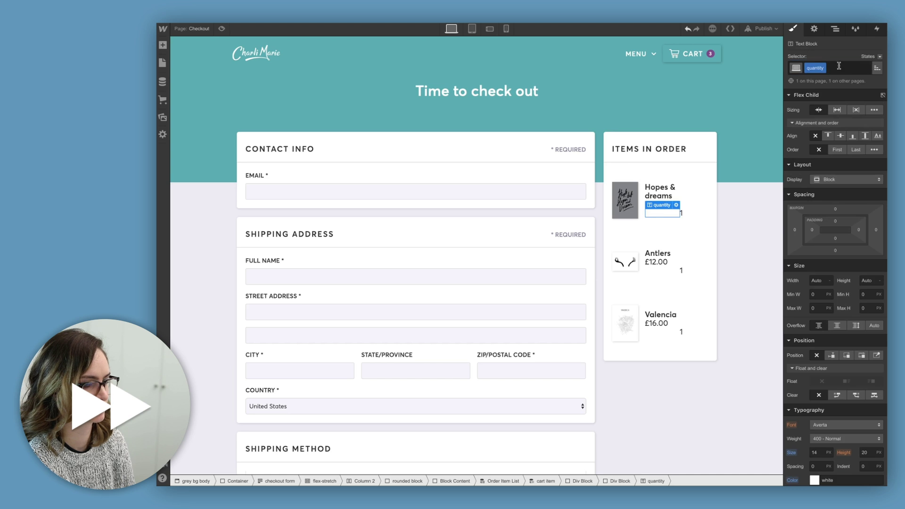
Add the combo class "order" to the "Quantity:" text and set its text colour to Black.
click(838, 66)
text(order)
key(Return)
scroll(830, 283, down, 4)
click(813, 323)
click(828, 265)
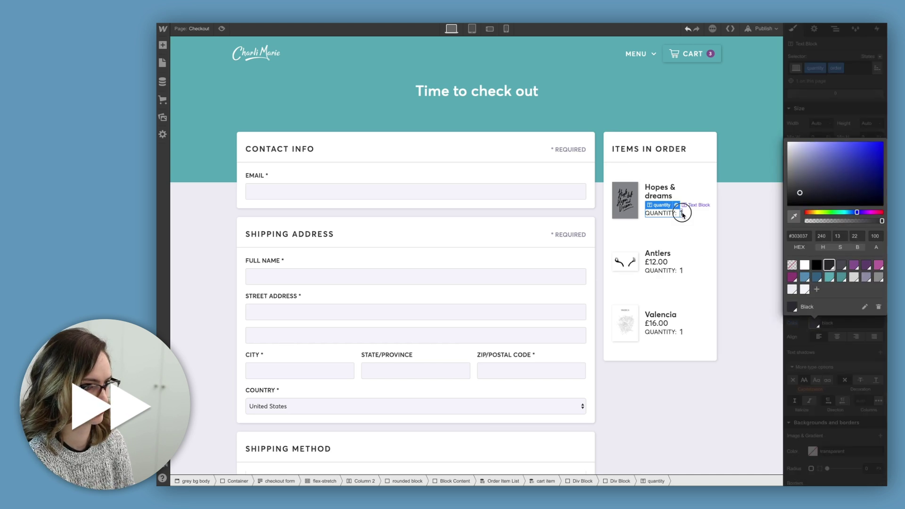
Apply the "quantity" and "order" classes to the quantity number beside the "Quantity:" text.
click(682, 214)
click(820, 69)
text(quan)
click(806, 128)
click(841, 68)
text(order)
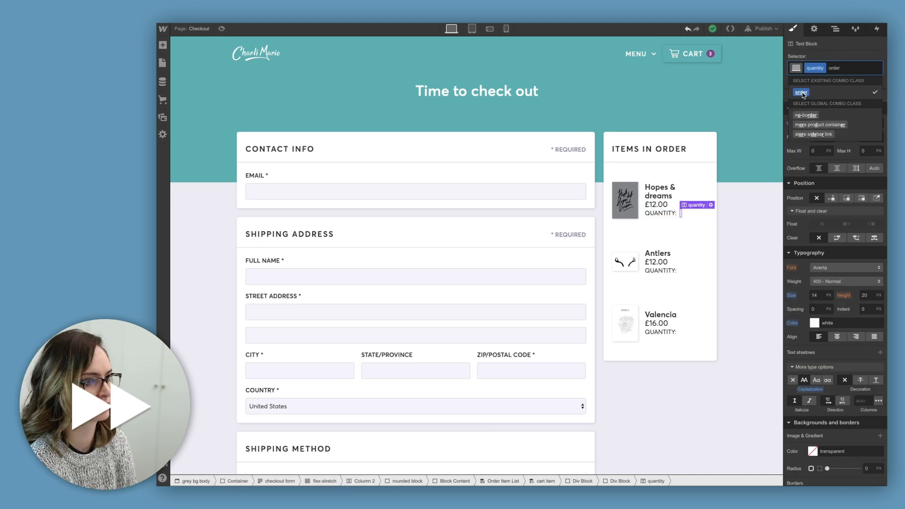
key(Escape)
Apply the "smaller price" class to the price text in the cart item.
click(664, 266)
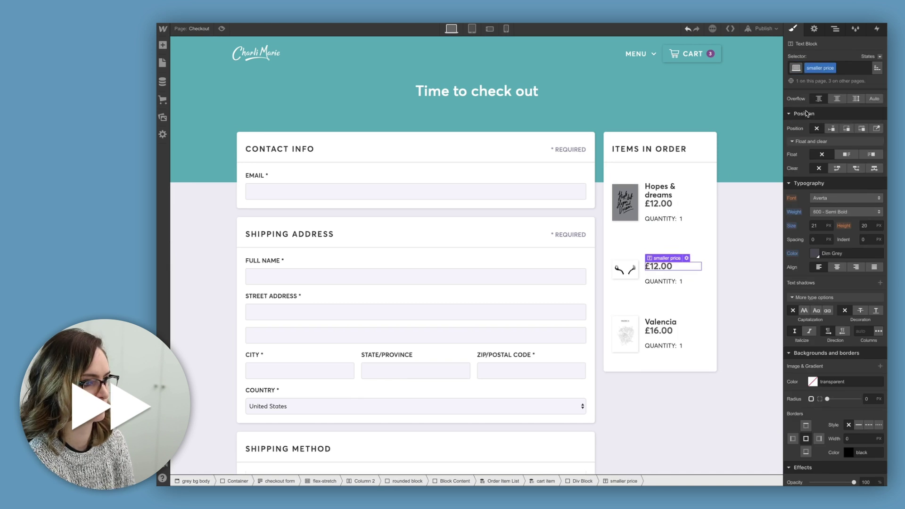
Create the class "item name order" on the product name in the cart item and add a little bottom padding to it.
click(665, 190)
click(829, 68)
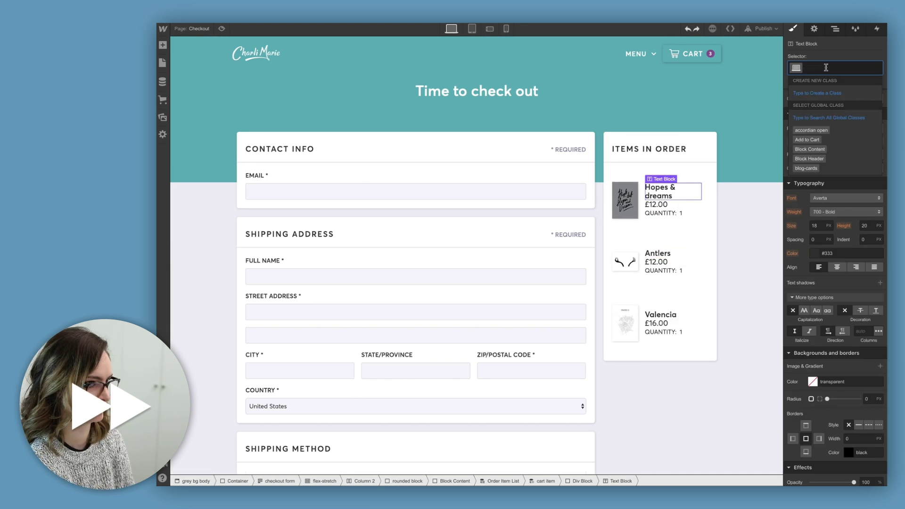
text(item name order)
key(Return)
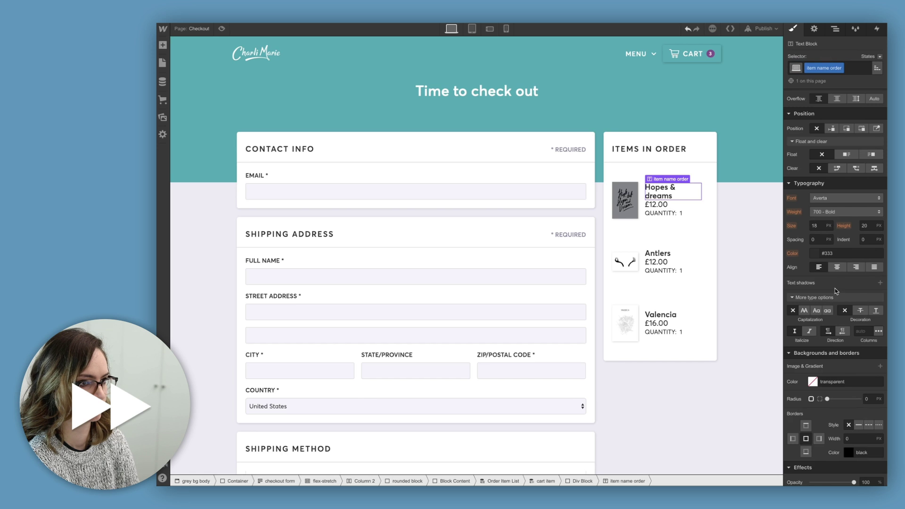
drag(837, 160, 837, 156)
Remove the bottom margin of the cart items in the Items in Order column.
click(662, 278)
drag(835, 209, 835, 200)
click(697, 284)
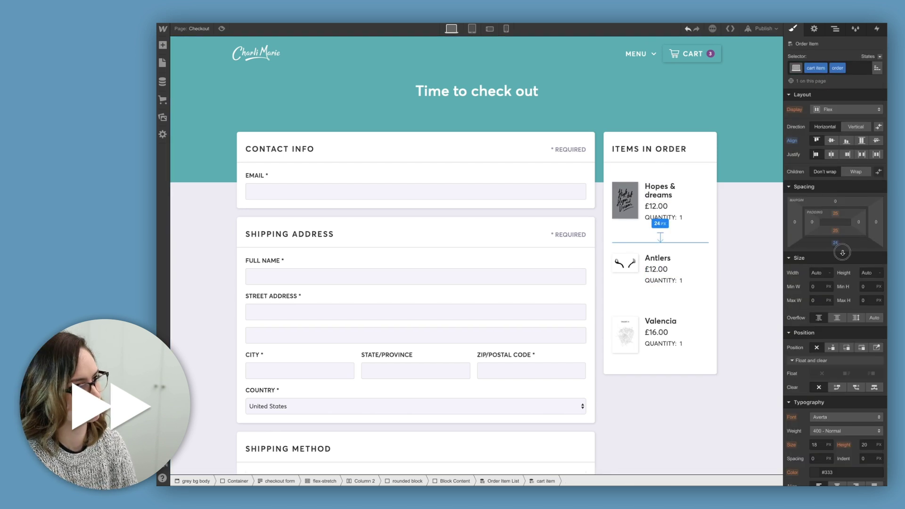
click(770, 237)
Check the Products Template page and review the Checkout page down to its order summary.
scroll(506, 299, down, 10)
scroll(503, 142, up, 10)
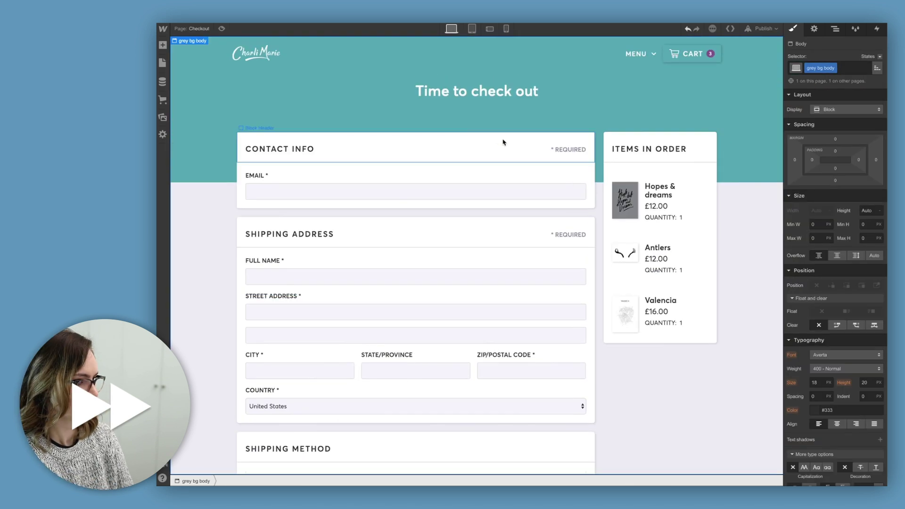
scroll(389, 196, down, 12)
key(a)
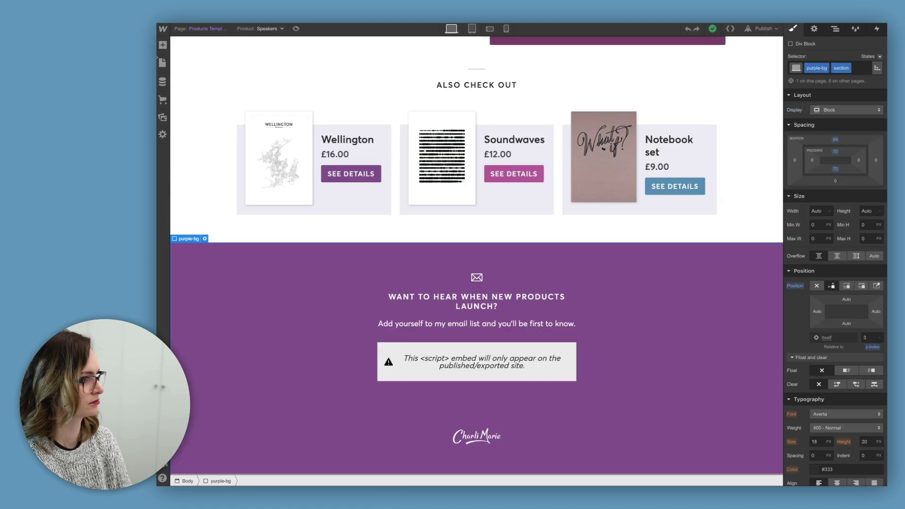
click(163, 63)
click(209, 398)
scroll(217, 382, down, 18)
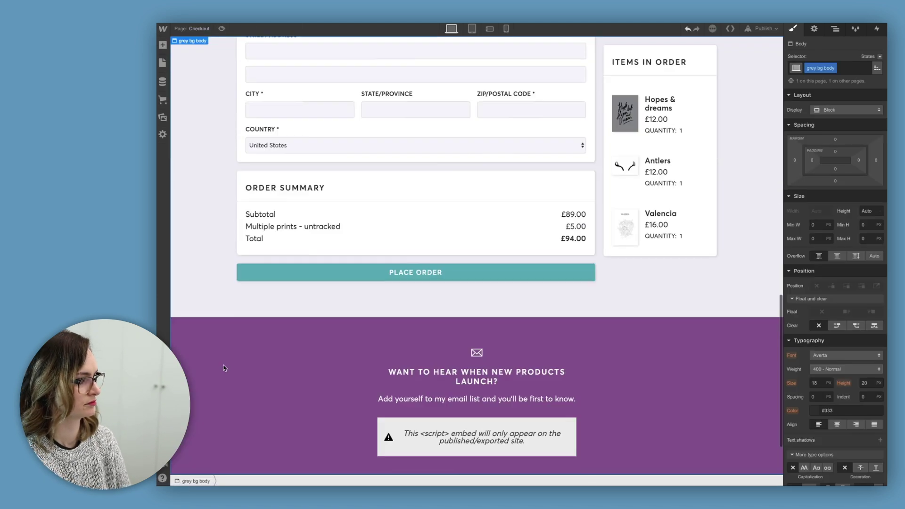
scroll(495, 256, up, 5)
click(275, 362)
Inspect the Subtotal heading and price in the Store page's cart, and return to the Checkout page.
click(162, 63)
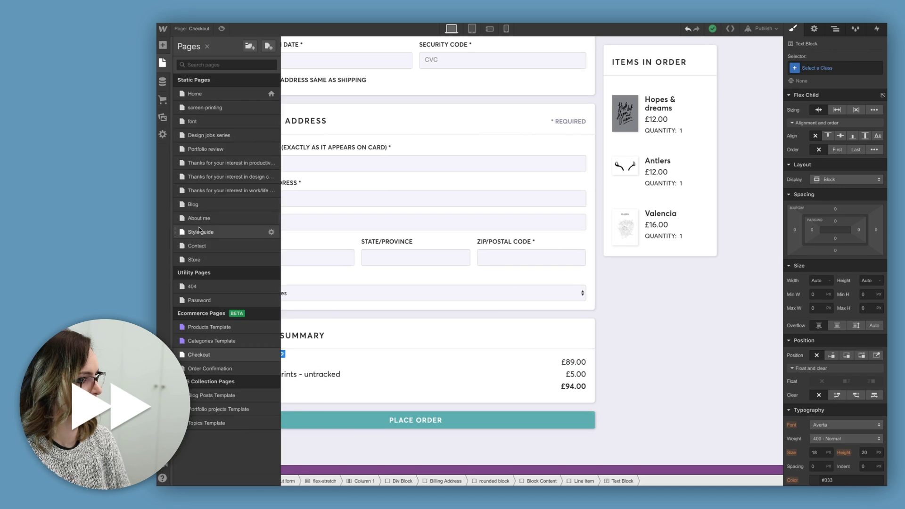
click(191, 259)
click(656, 58)
key(d)
click(829, 154)
click(398, 346)
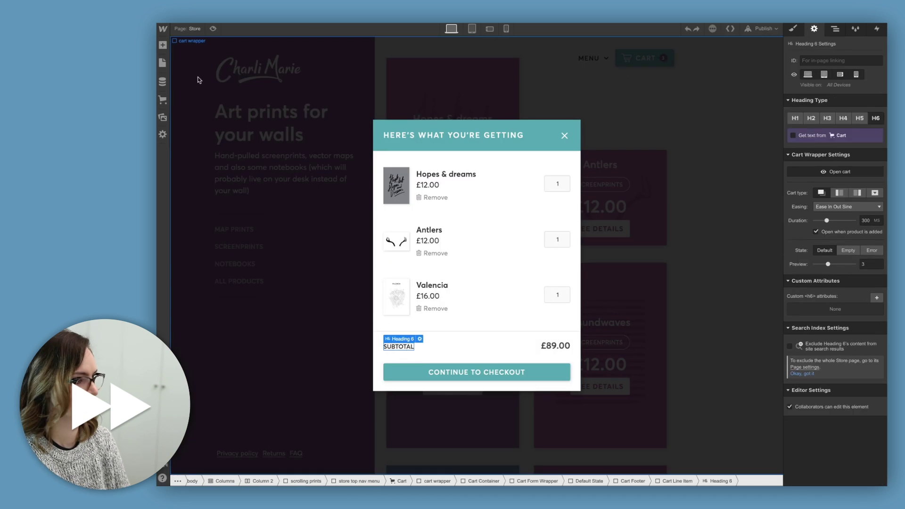
click(162, 62)
click(555, 345)
click(163, 63)
click(198, 355)
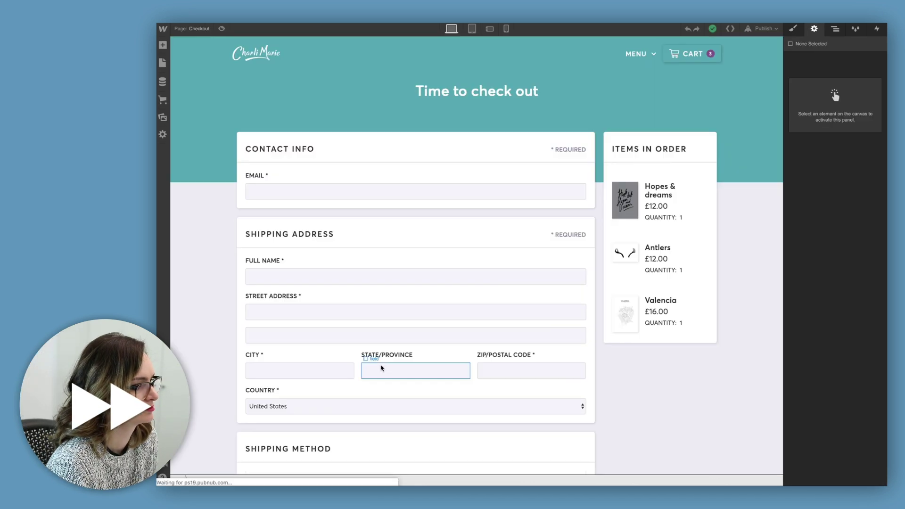
Replace the "Subtotal" text block in the order summary with a Heading 6 reading "Subtotal".
scroll(382, 368, down, 7)
click(260, 139)
click(792, 28)
click(834, 28)
click(163, 63)
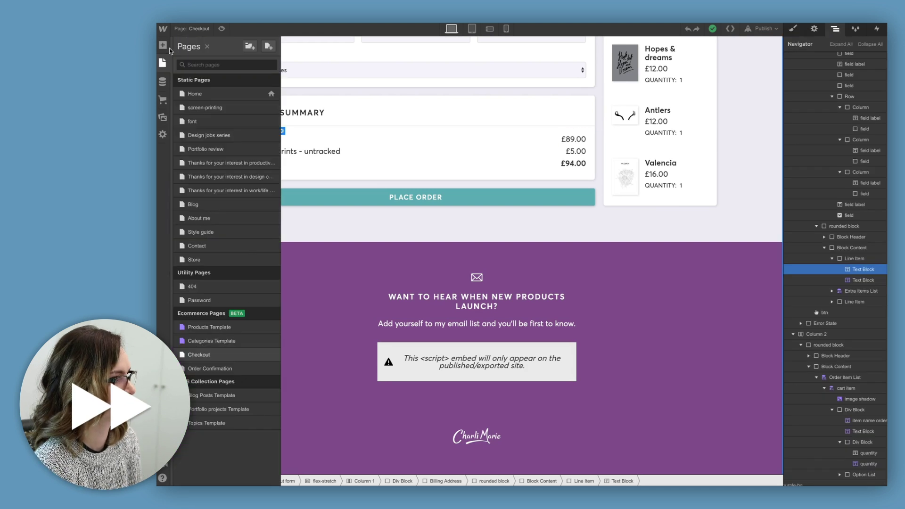
click(162, 45)
click(191, 345)
click(474, 184)
double_click(423, 142)
text(Subtotal)
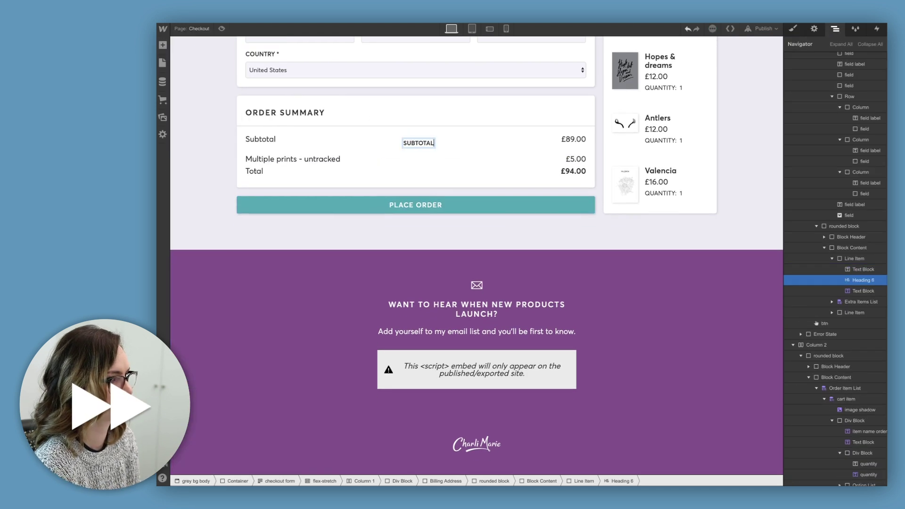
click(863, 269)
key(BackSpace)
Insert a Heading 6 beside the extra item's name in the order summary's Extra Items List.
click(832, 291)
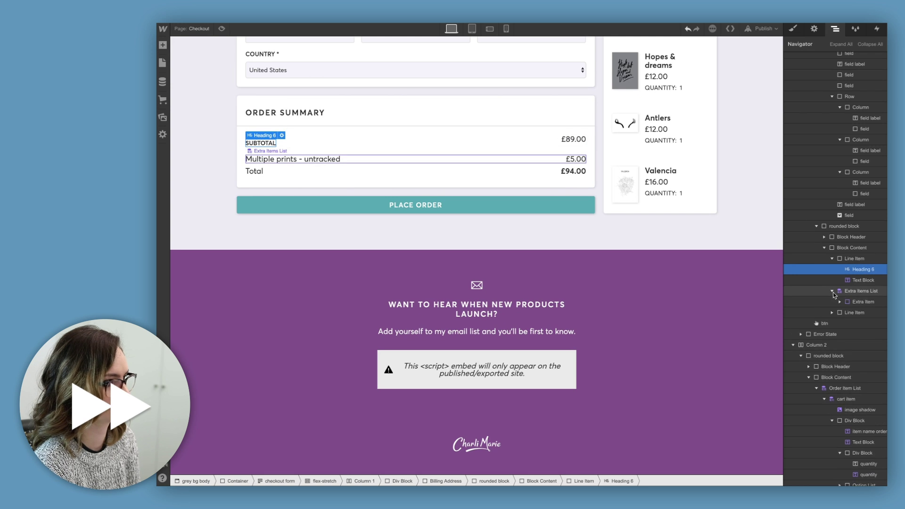
click(862, 302)
click(840, 301)
click(867, 312)
click(163, 44)
click(191, 344)
click(507, 204)
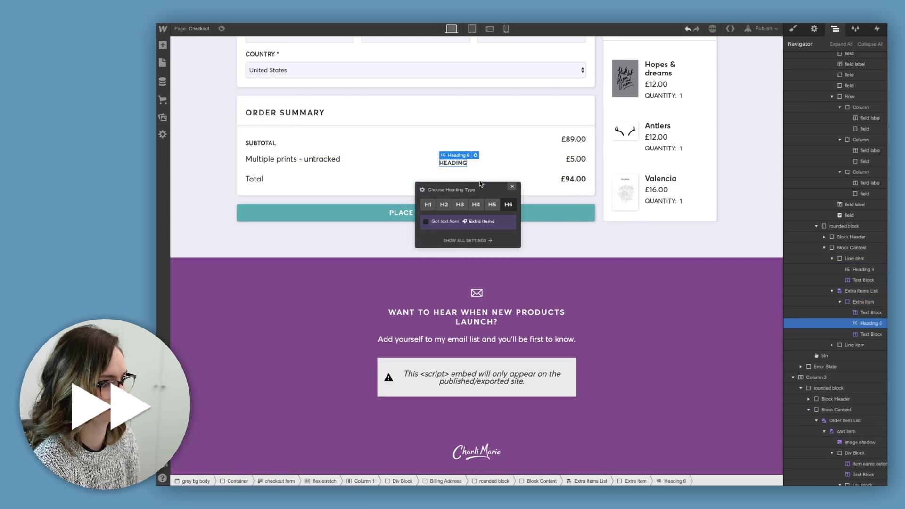
Bind the new heading's text to the Name field of Extra Items.
click(467, 221)
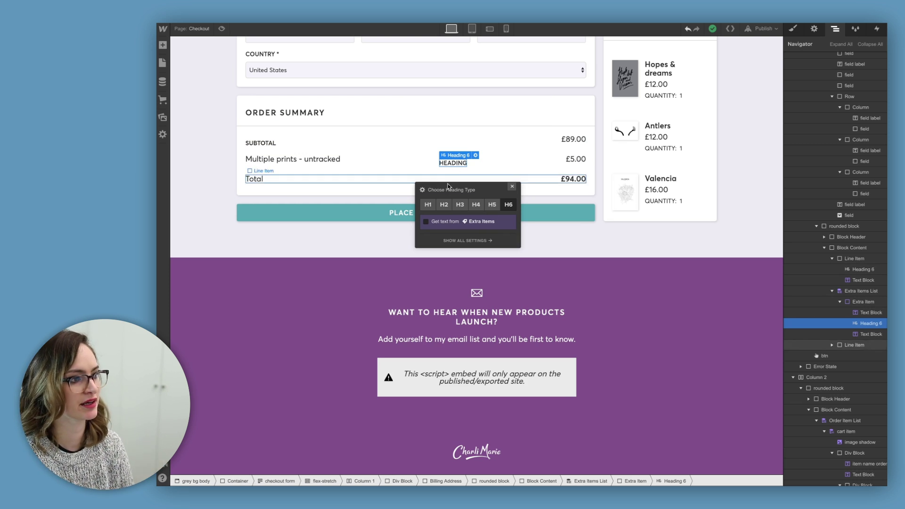
click(426, 222)
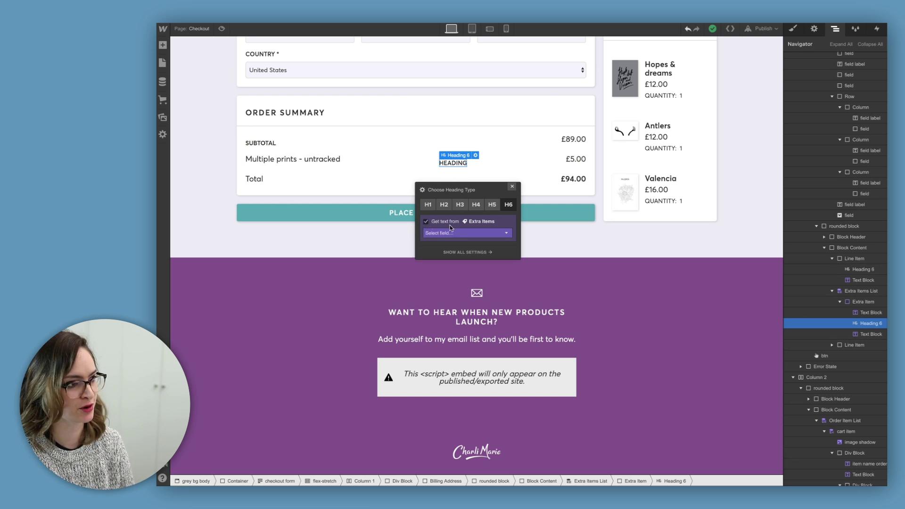
click(456, 232)
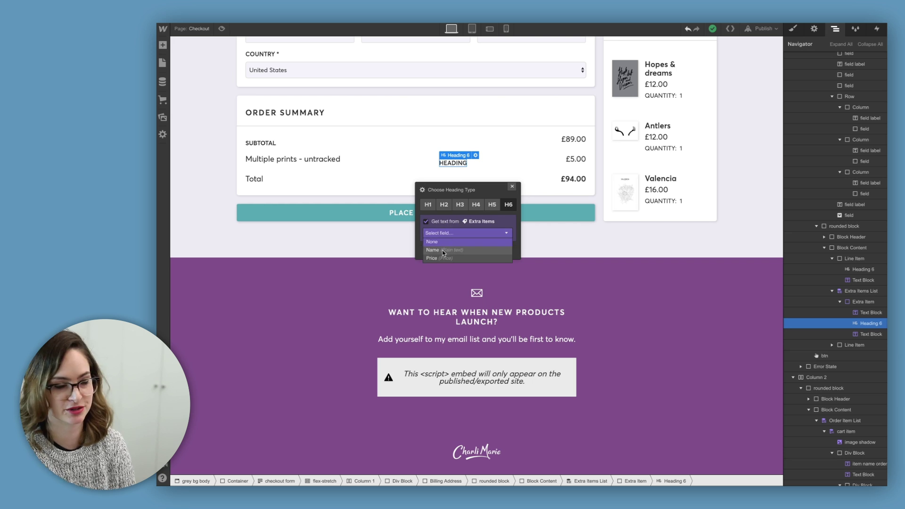
click(446, 250)
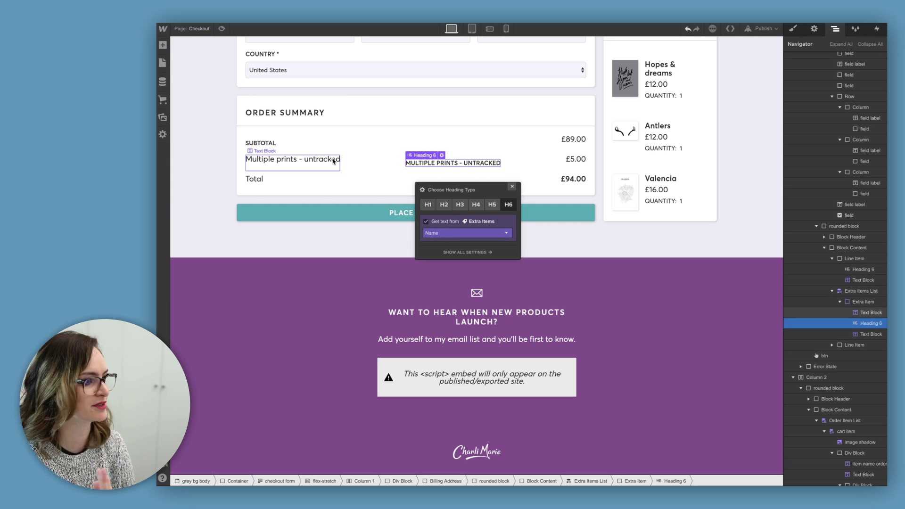
Replace the "Total" text block in the order summary with a Heading 6 reading "Total".
drag(843, 326, 416, 186)
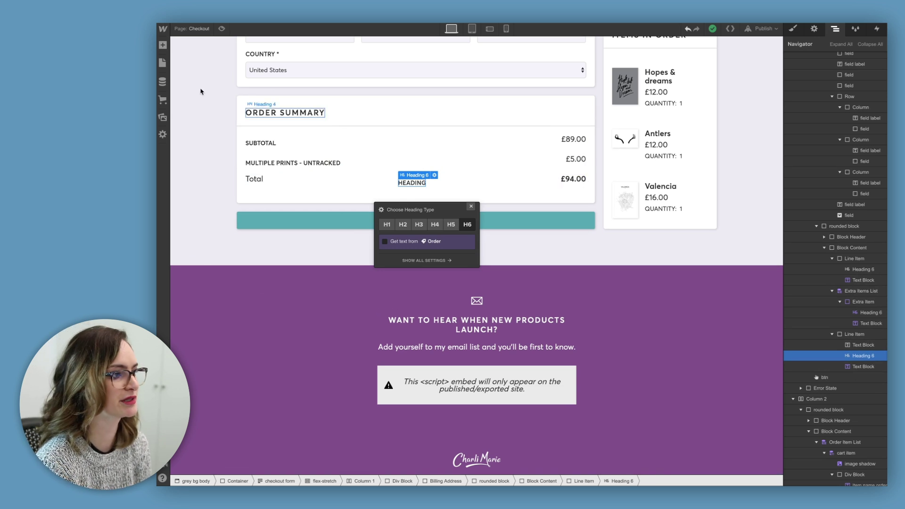
double_click(412, 182)
text(Total)
key(Escape)
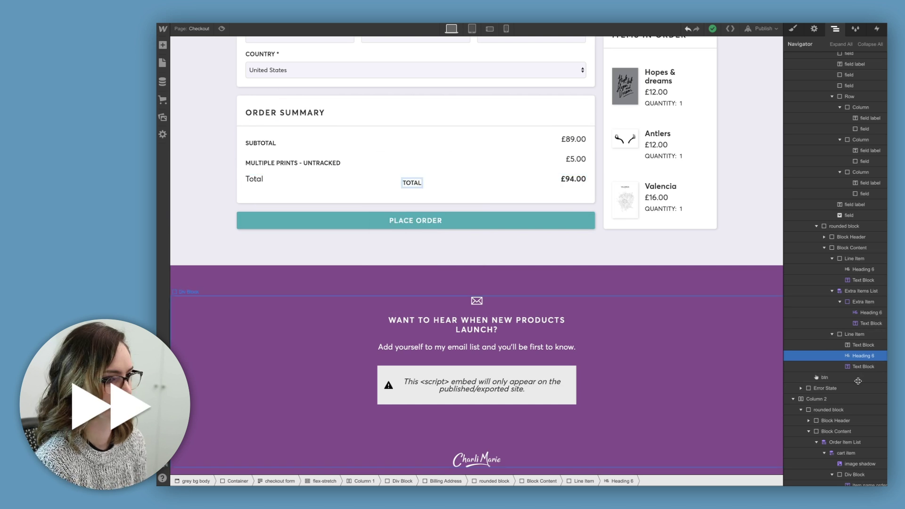
click(862, 345)
key(BackSpace)
Apply the existing "smaller price" class to the total price in the order summary.
click(573, 180)
click(793, 29)
click(835, 68)
text(sma)
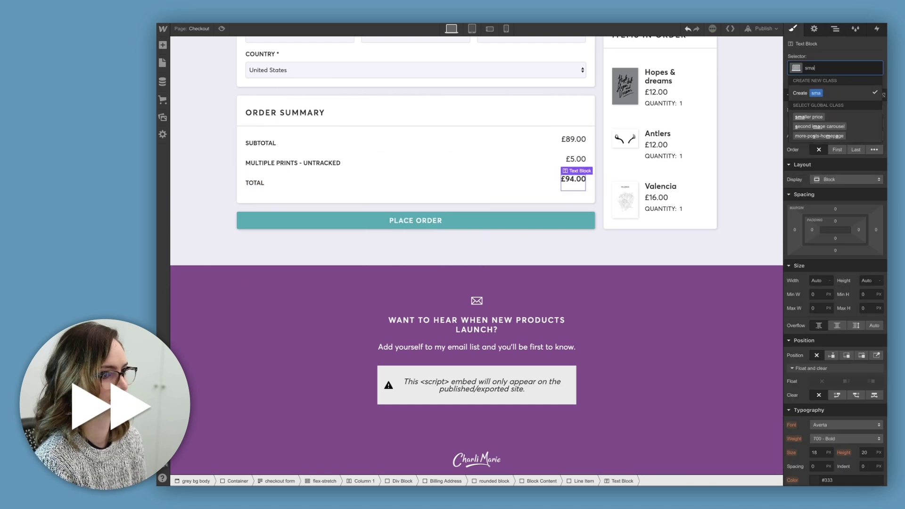
text(l)
click(809, 117)
Switch to the tablet breakpoint and set the cart item's flex direction to Vertical.
click(312, 256)
scroll(457, 208, up, 10)
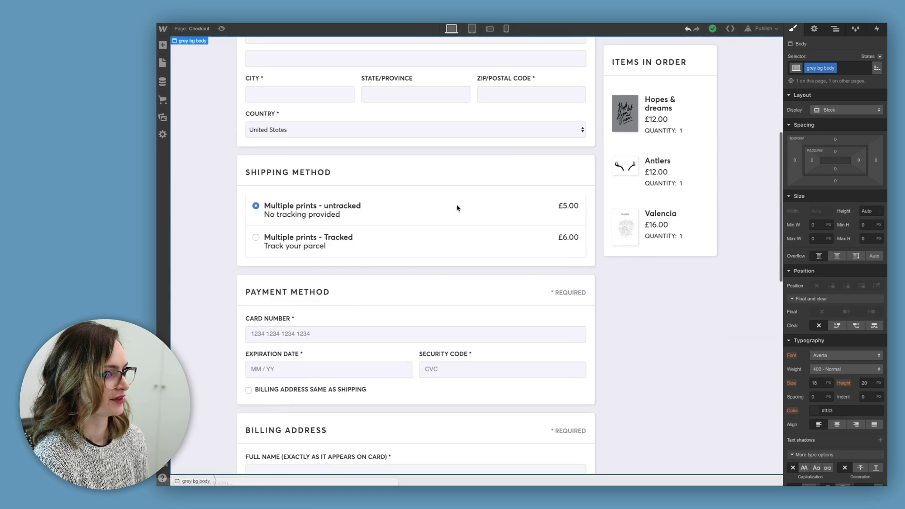
scroll(457, 208, up, 6)
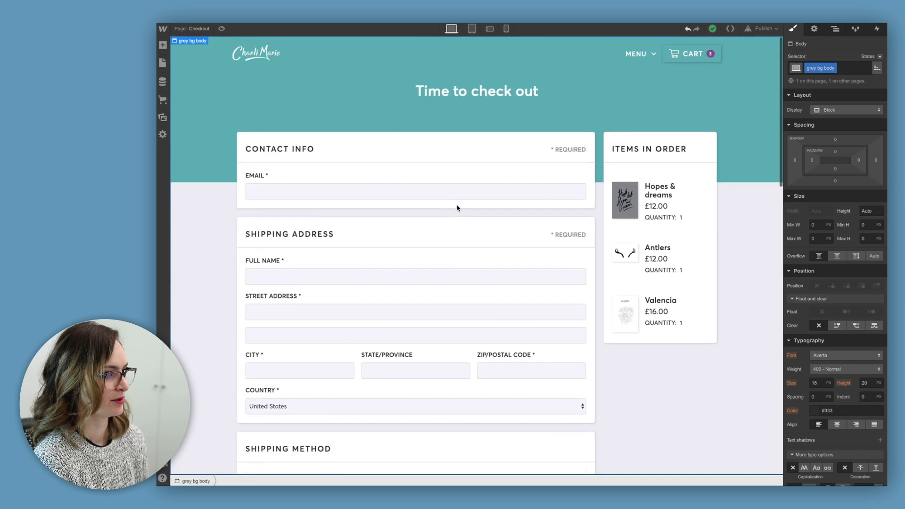
click(472, 29)
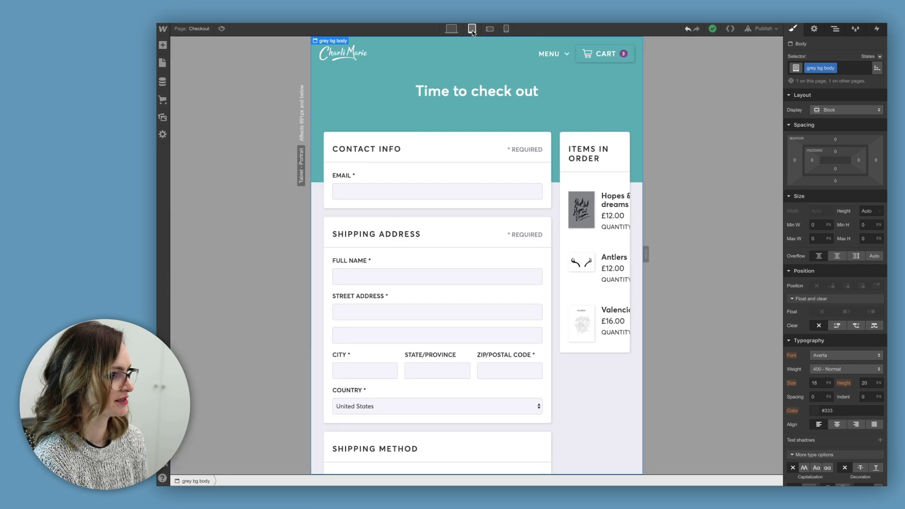
click(608, 188)
click(846, 127)
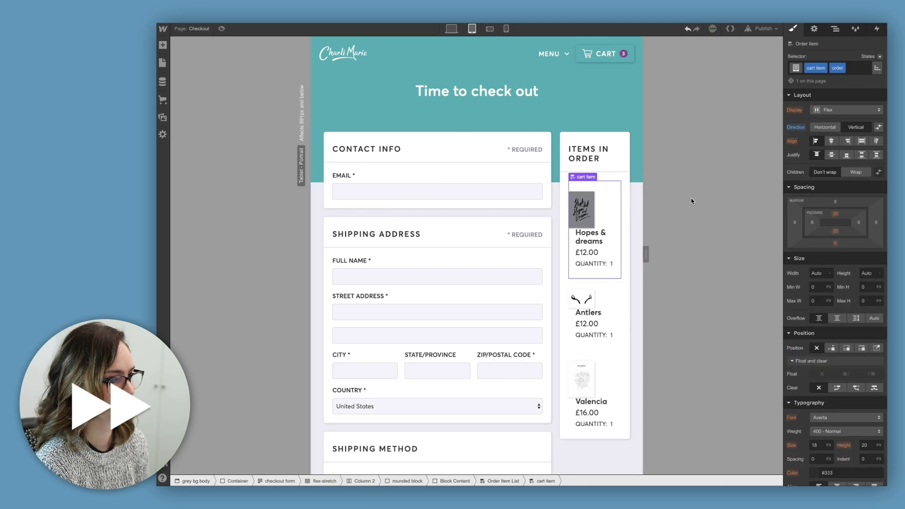
Reduce the cart item's top and bottom padding and centre its text for tablet.
drag(835, 215, 835, 224)
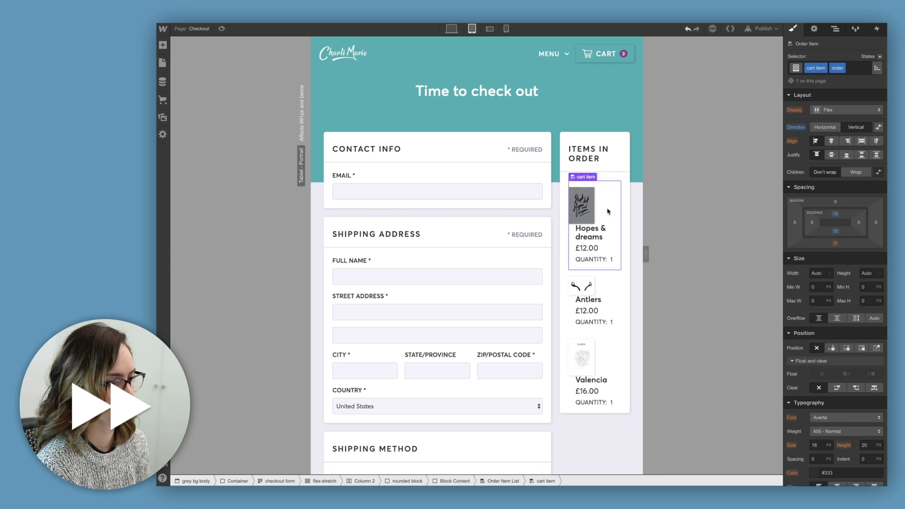
scroll(837, 283, down, 3)
click(837, 338)
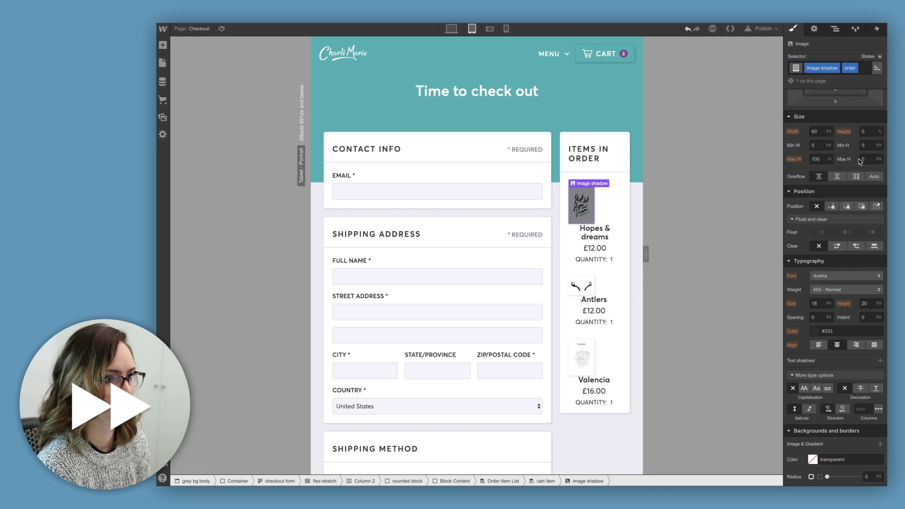
Centre the product image in the cart item with auto left and right margins.
scroll(860, 161, up, 3)
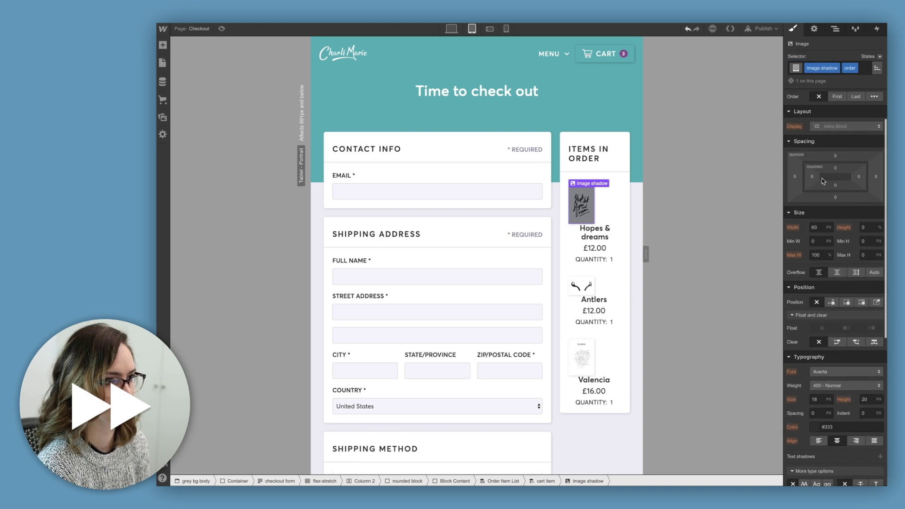
click(794, 177)
text(auto)
key(Return)
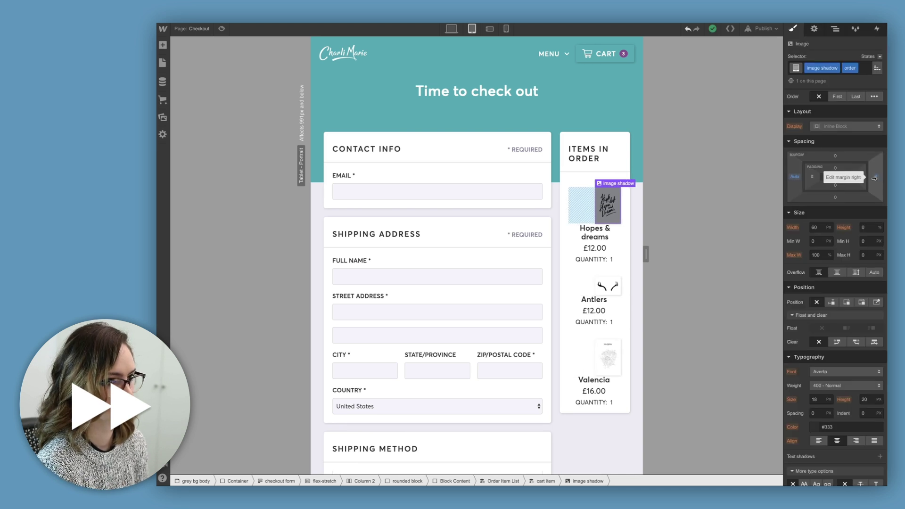
click(877, 180)
Create the class "order details" on the div block holding the product text and remove its left and right margins.
click(593, 234)
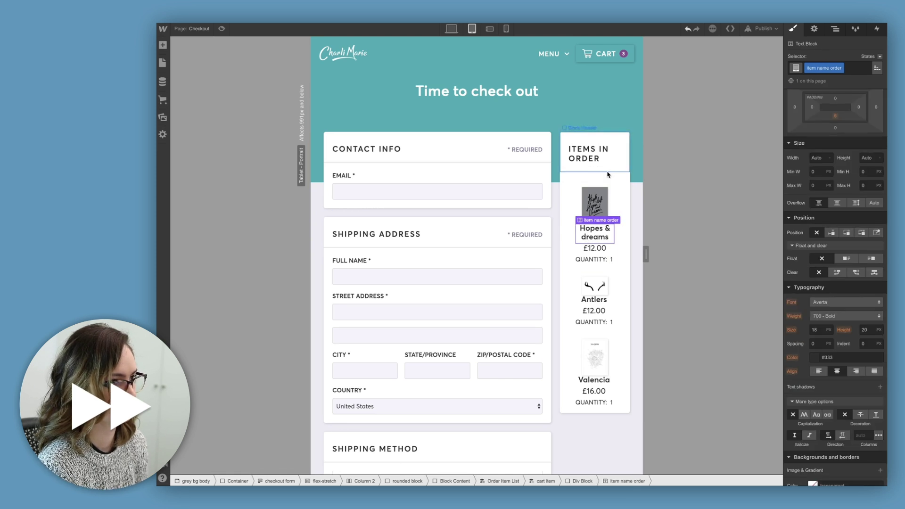
click(579, 481)
click(848, 66)
text(order )
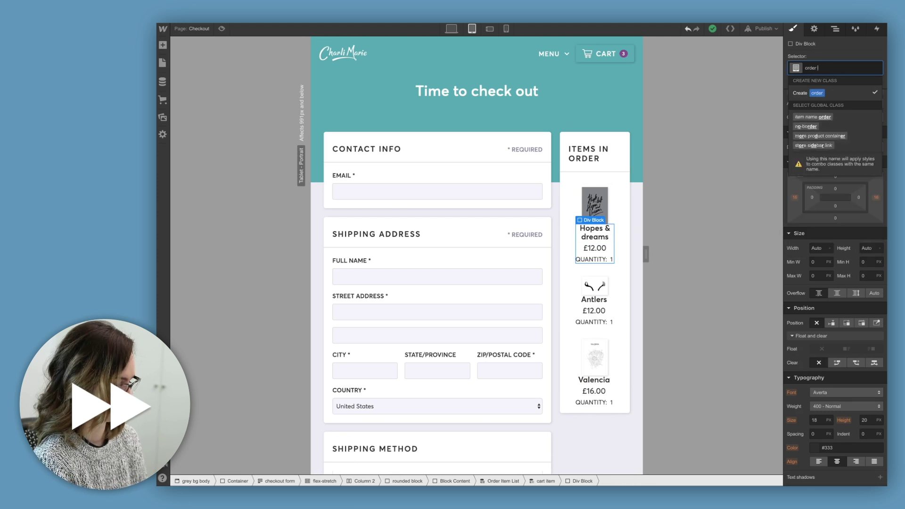
text( details)
key(Return)
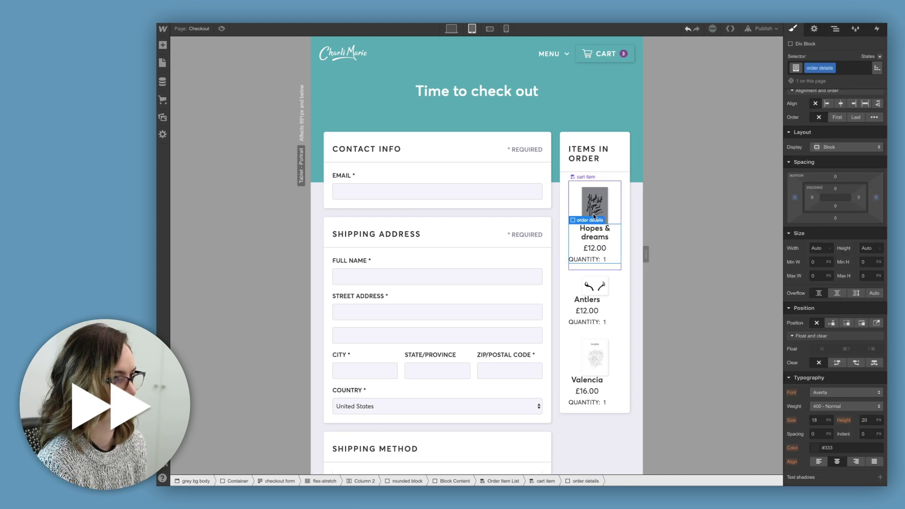
Centre the contents of the quantity row and give the product name a 10 px top margin.
click(614, 259)
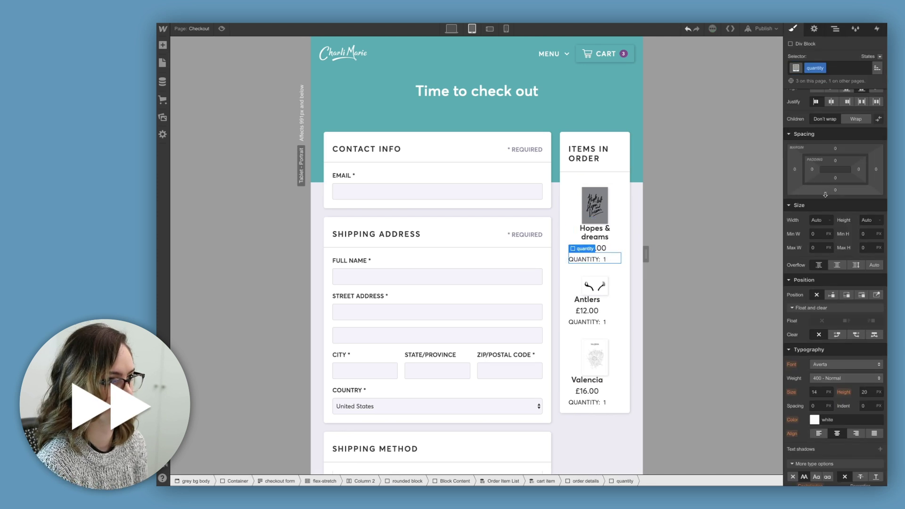
scroll(837, 119, up, 2)
click(831, 156)
click(612, 231)
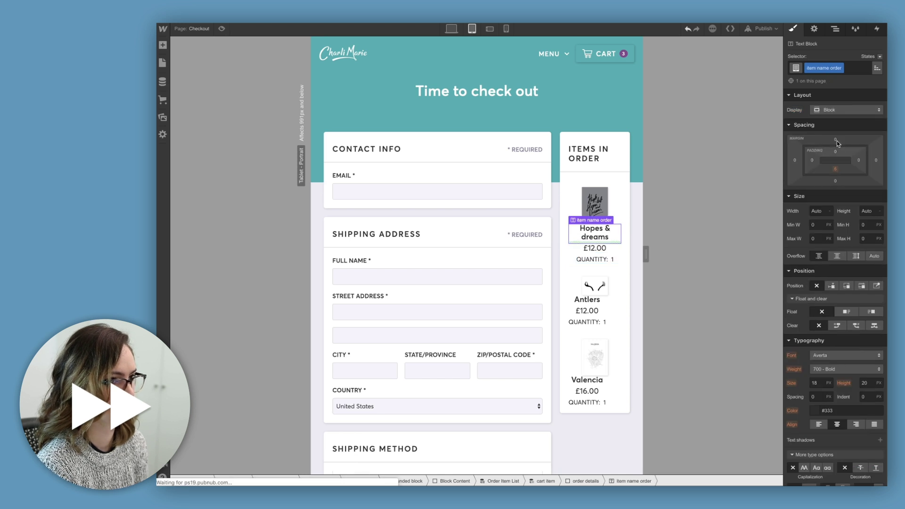
drag(835, 141, 834, 126)
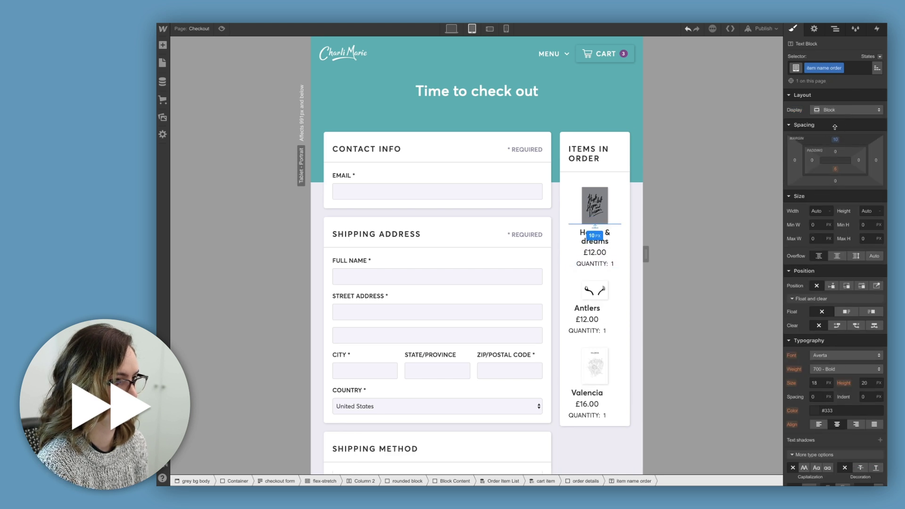
Set the width of the order details div block in the cart item to 100%.
click(611, 305)
click(601, 309)
click(605, 312)
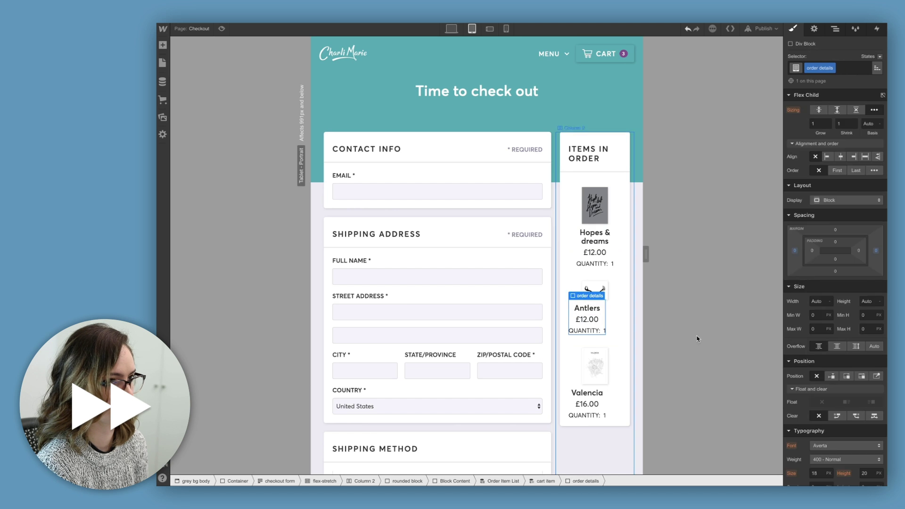
text(100%)
key(Return)
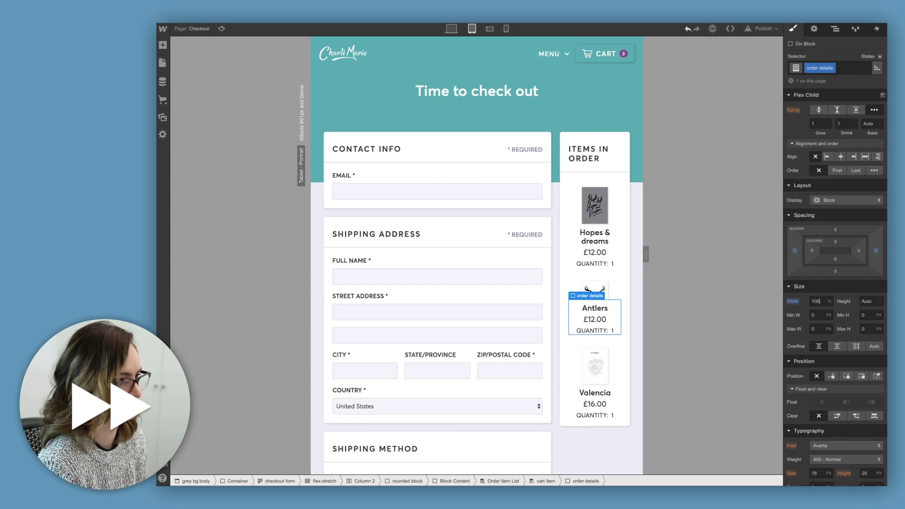
For phone landscape, set the column holding the Items in Order block to be ordered first.
click(489, 29)
scroll(513, 245, down, 6)
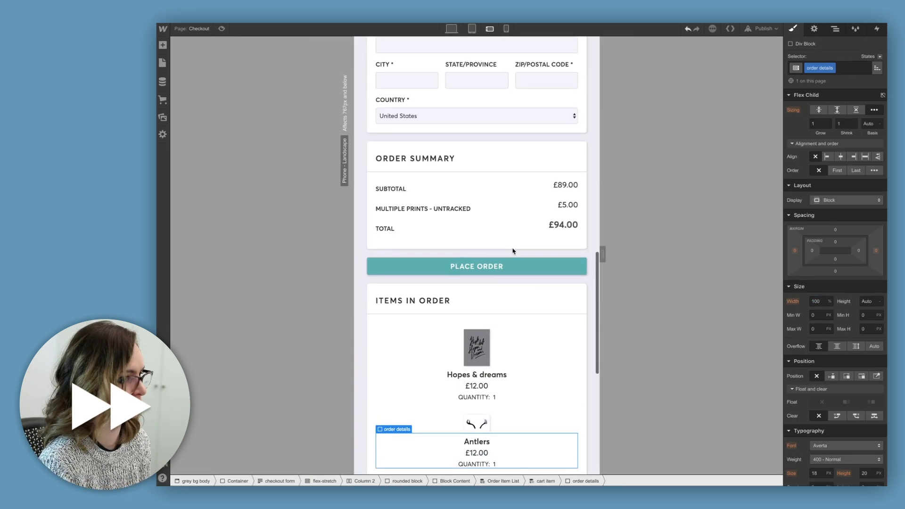
scroll(512, 283, up, 6)
scroll(513, 297, down, 7)
click(835, 29)
click(815, 330)
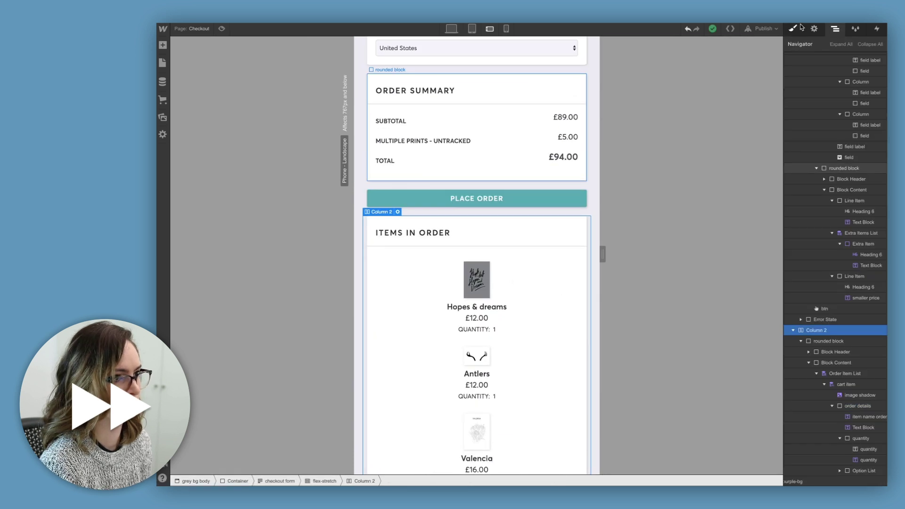
key(s)
click(838, 150)
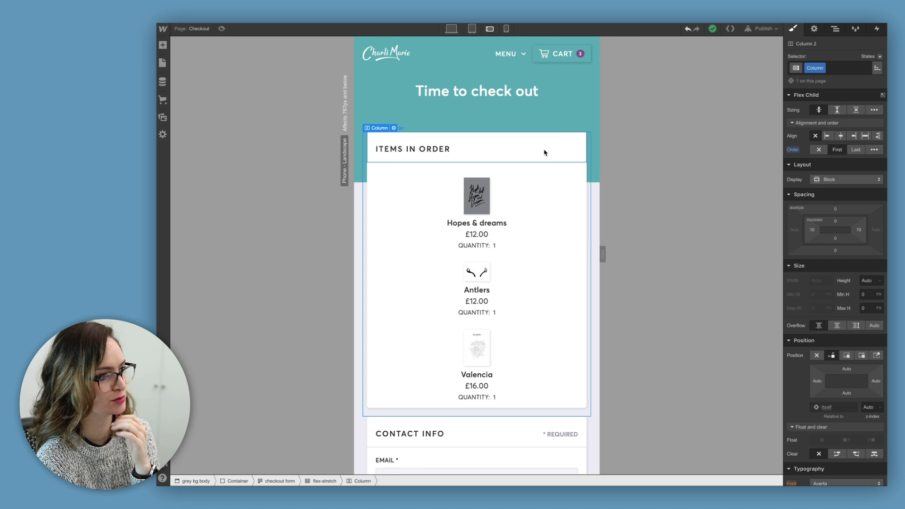
Set the cart item's width to 50% in the Items in Order block for phone landscape.
scroll(543, 152, down, 2)
scroll(543, 150, up, 2)
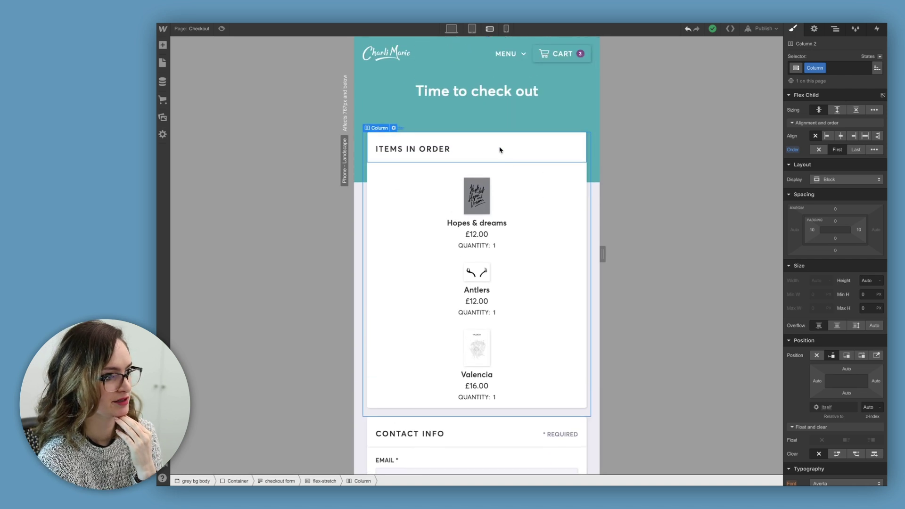
scroll(531, 181, down, 20)
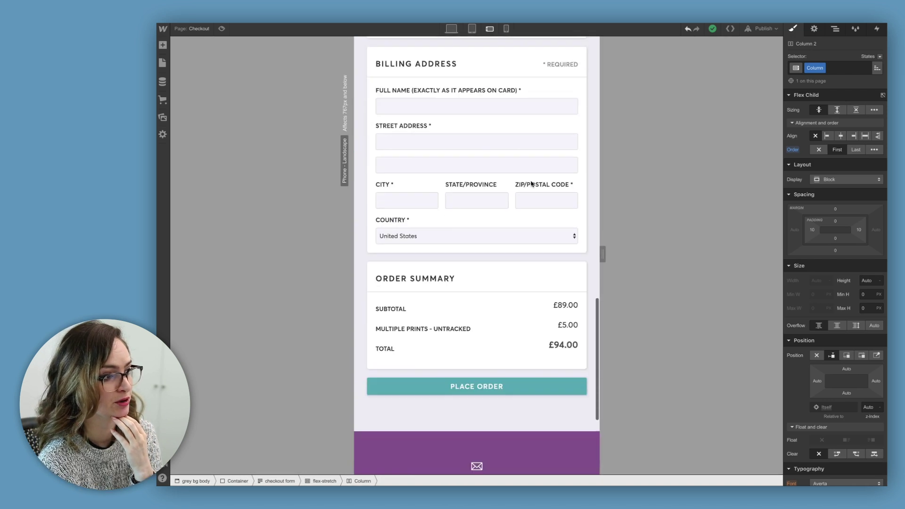
scroll(531, 183, up, 15)
scroll(531, 183, up, 10)
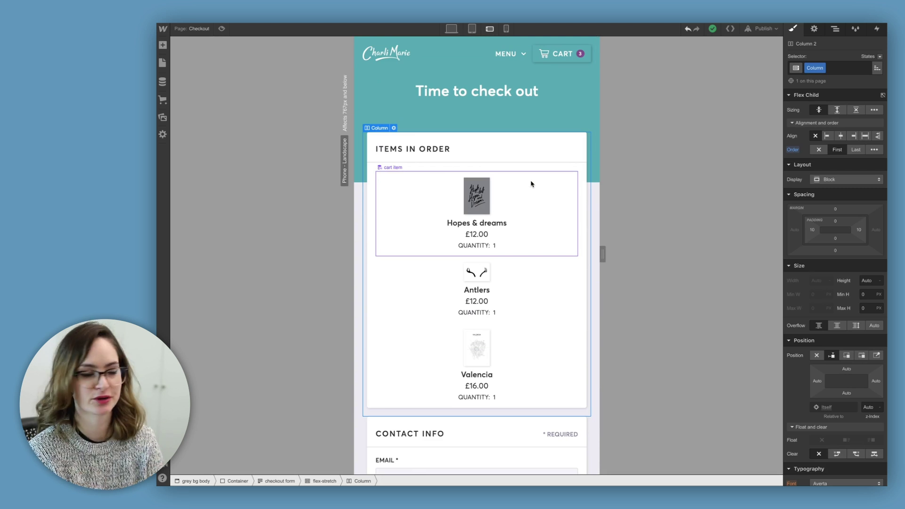
click(545, 183)
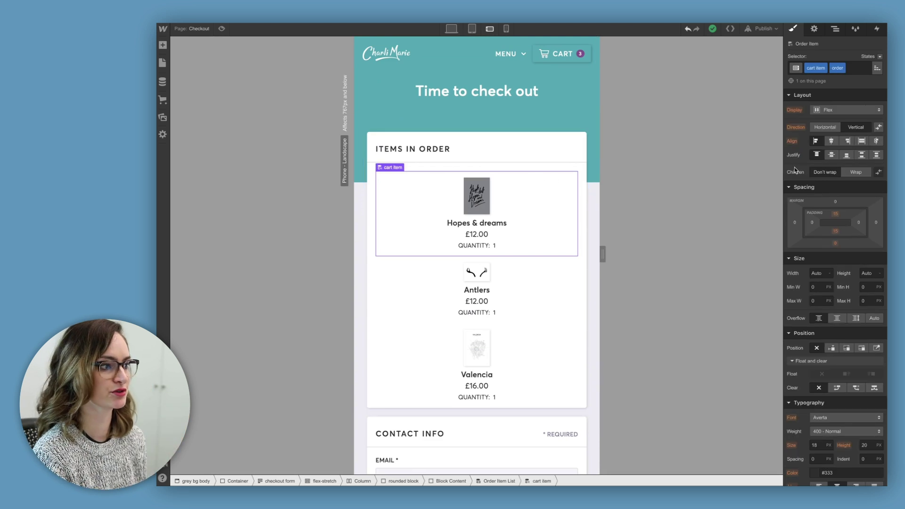
click(800, 267)
text(50%)
key(Return)
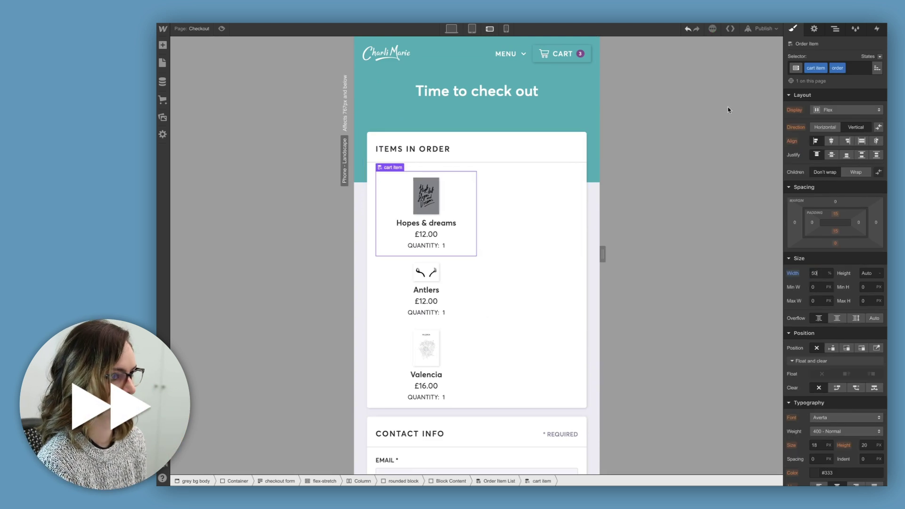
Create the class "order list" on the Order Item List that holds the cart items.
click(835, 28)
click(848, 370)
click(793, 28)
click(839, 67)
text(order list)
key(Return)
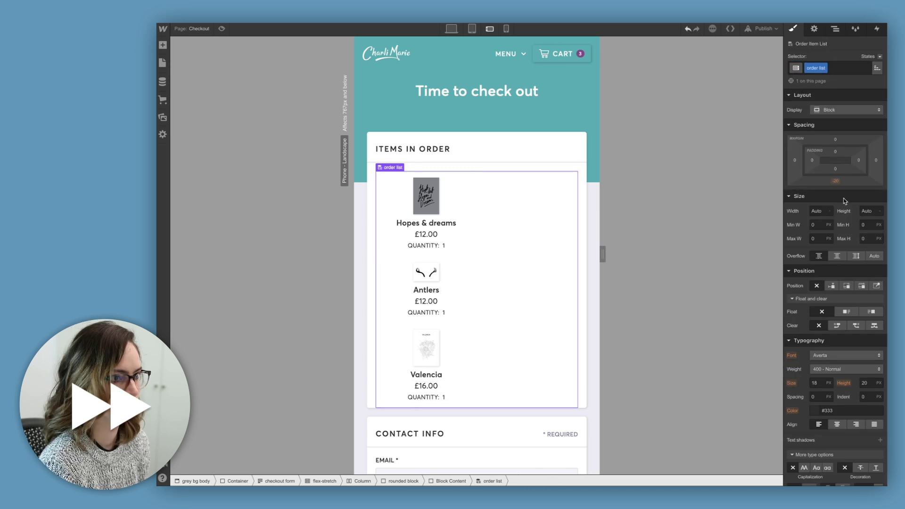
Make the order list a horizontal flex layout with wrapping children, centre alignment and start justification.
click(845, 110)
click(829, 143)
click(855, 173)
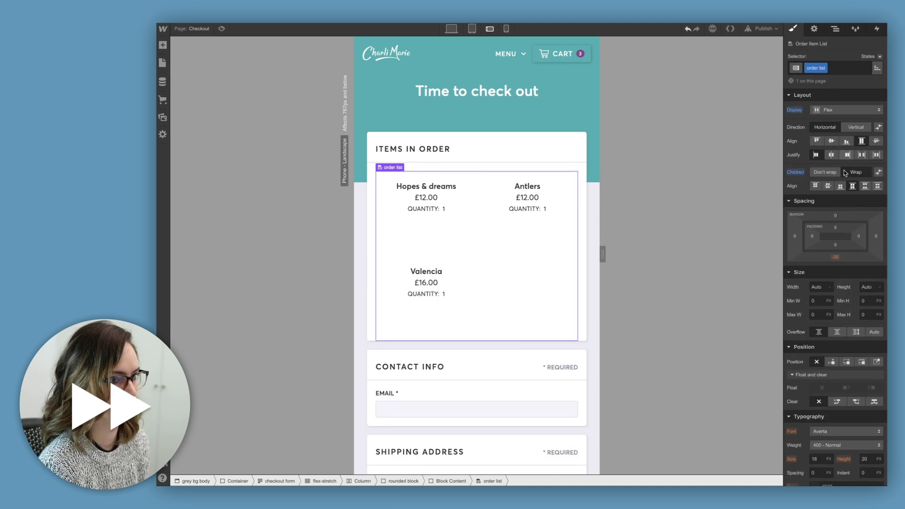
click(832, 141)
click(832, 154)
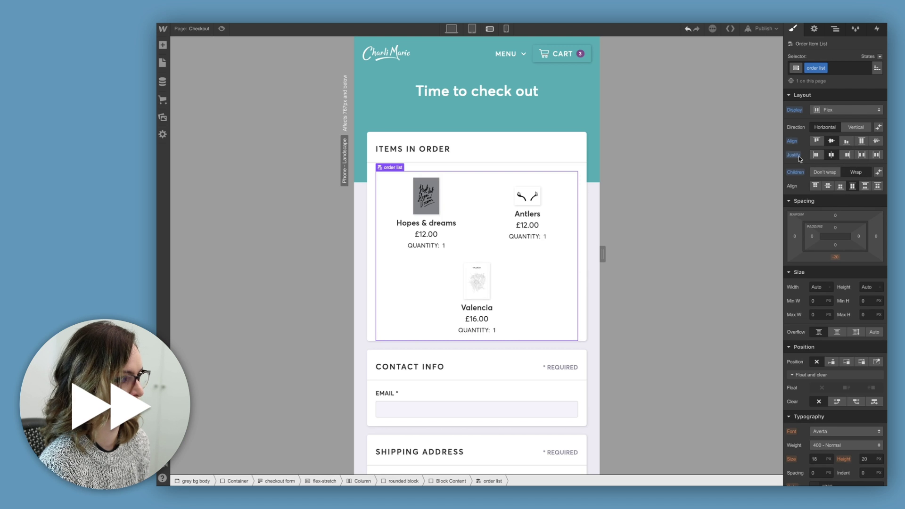
click(816, 155)
For phone portrait, set the order list's flex direction to vertical.
click(505, 29)
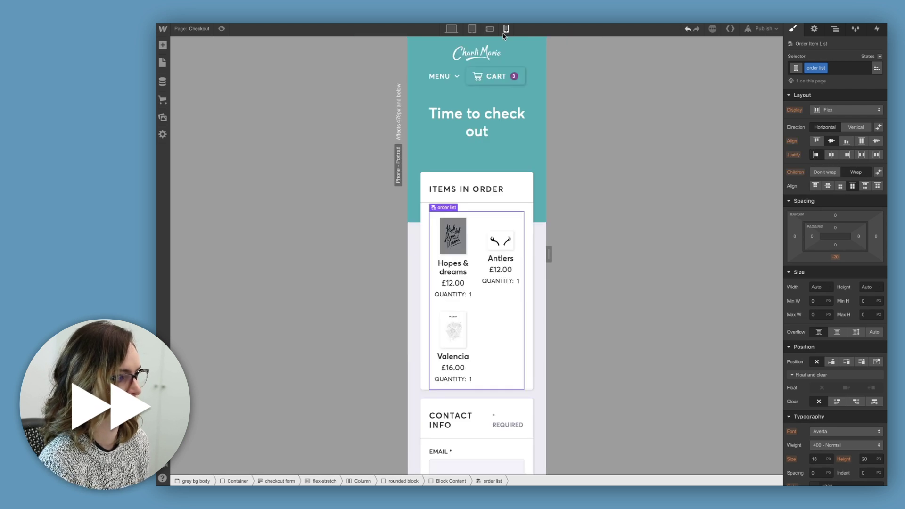
click(855, 127)
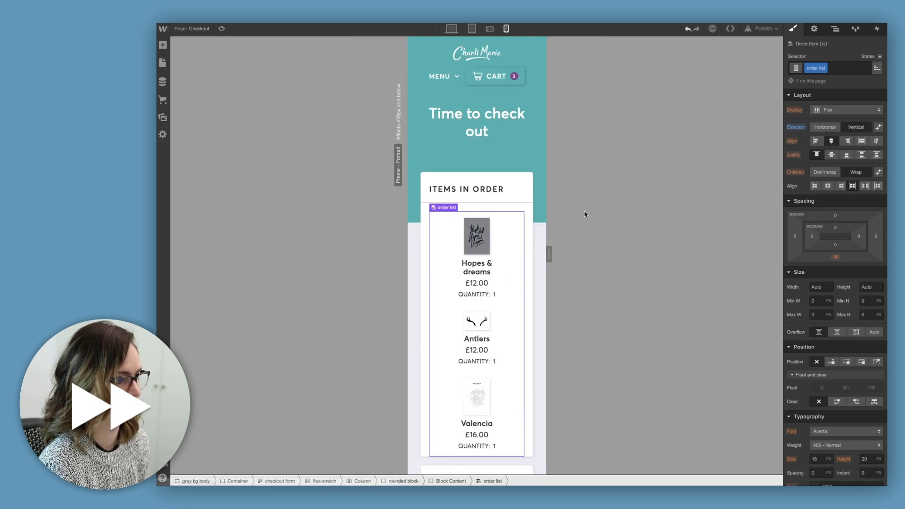
scroll(487, 252, down, 15)
scroll(462, 172, down, 10)
Preview the Checkout page at desktop size and review it from the contact info down to the footer.
click(451, 29)
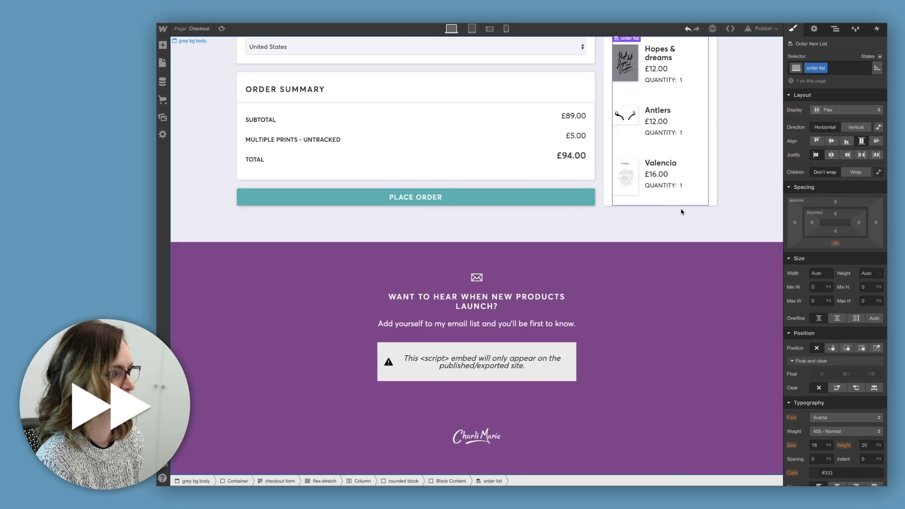
click(682, 211)
scroll(683, 210, up, 10)
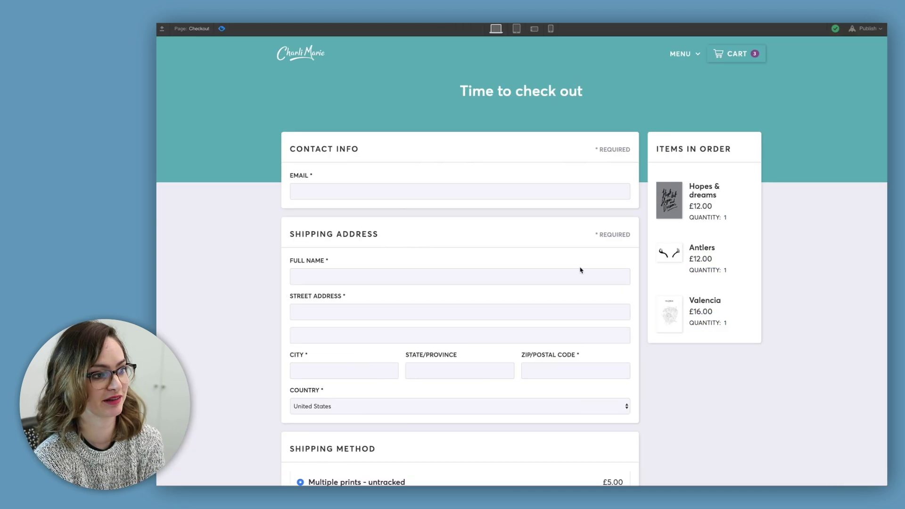
scroll(580, 270, down, 15)
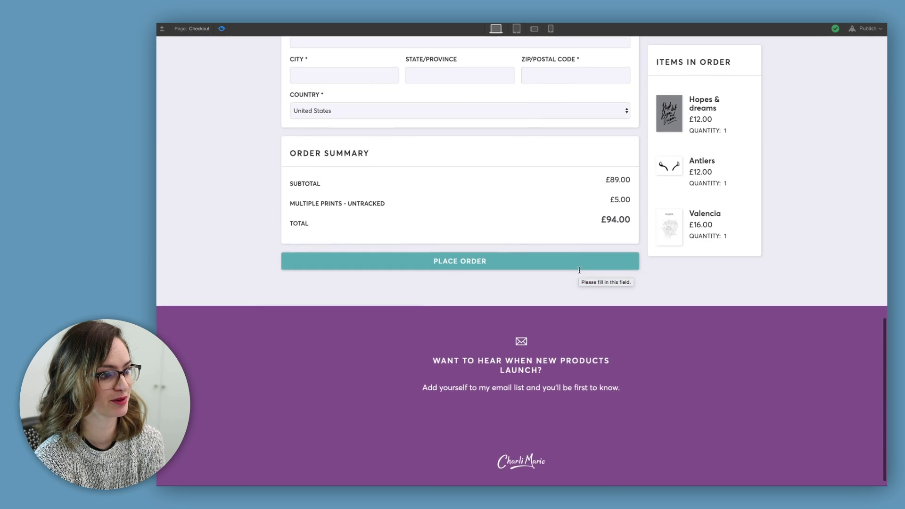
scroll(580, 271, up, 5)
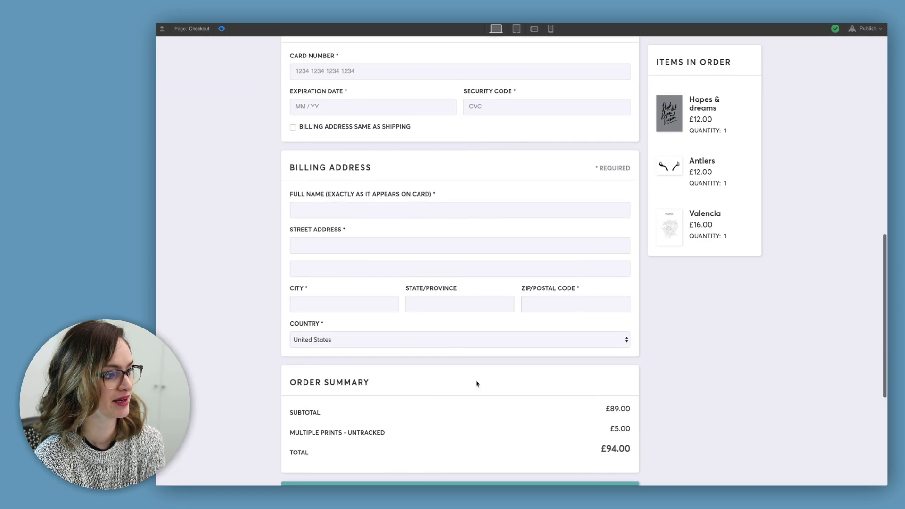
scroll(542, 373, up, 10)
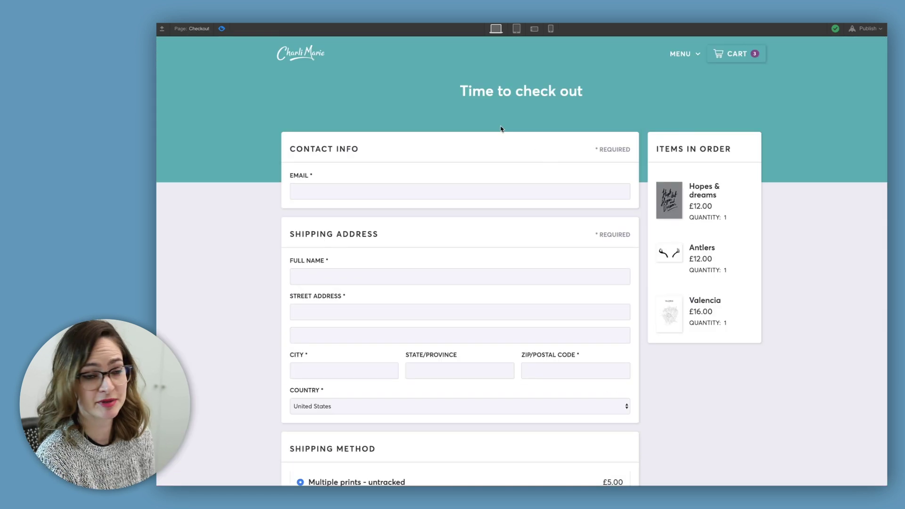
click(222, 29)
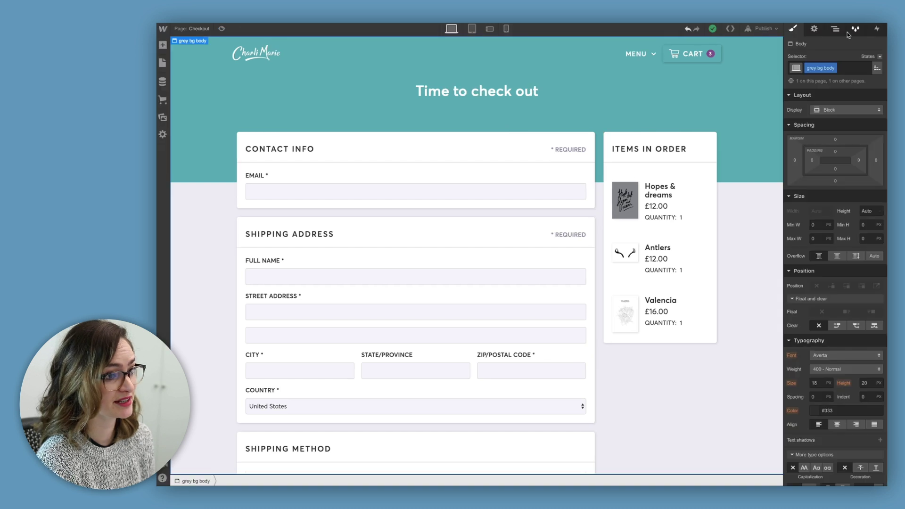
Select the whole checkout form and show its Error state.
click(814, 28)
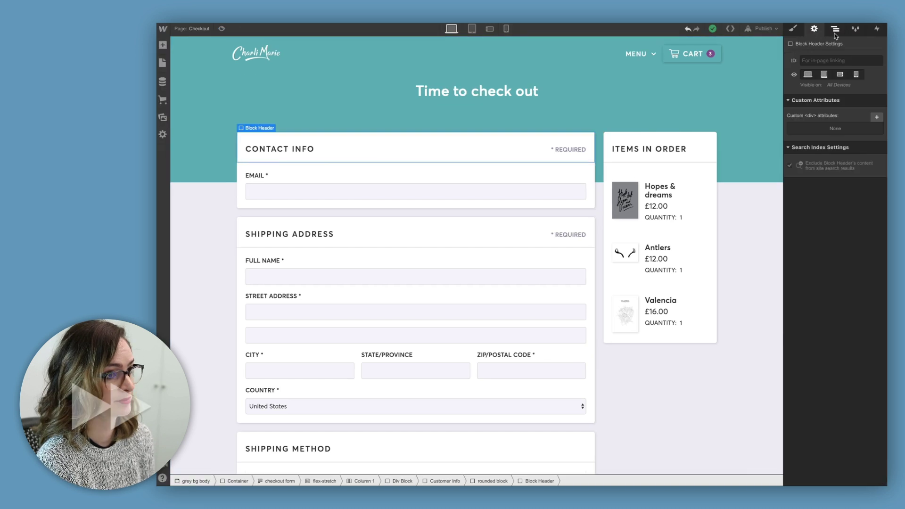
click(834, 29)
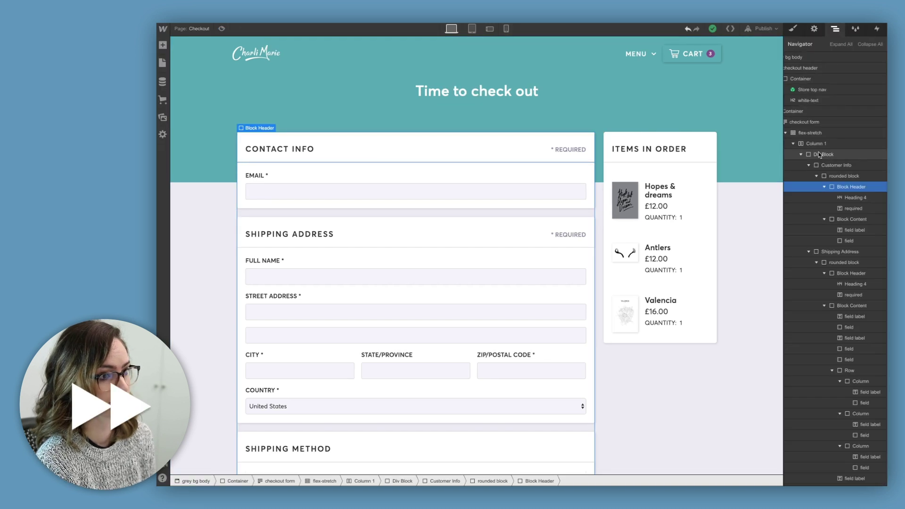
click(805, 122)
click(814, 29)
scroll(411, 313, down, 12)
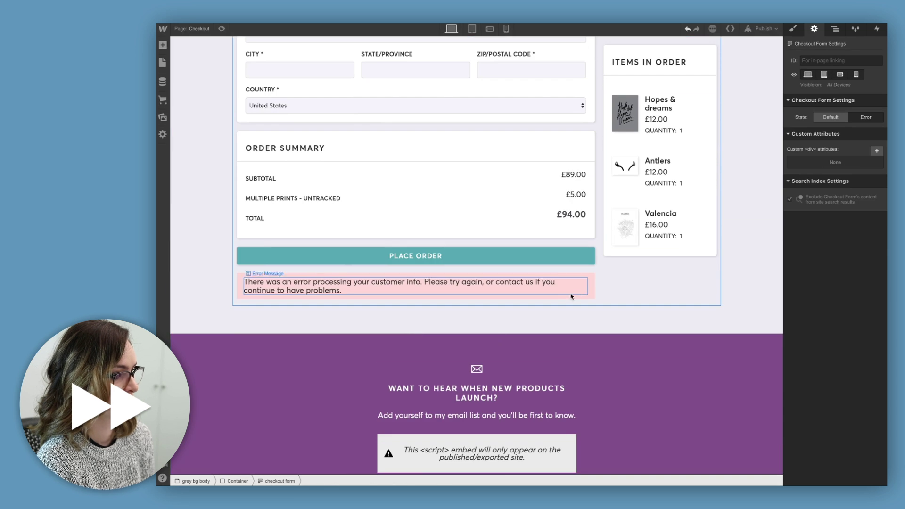
Centre the checkout form's error message text by applying an existing alignment class.
click(571, 295)
click(793, 30)
click(822, 68)
text(al)
click(811, 119)
click(628, 315)
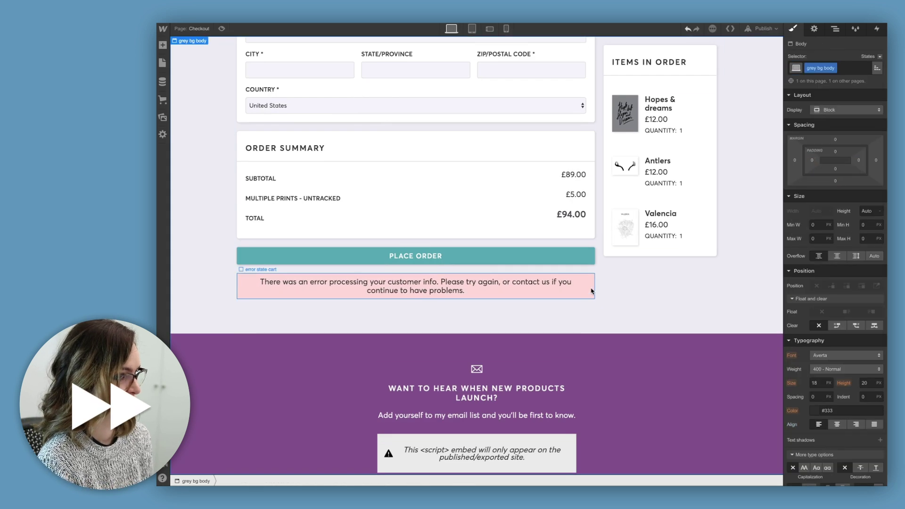
Copy the checkout header section of the Checkout page.
scroll(292, 131, down, 2)
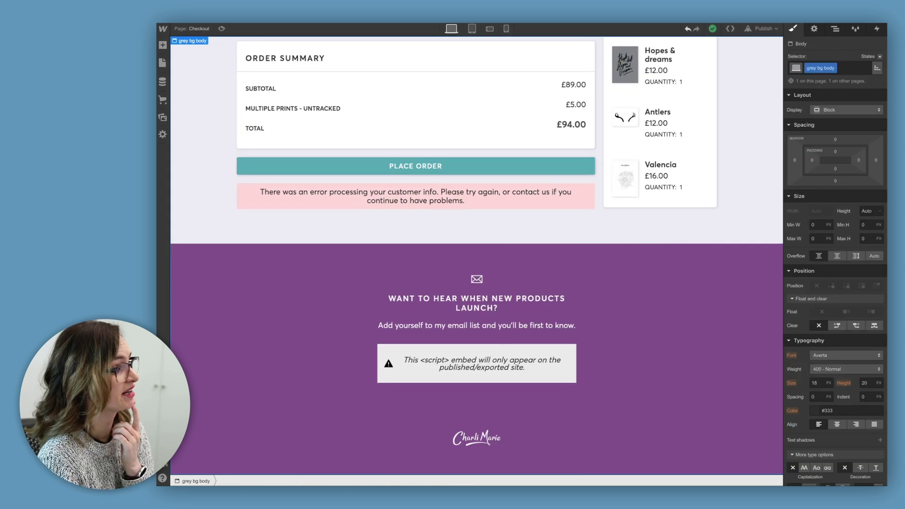
click(163, 64)
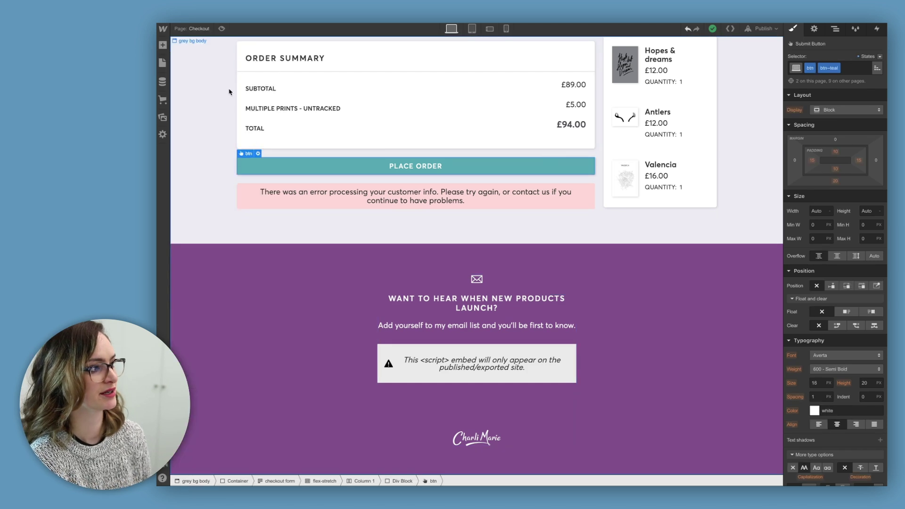
scroll(236, 94, up, 10)
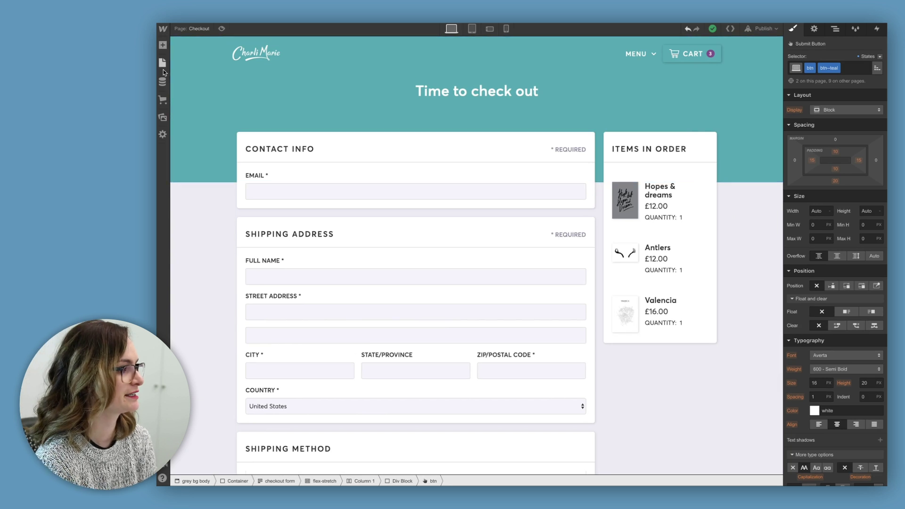
click(201, 84)
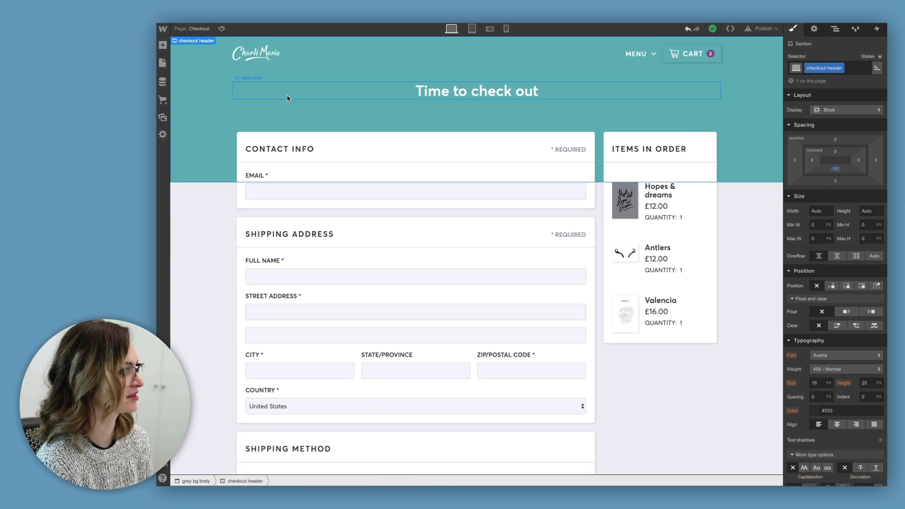
Open the Order Confirmation page and look over the elements available for it.
click(162, 63)
click(229, 373)
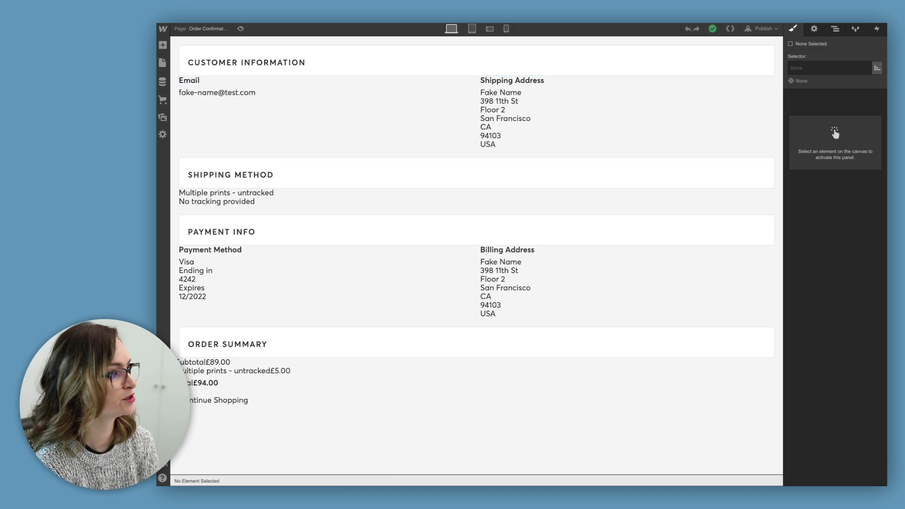
click(162, 46)
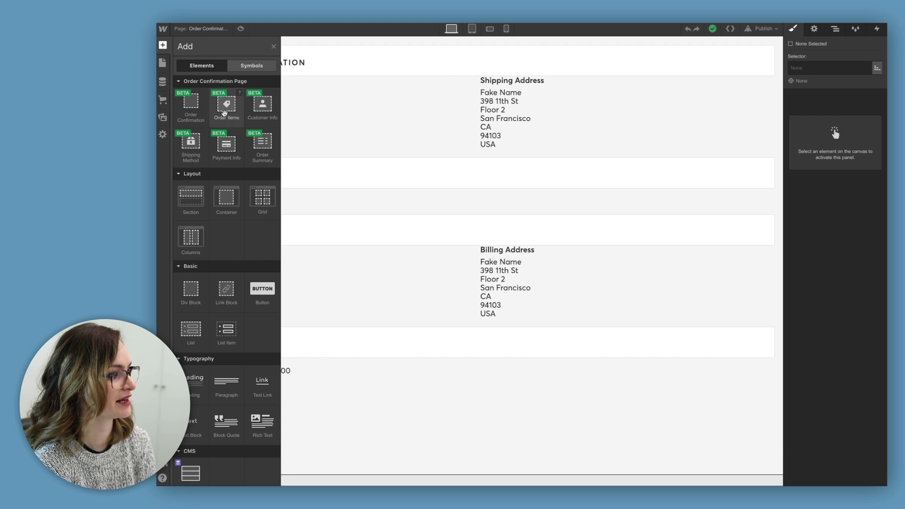
click(395, 45)
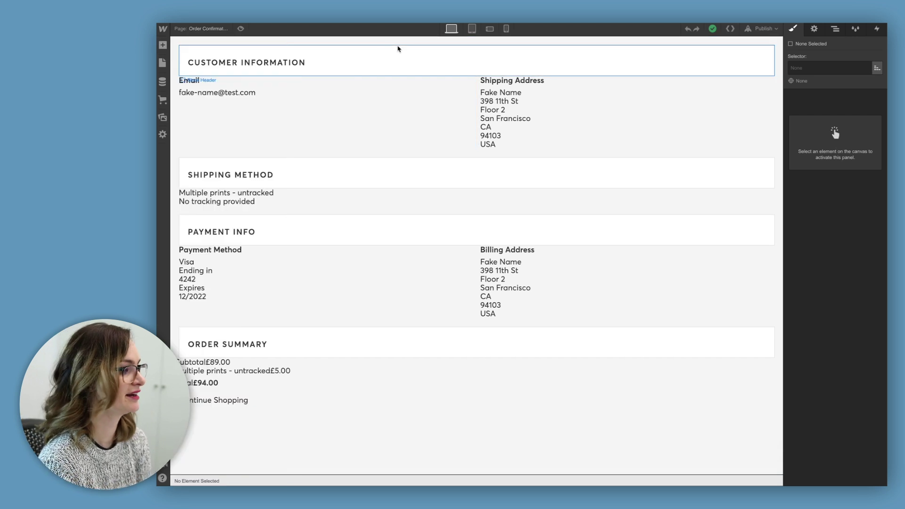
Paste the checkout header section into the body and move it above the Order Confirmation Container.
key(ctrl+v)
click(834, 28)
click(801, 57)
key(ctrl+v)
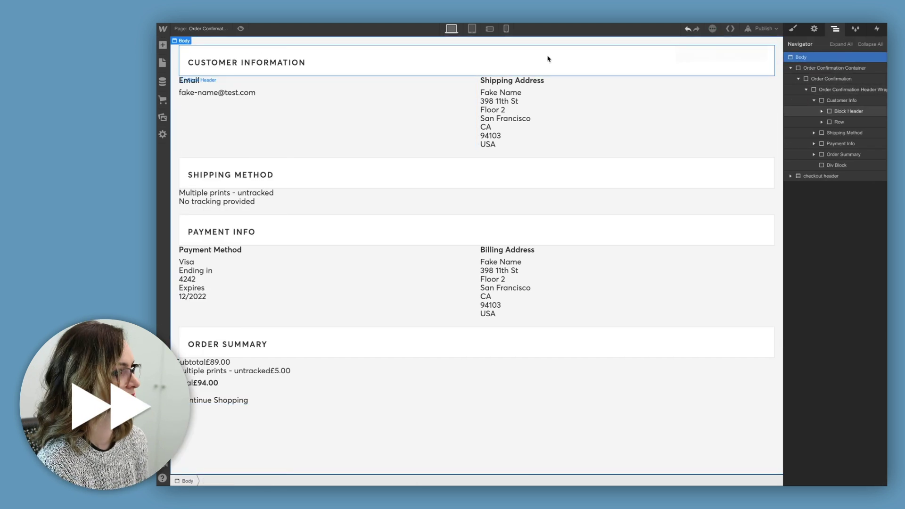
drag(807, 176, 818, 52)
Copy the purple footer section from the Checkout page and return to the Order Confirmation page.
click(162, 62)
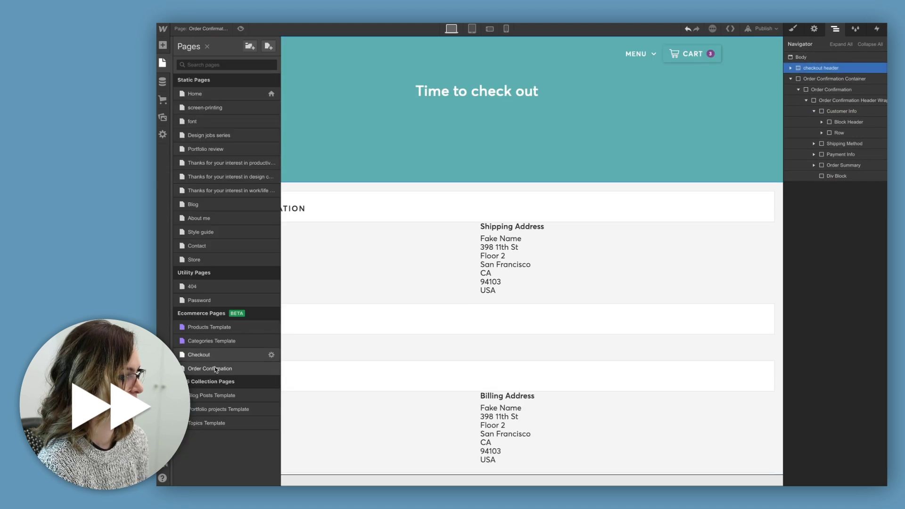
click(212, 354)
scroll(217, 285, down, 15)
click(210, 250)
click(162, 62)
click(218, 371)
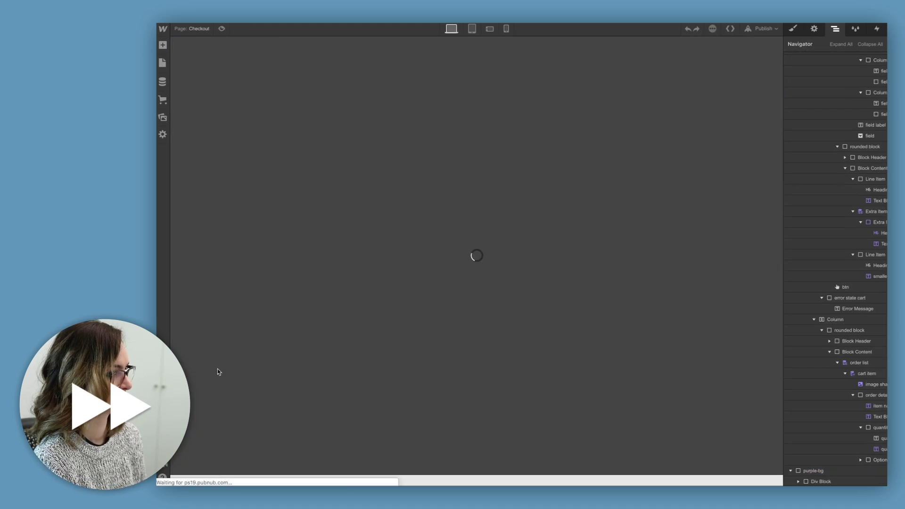
Paste the copied purple footer section into the body of the Order Confirmation page.
click(811, 58)
key(ctrl+v)
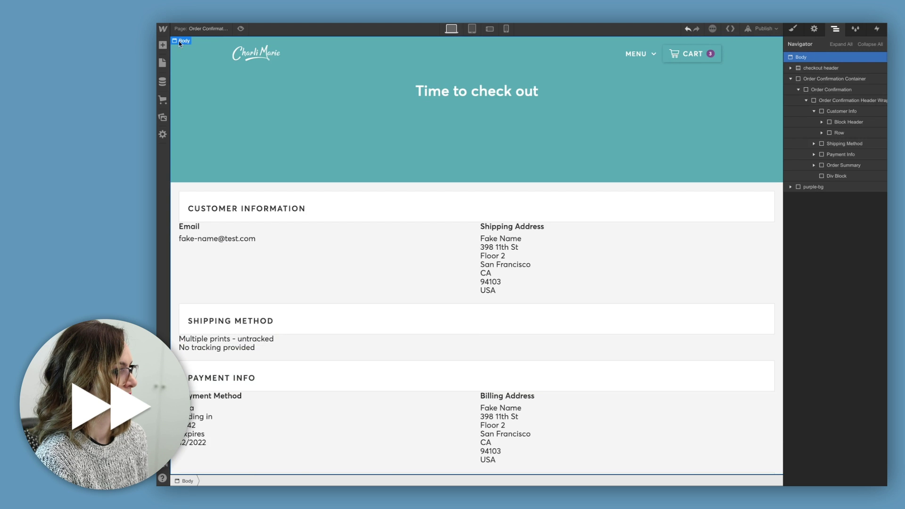
Add a div block to the body and give it the Container class.
click(163, 45)
click(194, 290)
click(792, 29)
click(814, 67)
text(Contai)
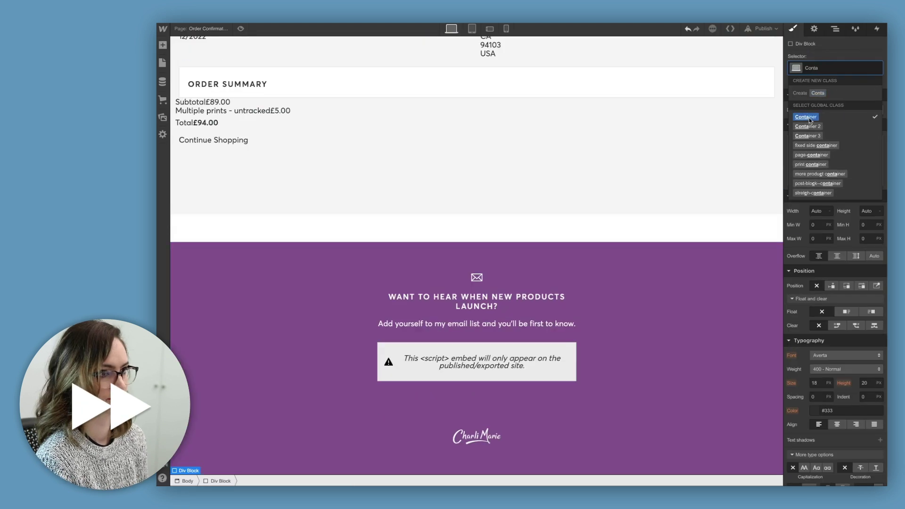
click(809, 119)
Move the new Container directly below the checkout header and nest the Order Confirmation Container inside it.
click(834, 29)
drag(815, 198, 823, 74)
drag(820, 89, 821, 81)
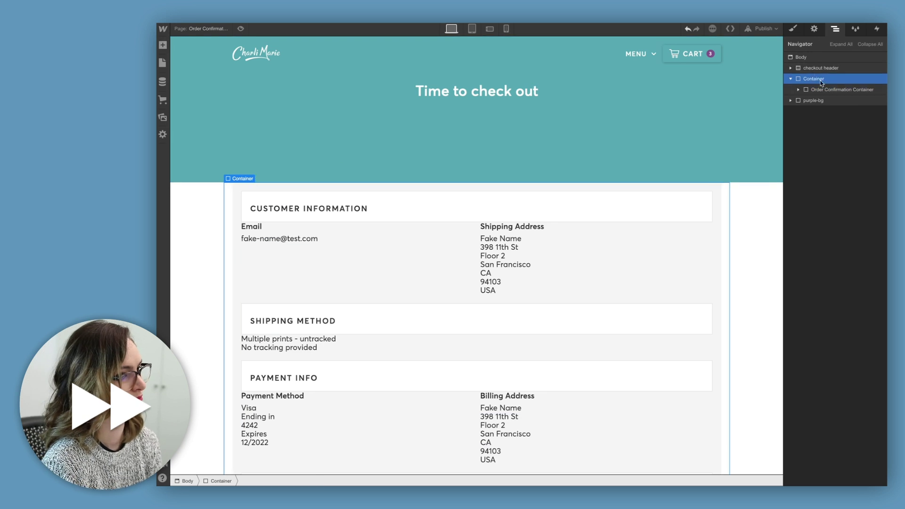
Add a Columns element to the Order Confirmation Header Wrapper and split it into widths of 8 and 4.
click(798, 89)
click(815, 100)
click(835, 110)
click(162, 45)
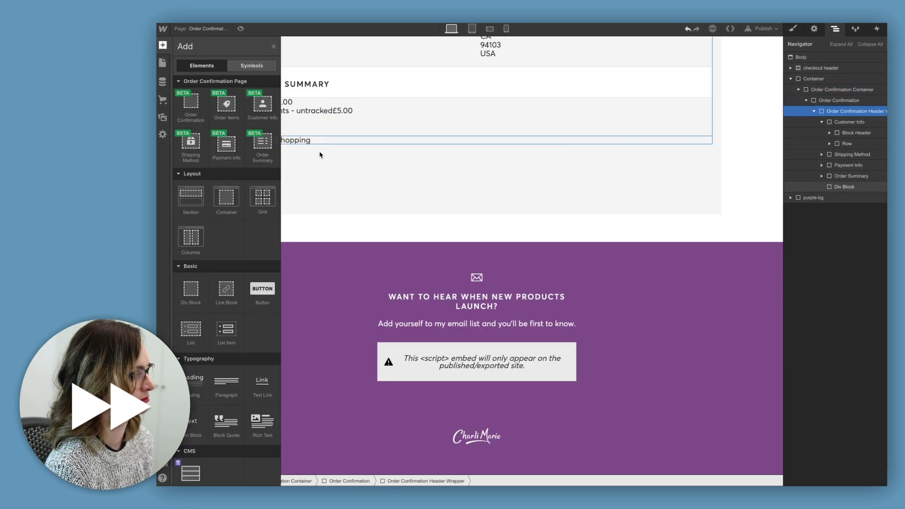
drag(190, 239, 269, 142)
drag(294, 212, 315, 215)
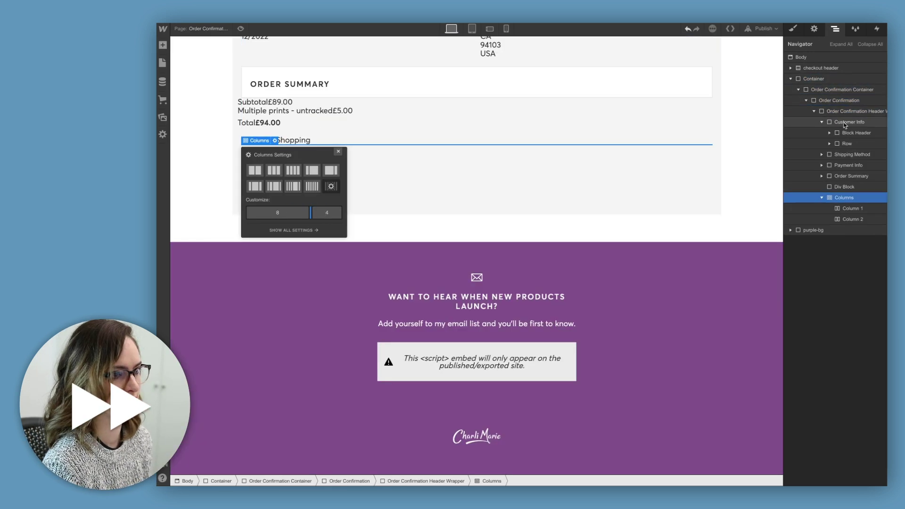
Move Customer Info, Shipping Method, Payment Info, Order Summary and the Div Block into Column 1.
drag(840, 122, 850, 184)
drag(848, 122, 856, 188)
drag(848, 122, 848, 198)
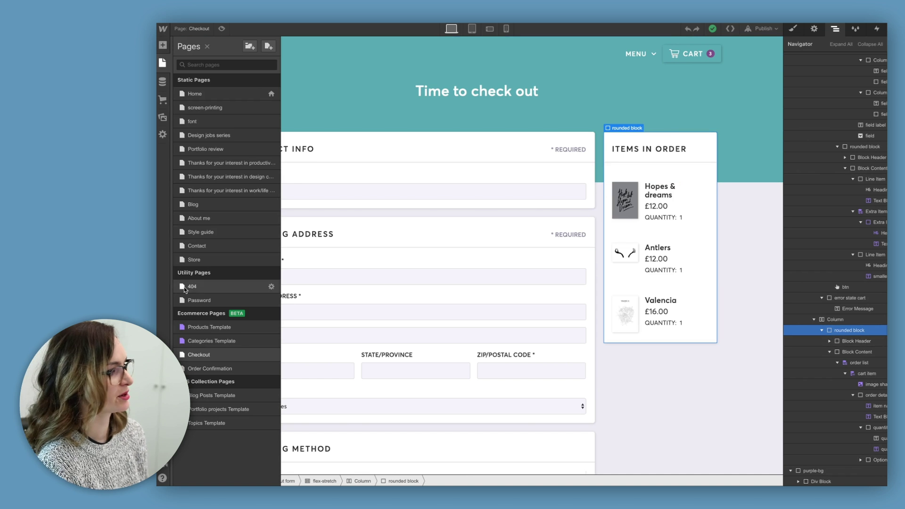
Paste the Items in Order block copied from the Checkout page into Column 2 of the Order Confirmation page.
click(211, 369)
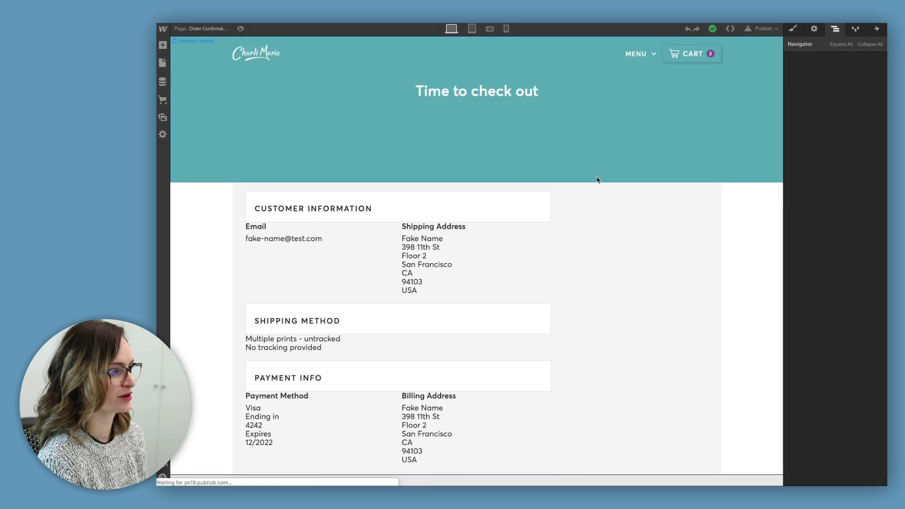
click(660, 210)
click(861, 198)
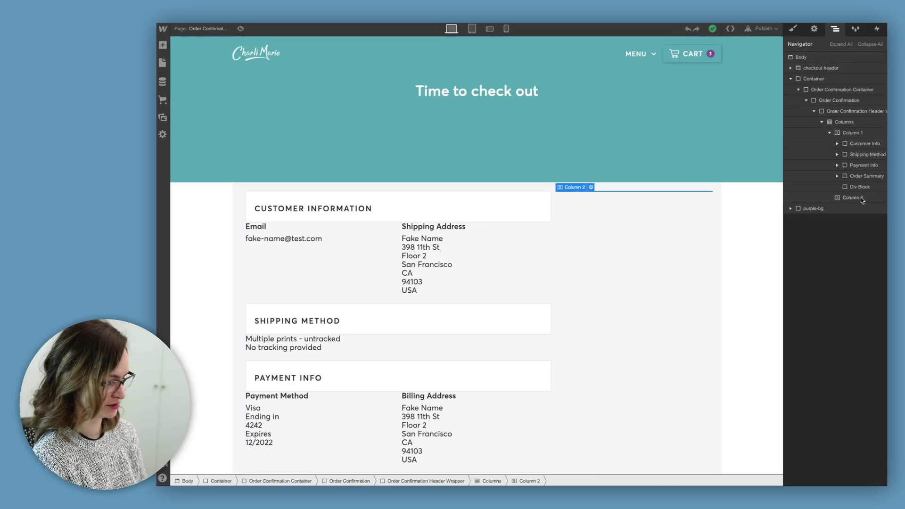
key(super+v)
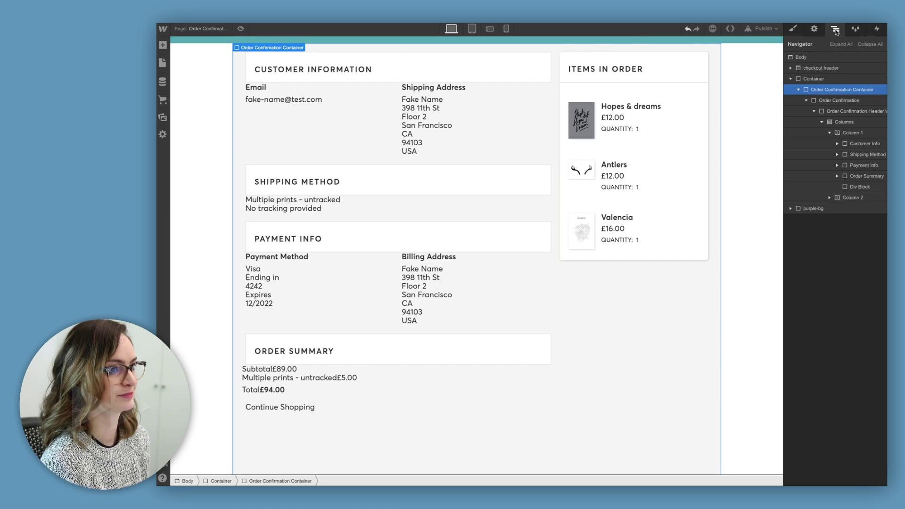
Set the Order Confirmation Container's background color to white.
click(792, 28)
click(828, 66)
scroll(829, 188, down, 5)
click(812, 310)
drag(792, 330, 776, 313)
click(754, 302)
scroll(526, 185, up, 3)
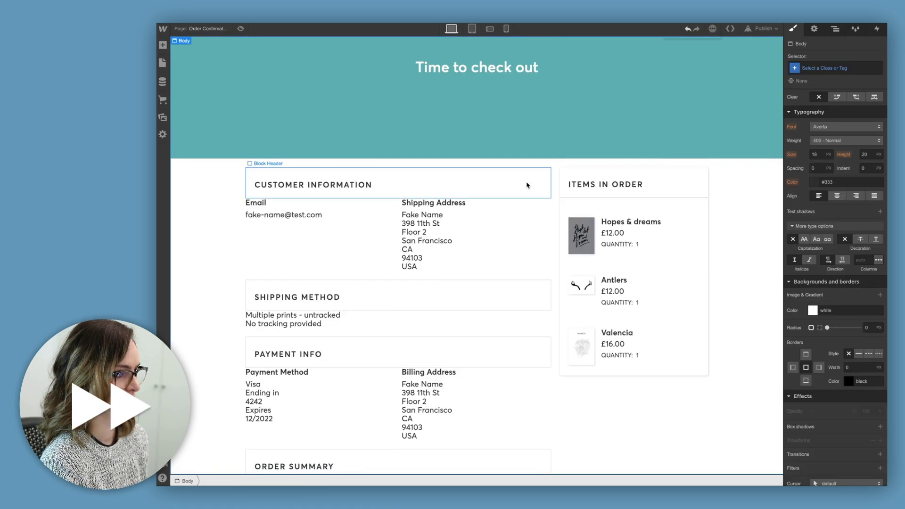
Apply the Block Header class to the Customer Information header and the rounded block class to its parent Customer Info block.
click(526, 186)
click(828, 68)
click(815, 74)
click(816, 69)
text(block)
click(808, 158)
click(476, 202)
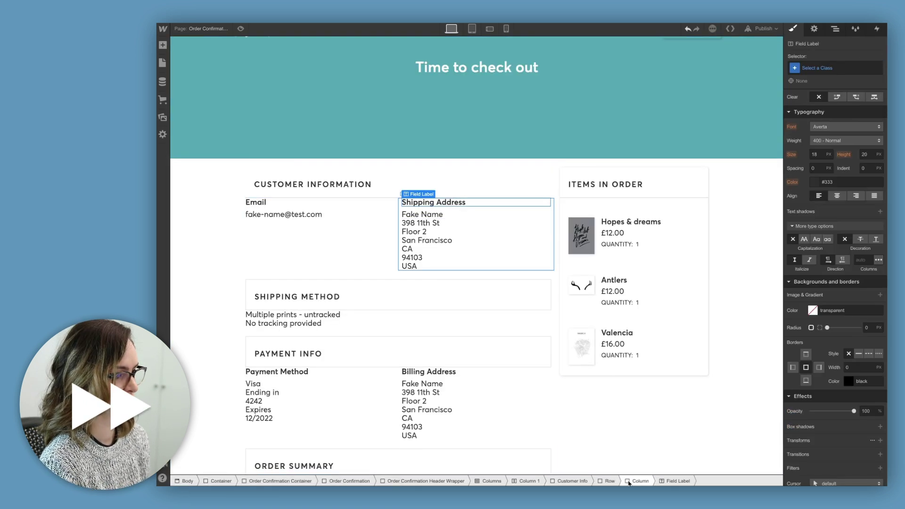
click(572, 480)
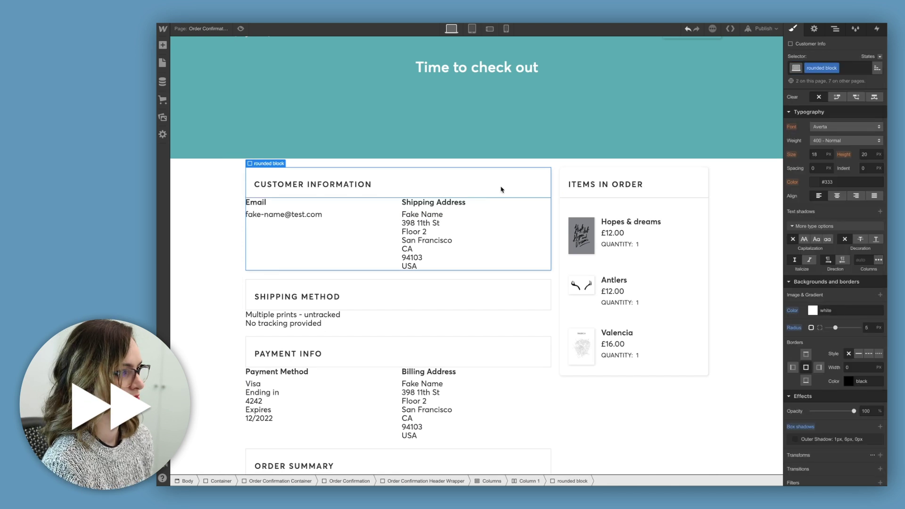
Apply the Block Header class to the Shipping Method header and the rounded block class to the Shipping Method block.
click(494, 295)
click(828, 68)
click(809, 158)
key(Up)
click(824, 70)
click(809, 203)
Apply the Block Header class to the Payment Info header and the rounded block class to the Payment Info block.
click(494, 351)
click(828, 68)
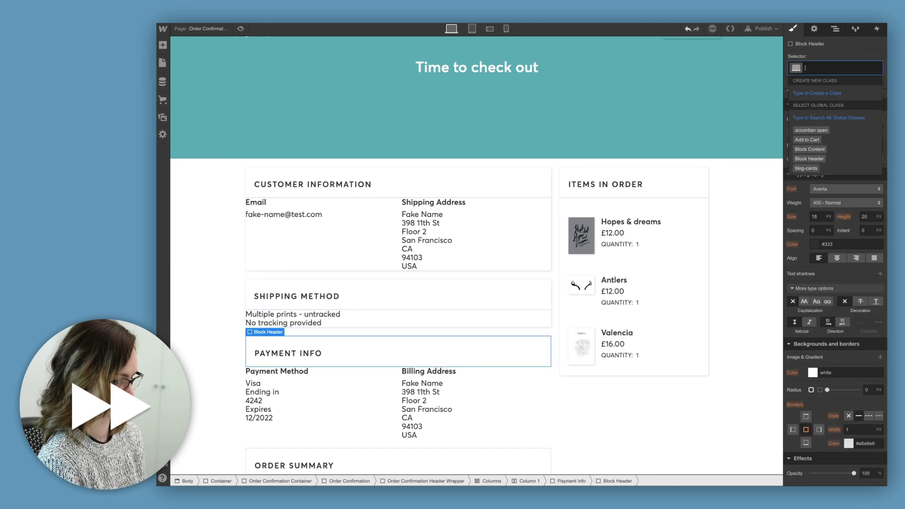
text(block)
click(809, 128)
click(571, 480)
click(828, 68)
text(rou)
click(809, 128)
Apply the rounded block class to the Order Summary block.
scroll(445, 375, down, 3)
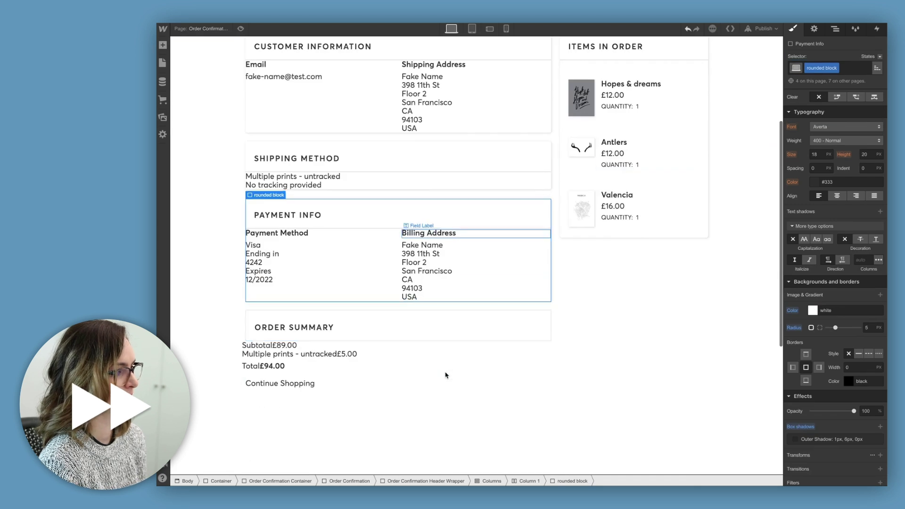
click(446, 358)
click(838, 68)
text(round)
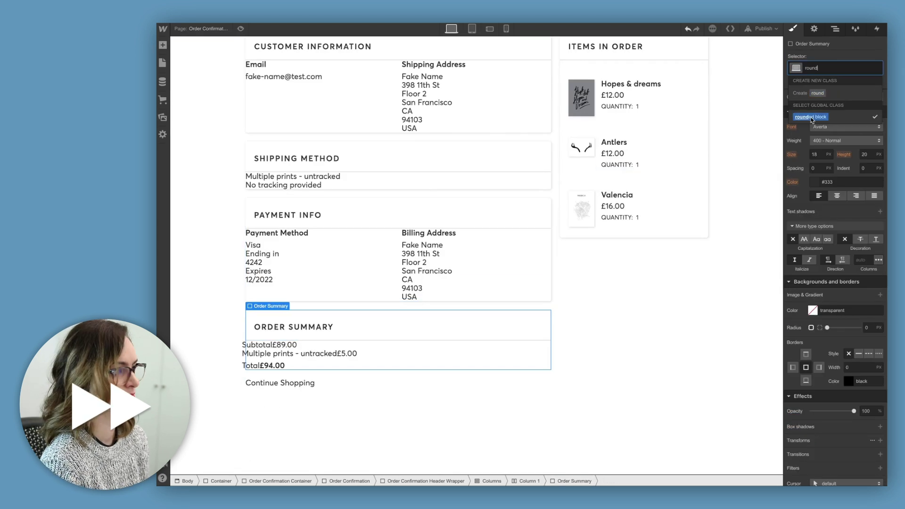
click(810, 118)
Change the page heading to "Your order is confirmed!".
scroll(477, 212, up, 4)
click(476, 91)
double_click(476, 91)
text(Your order is confirmed-)
key(BackSpace)
text(!)
key(Escape)
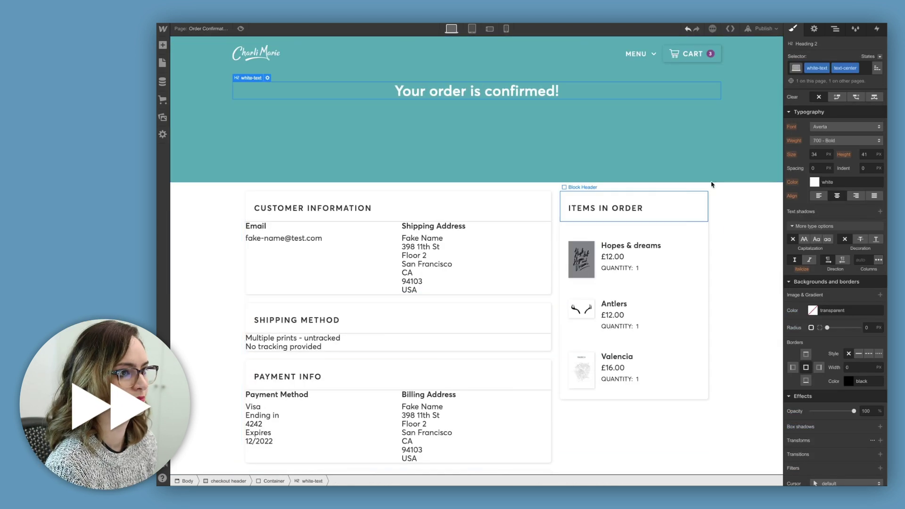
Give the Order Confirmation Container a negative top margin so it overlaps the teal header.
click(702, 198)
click(834, 29)
click(846, 144)
key(s)
click(835, 29)
click(846, 123)
key(s)
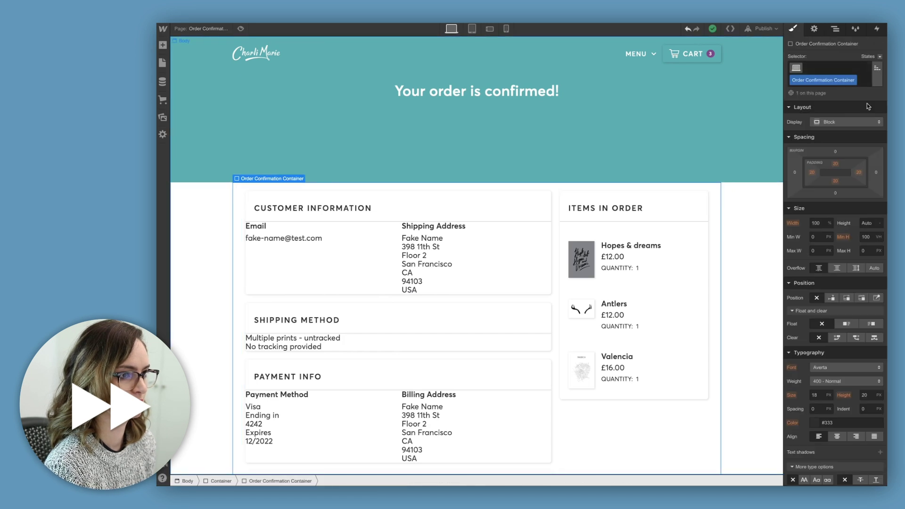
drag(835, 152, 833, 340)
Check the top margin of the checkout form on the Checkout page.
key(p)
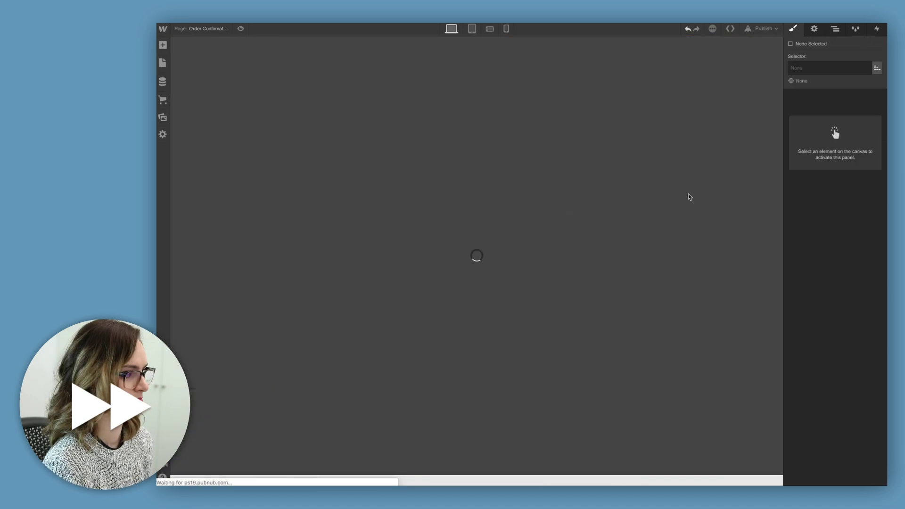
click(559, 151)
click(835, 29)
click(832, 155)
click(824, 123)
key(s)
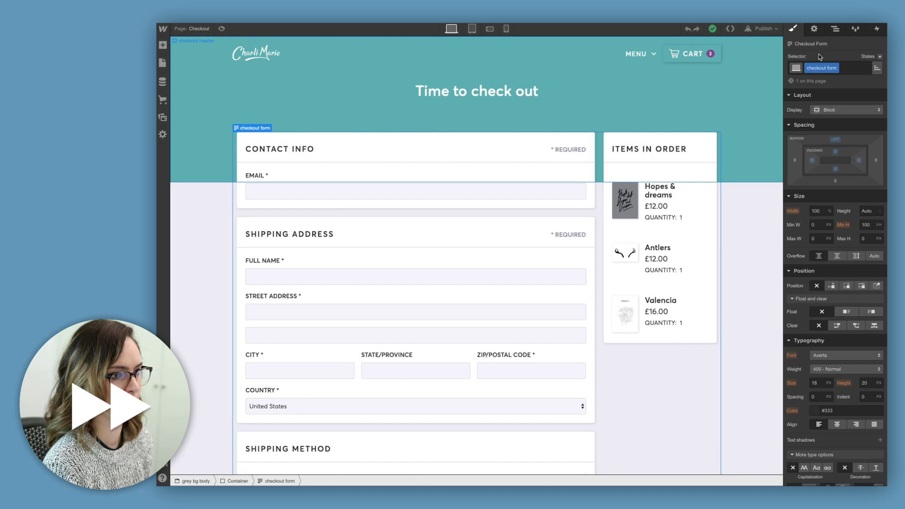
Return to the Order Confirmation page and adjust the Order Confirmation Container's top margin to match the checkout form's.
click(162, 63)
click(209, 369)
click(633, 146)
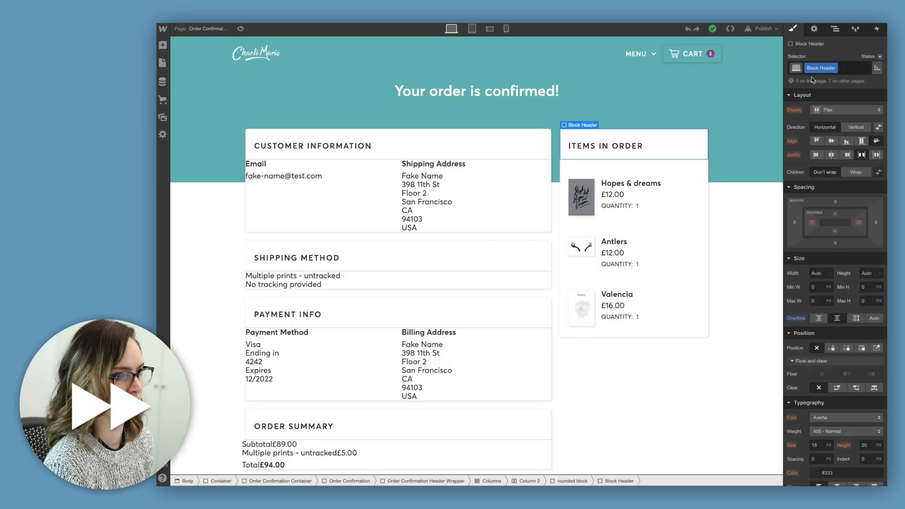
click(298, 482)
drag(835, 151, 842, 111)
Apply the Block Content class to the Customer Information row and set its side padding to 25 px.
click(433, 175)
key(z)
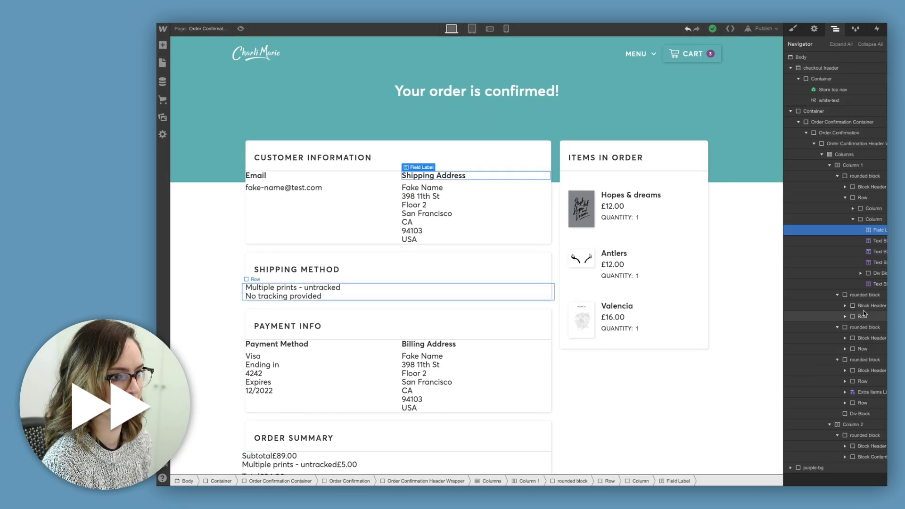
click(862, 197)
click(792, 29)
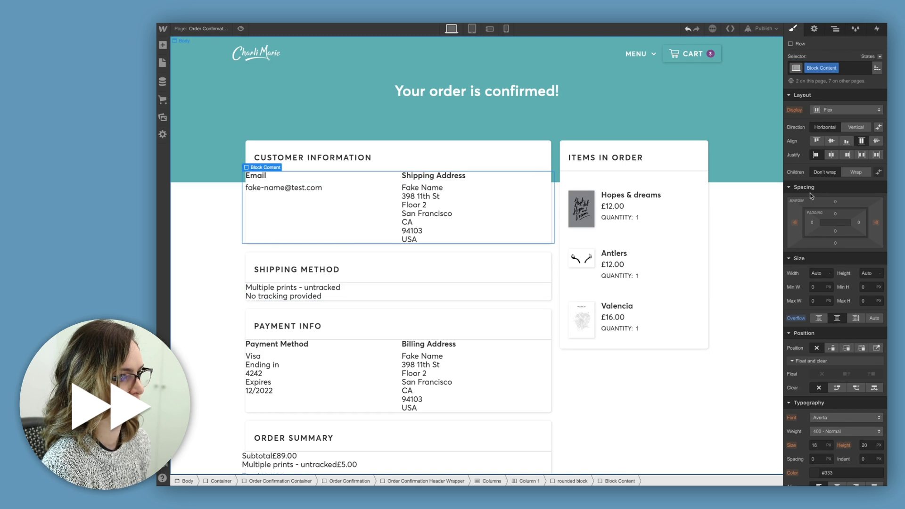
drag(811, 223, 836, 211)
Check the Block Content spacing on the Checkout page, return to Order Confirmation and set the top and bottom padding to 25 px.
click(162, 62)
click(198, 355)
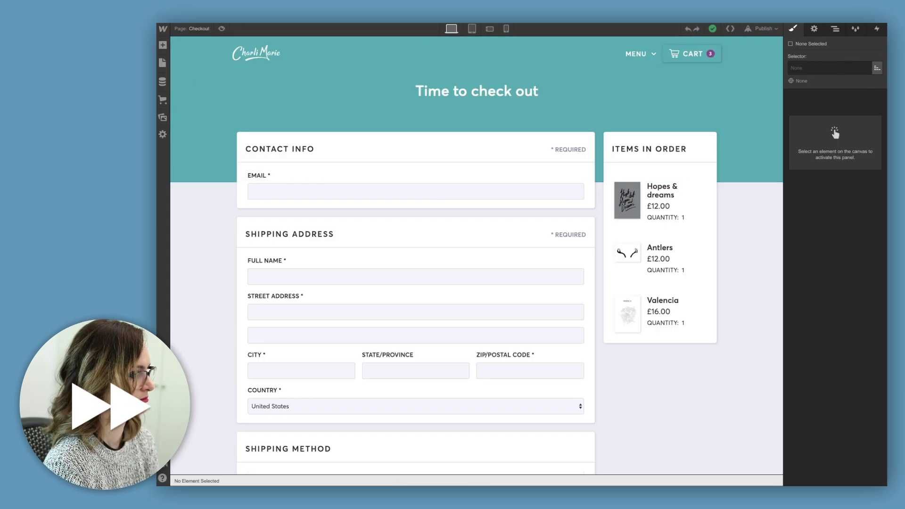
click(162, 63)
click(209, 368)
click(471, 196)
click(615, 481)
drag(835, 231, 835, 226)
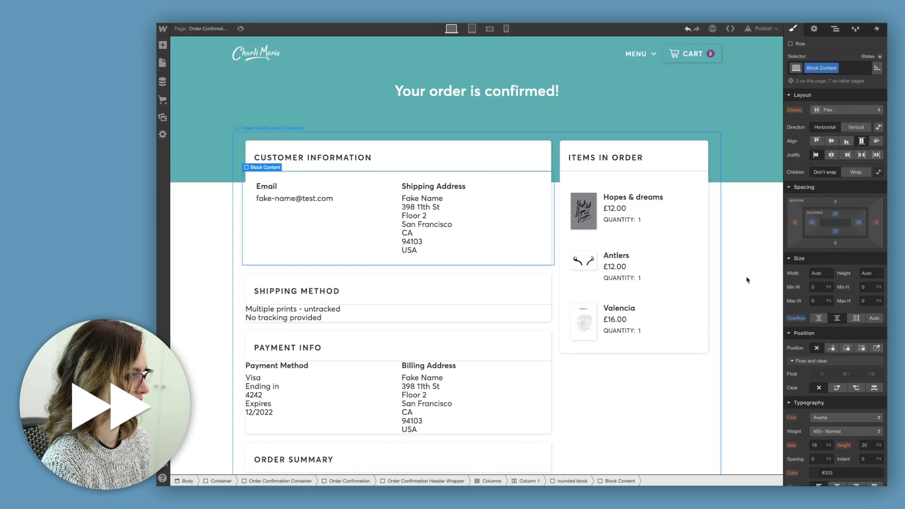
Apply the field label class to the Email and Shipping Address labels in the Customer Information block.
click(266, 185)
click(830, 68)
click(808, 117)
click(432, 185)
click(830, 69)
click(874, 150)
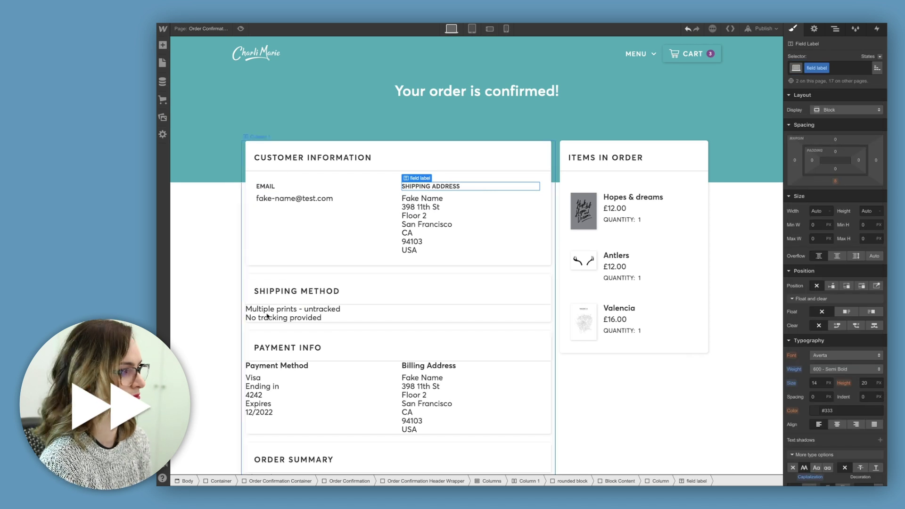
Apply the Block Content class to the row in the Shipping Method block.
click(265, 309)
click(609, 481)
click(824, 69)
click(809, 149)
Apply the Block Content class to the Payment Info row and to the subtotal row in the Order Summary block.
scroll(492, 330, down, 2)
click(493, 379)
click(609, 481)
click(830, 68)
text(b)
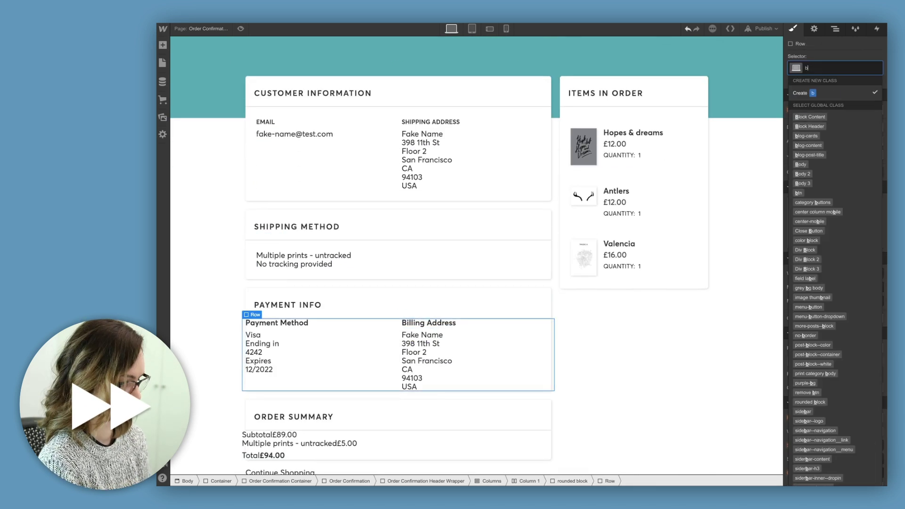
click(809, 117)
scroll(441, 271, down, 4)
click(809, 117)
Open the Checkout page and copy its Order Summary rounded block.
click(335, 323)
click(162, 62)
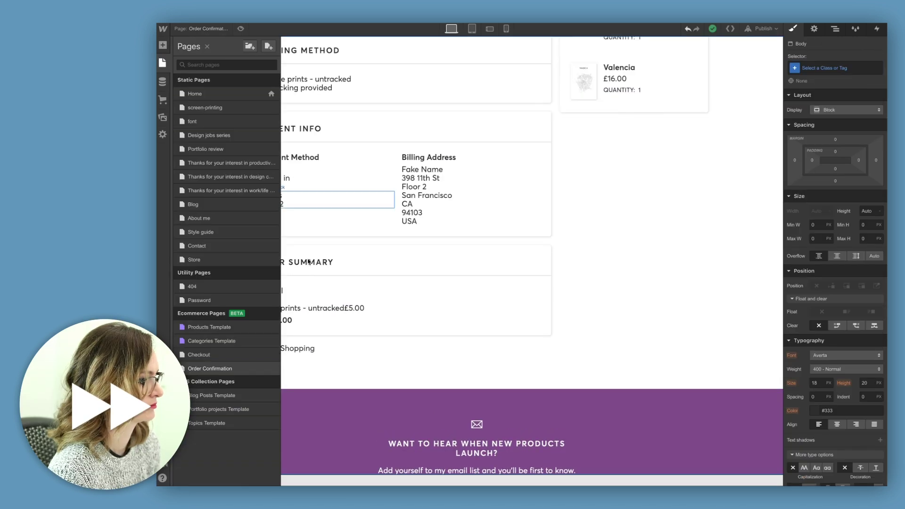
click(218, 355)
scroll(423, 308, down, 10)
click(423, 187)
click(835, 29)
click(839, 259)
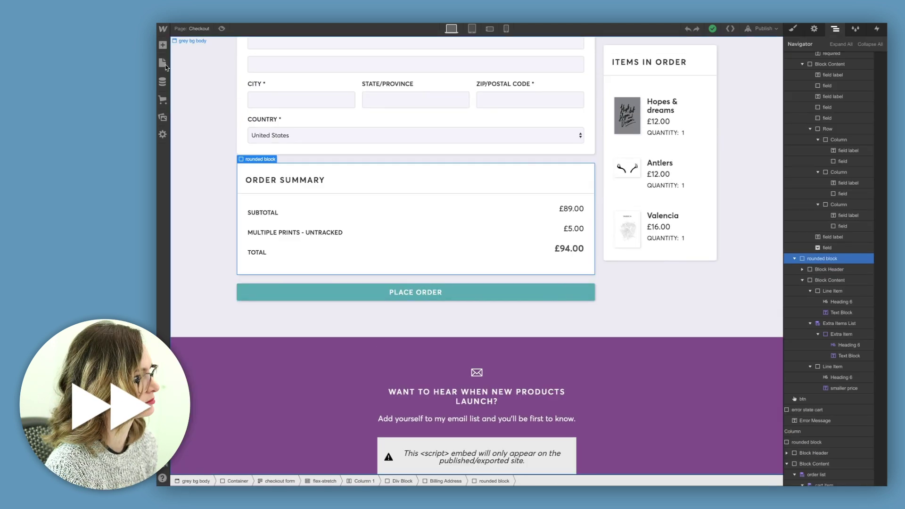
Return to the Order Confirmation page and paste the Order Summary block into the Order Confirmation Header Wrapper.
click(162, 63)
click(218, 370)
scroll(541, 254, down, 7)
click(471, 115)
click(795, 172)
scroll(854, 184, up, 5)
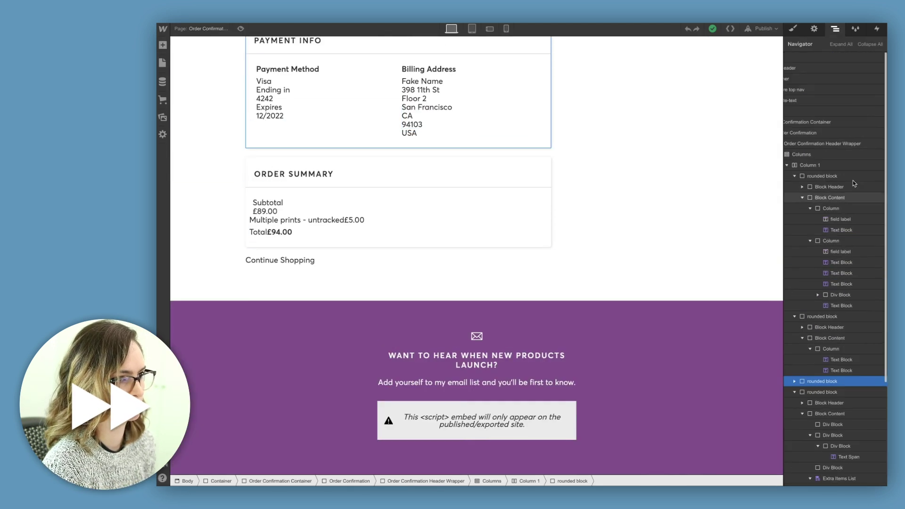
scroll(849, 155, left, 2)
click(844, 143)
key(super+v)
Move the pasted Order Summary block into Column 1 and delete the original Order Summary block.
scroll(885, 267, down, 6)
drag(820, 470, 848, 415)
click(819, 244)
key(BackSpace)
Preview the page, then delete the Continue Shopping block below the Order Summary.
click(342, 418)
click(240, 28)
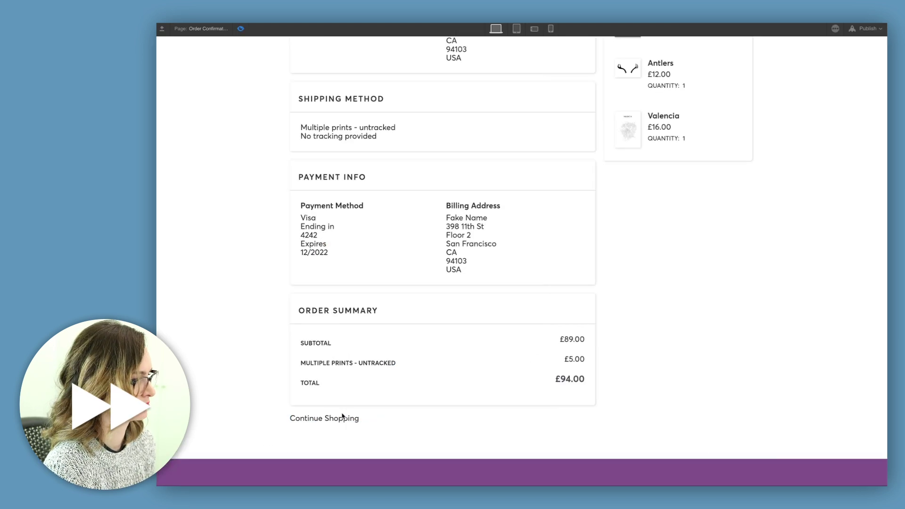
click(243, 29)
key(BackSpace)
click(605, 198)
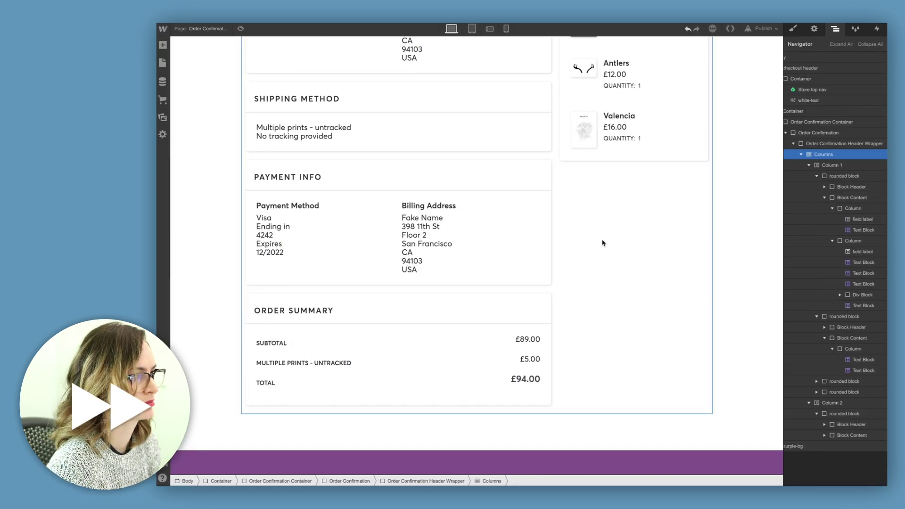
scroll(565, 221, up, 3)
click(328, 134)
key(s)
scroll(466, 250, down, 1)
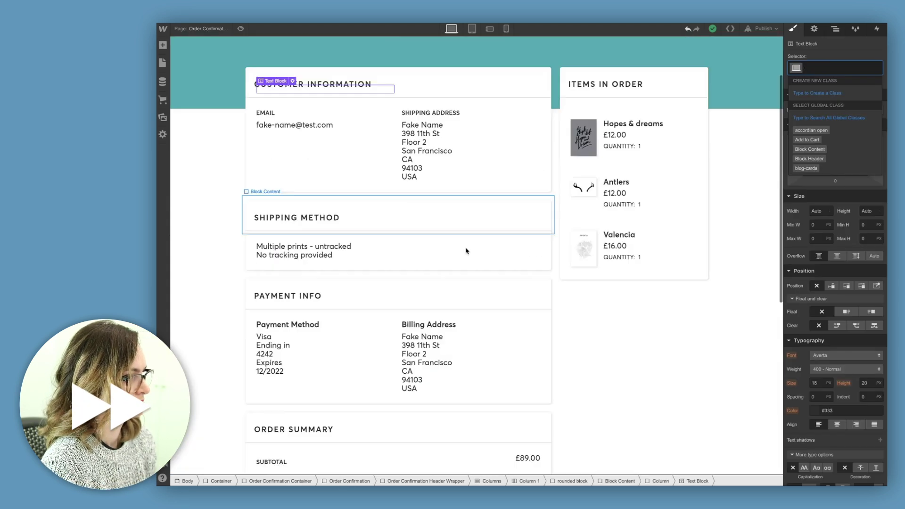
Apply the flex-stretch class to the Columns element holding the order blocks.
scroll(466, 251, up, 3)
click(631, 158)
click(835, 29)
click(844, 413)
click(837, 153)
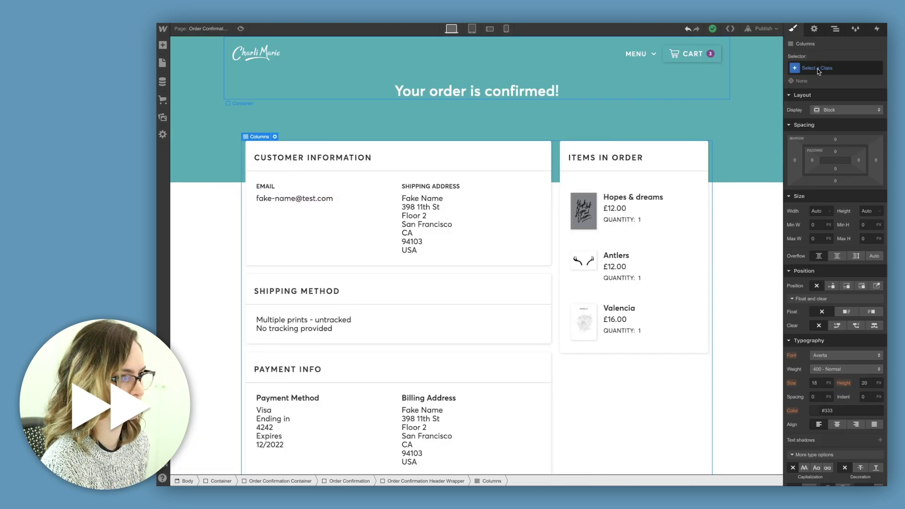
scroll(503, 303, down, 1)
scroll(503, 303, up, 2)
scroll(356, 150, down, 8)
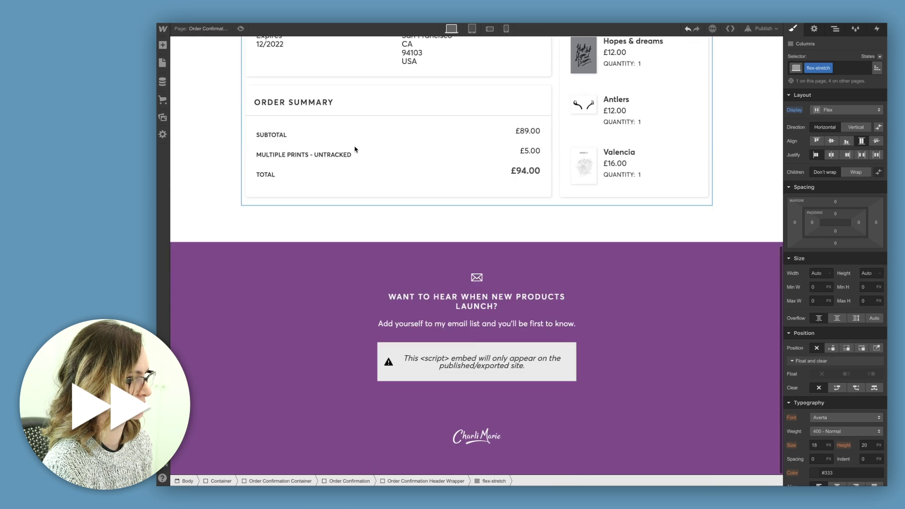
Check the Order Confirmation layout at the tablet and landscape phone breakpoints.
scroll(355, 149, up, 8)
click(471, 29)
scroll(414, 157, down, 1)
click(489, 28)
scroll(462, 123, down, 8)
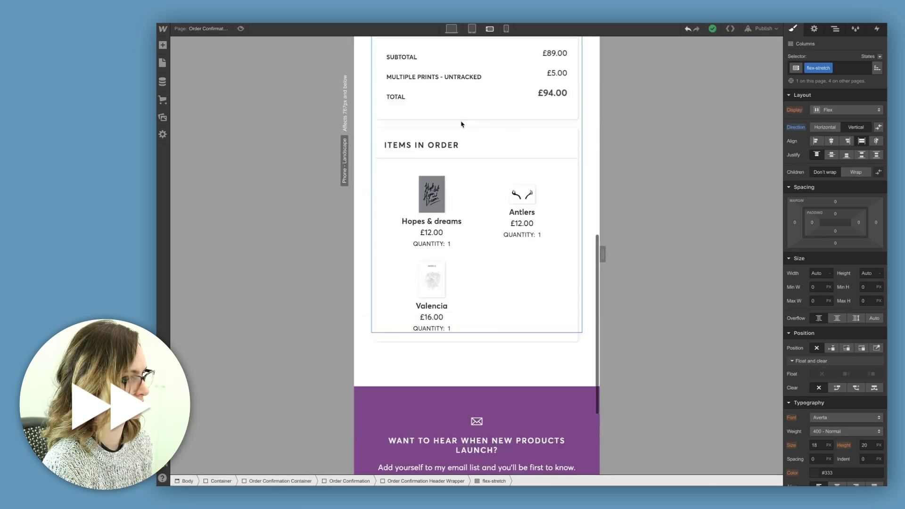
Set Column 2, which holds the Items in Order block, to First in the flex order at the landscape phone breakpoint.
scroll(463, 123, up, 2)
click(557, 217)
click(834, 29)
key(s)
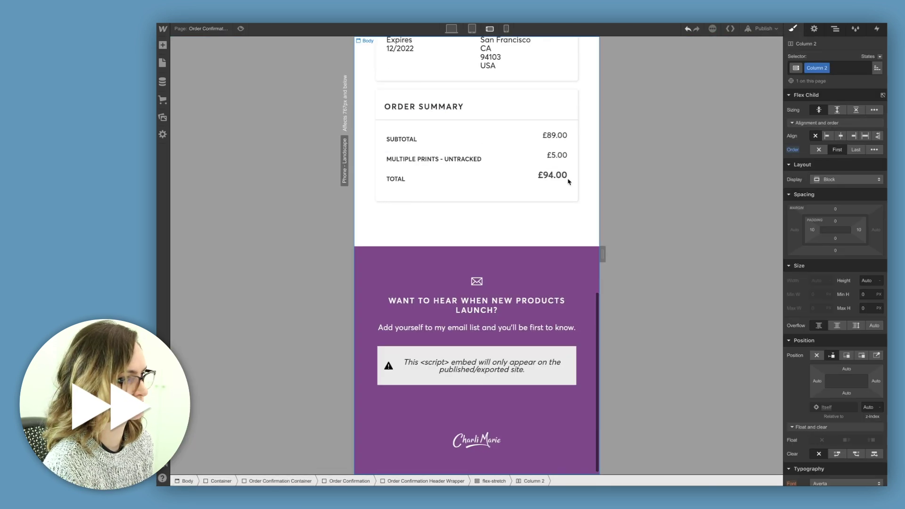
scroll(490, 202, up, 1)
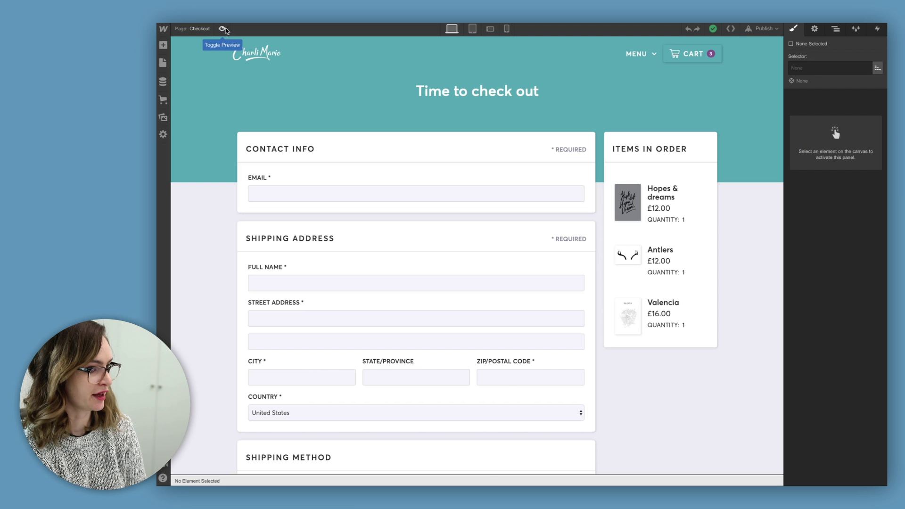
Preview the Checkout page and the Order Confirmation page at desktop size and review their full layouts.
click(222, 29)
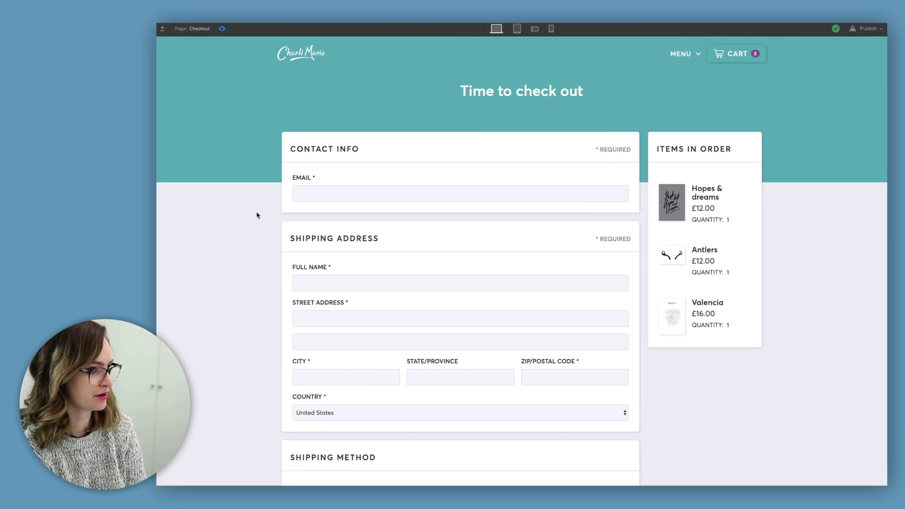
scroll(256, 216, down, 5)
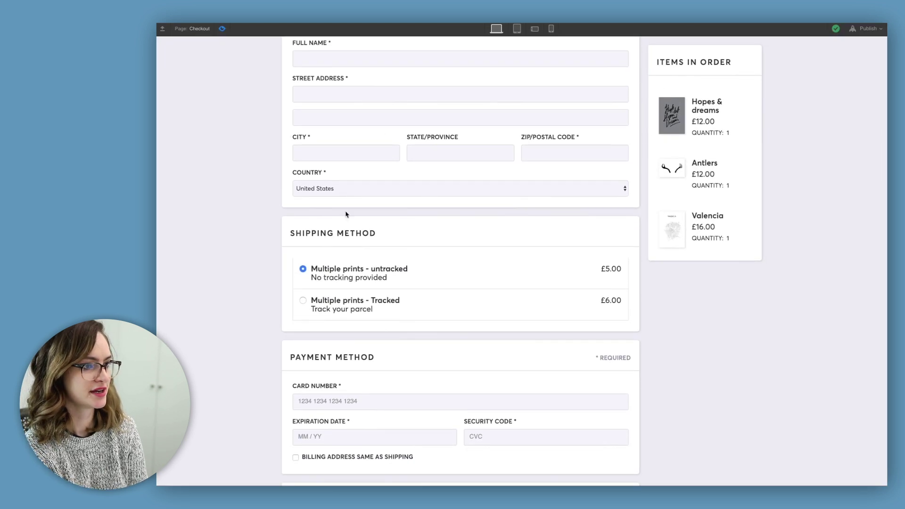
scroll(294, 253, down, 12)
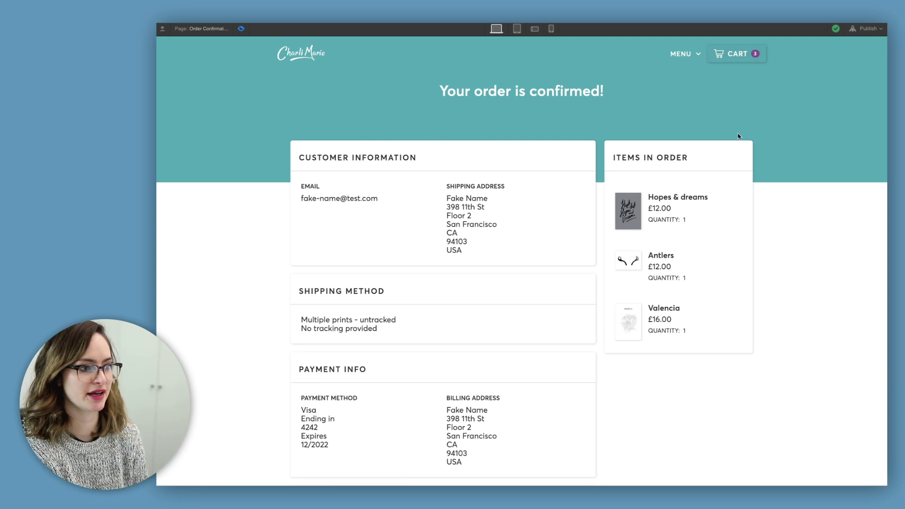
scroll(489, 259, down, 8)
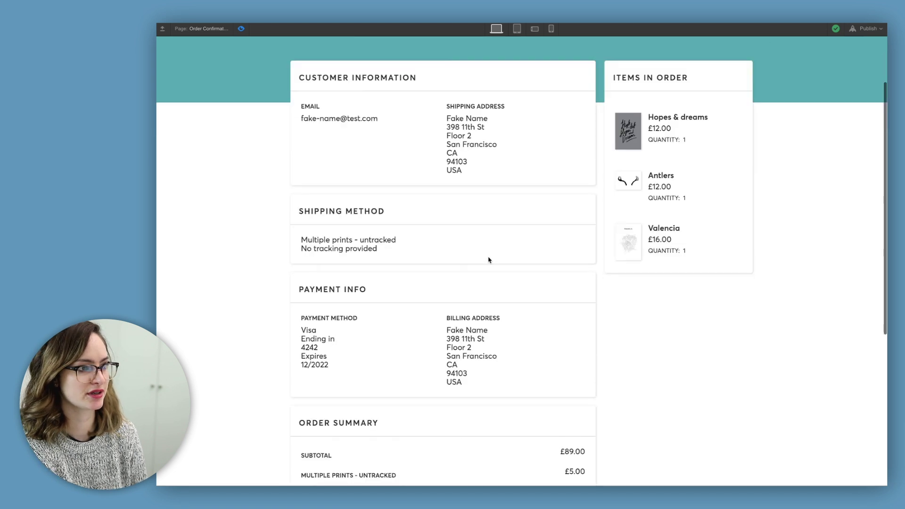
scroll(489, 258, up, 4)
scroll(488, 258, up, 5)
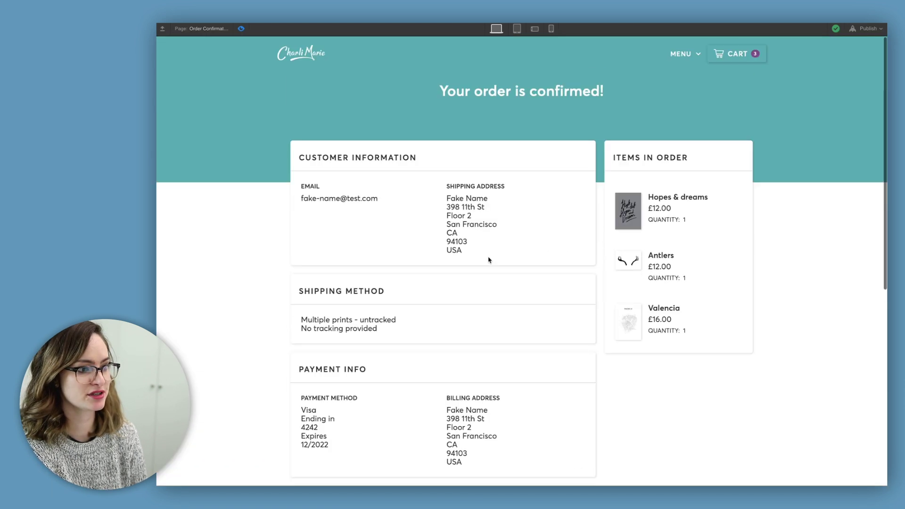